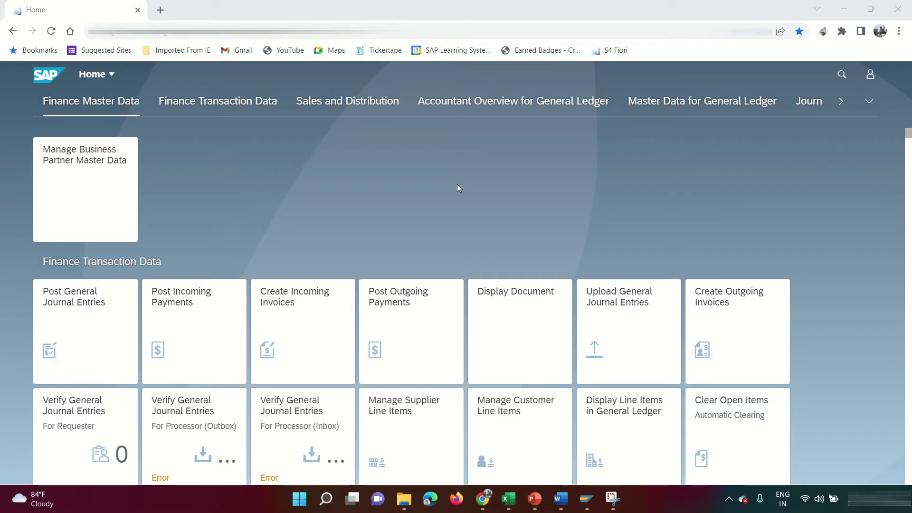
# Bring up the Snipping Tool diagram of the procurement process, from purchase order to outgoing payment
pyautogui.hotkey('alt', 'Tab')
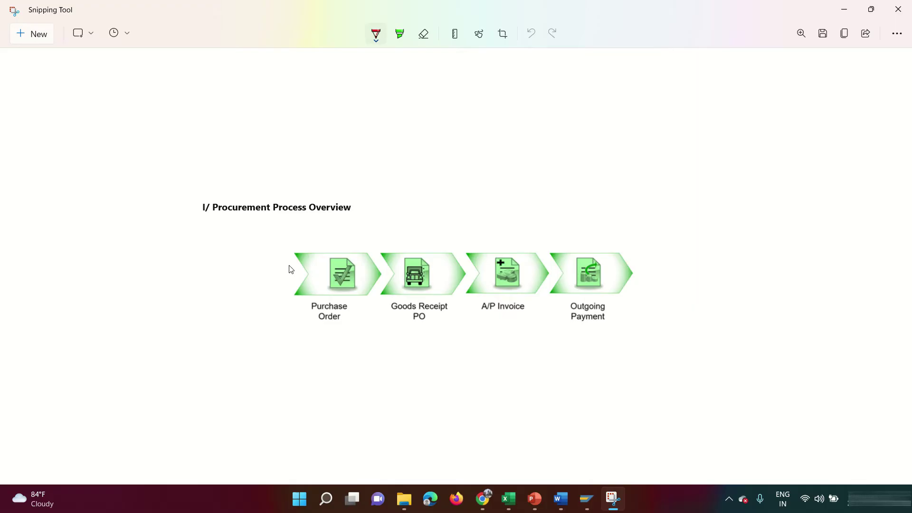
# Start a new person business partner in Manage Business Partner Master Data with BP role FLVN00
pyautogui.click(483, 498)
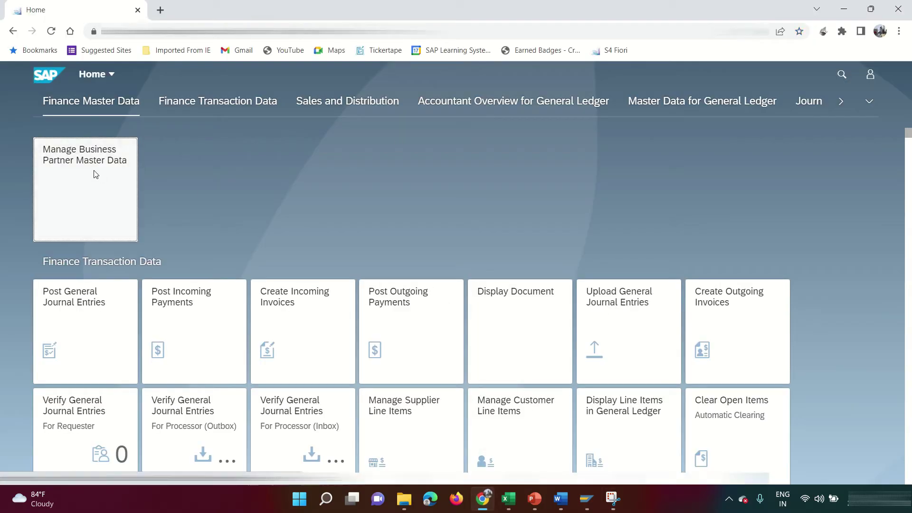
pyautogui.click(94, 171)
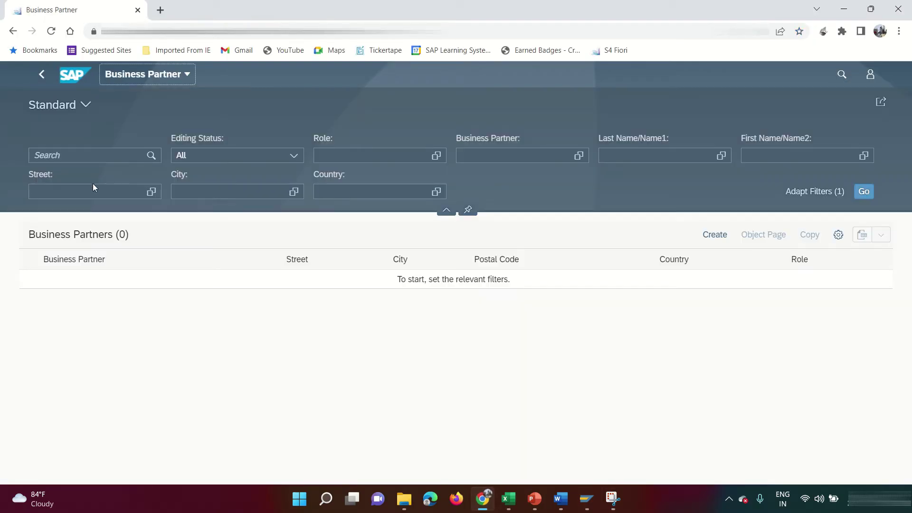
pyautogui.click(717, 234)
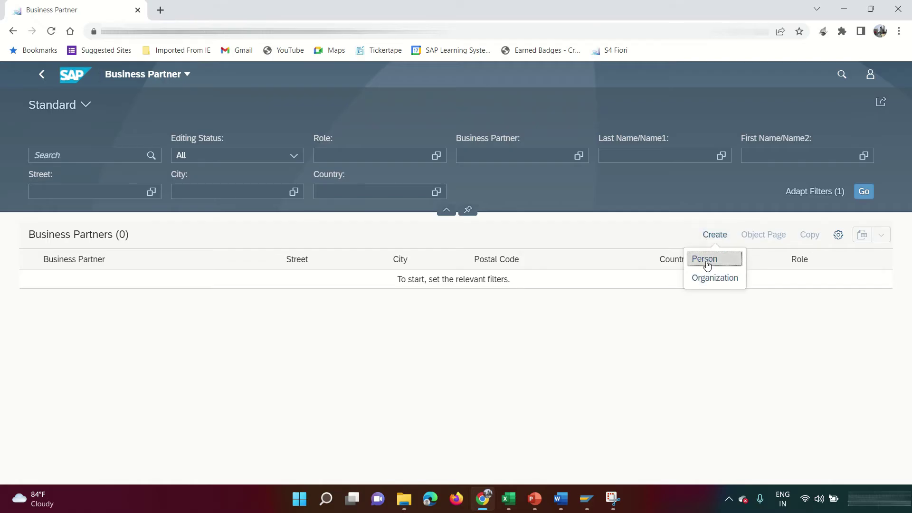
pyautogui.click(708, 262)
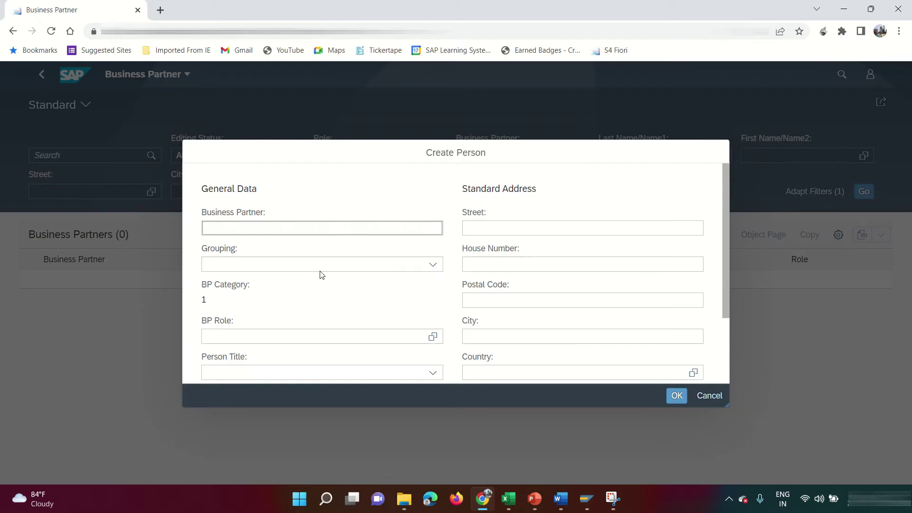
pyautogui.scroll(-1, 257, 318)
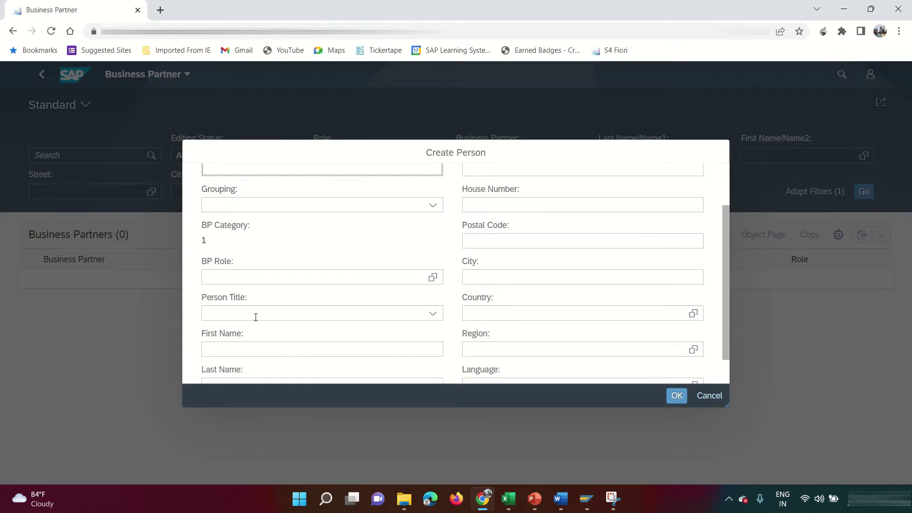
pyautogui.click(433, 278)
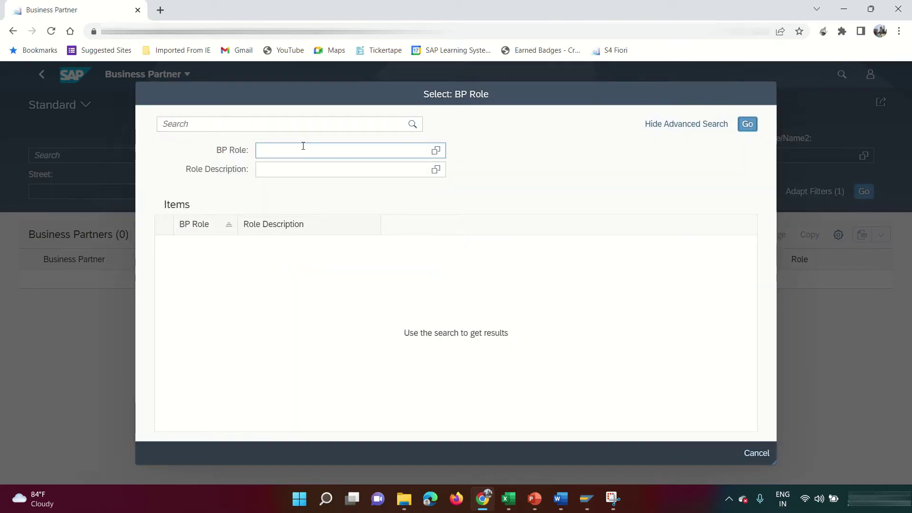
pyautogui.click(424, 165)
pyautogui.click(396, 147)
pyautogui.write('FLVN00')
pyautogui.click(747, 124)
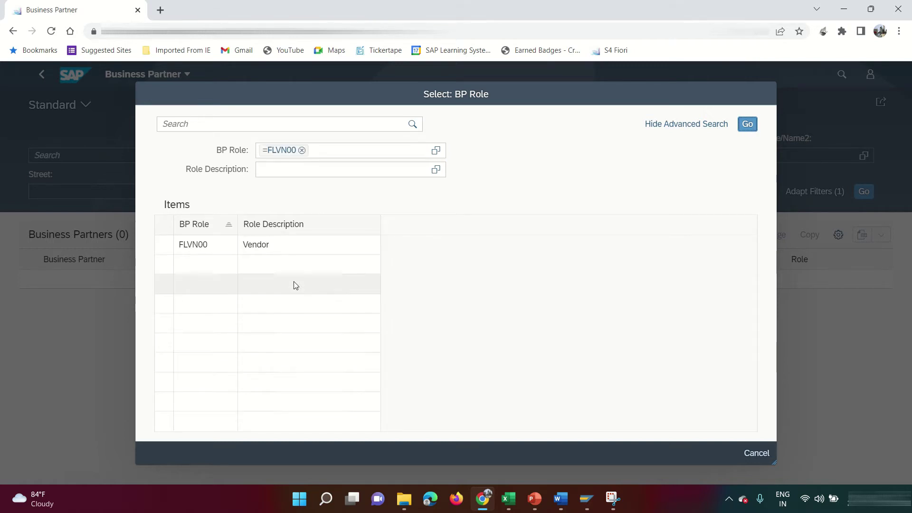
pyautogui.click(202, 245)
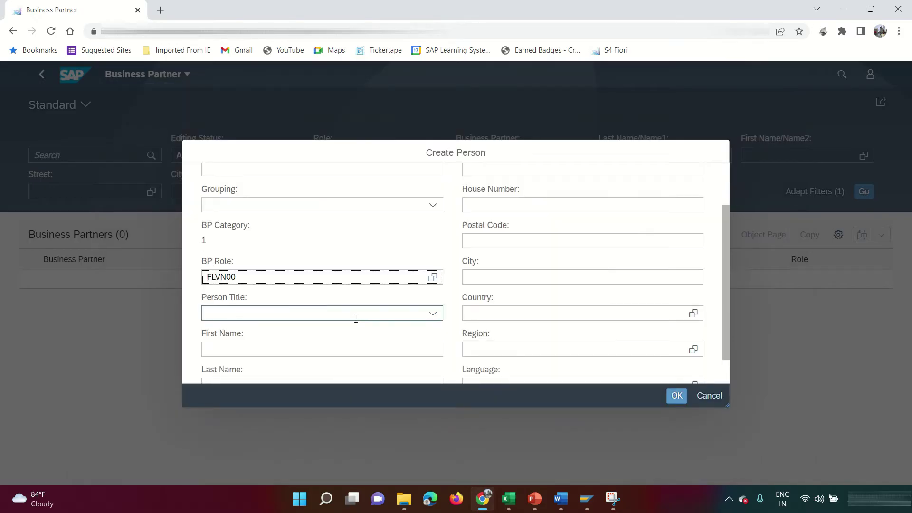
# Enter the person's first and last name, a US street address and language EN, then confirm
pyautogui.scroll(-1, 361, 327)
pyautogui.click(278, 314)
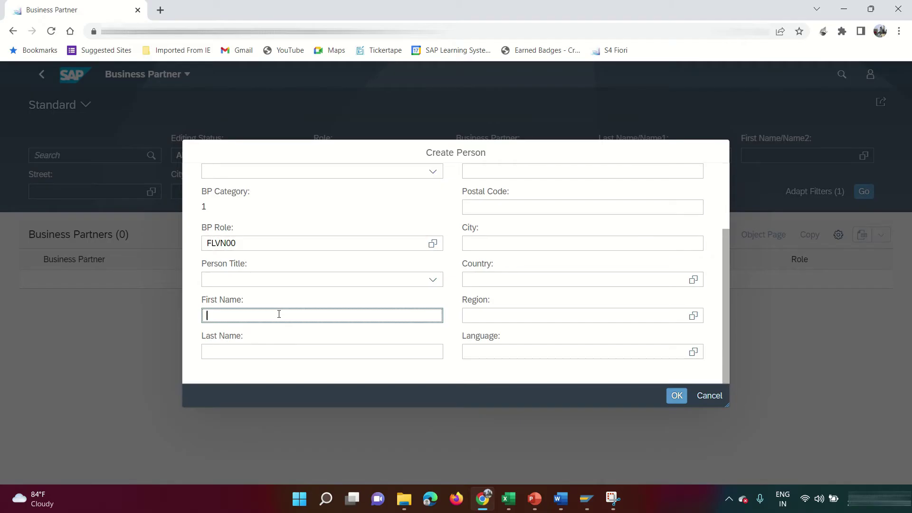
pyautogui.write('Shawn')
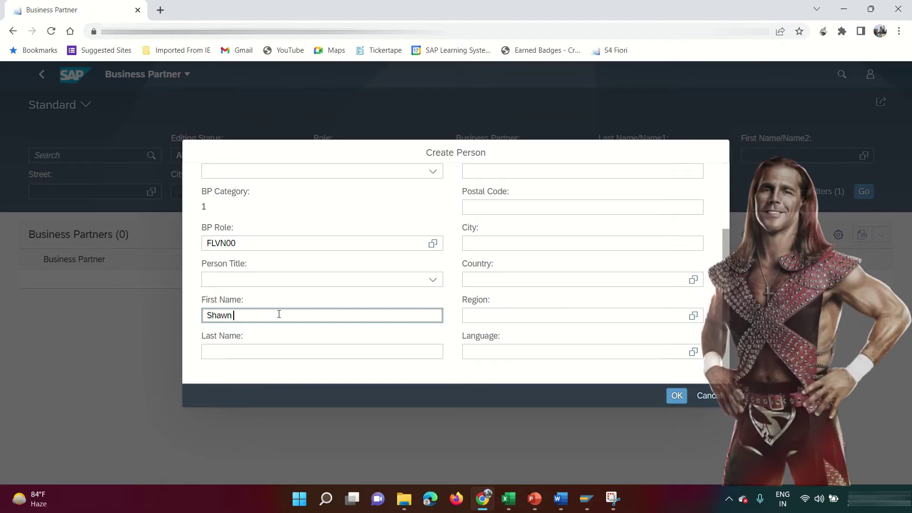
pyautogui.press('Tab')
pyautogui.write('Michael')
pyautogui.write('s')
pyautogui.scroll(3, 554, 268)
pyautogui.click(494, 231)
pyautogui.write('2')
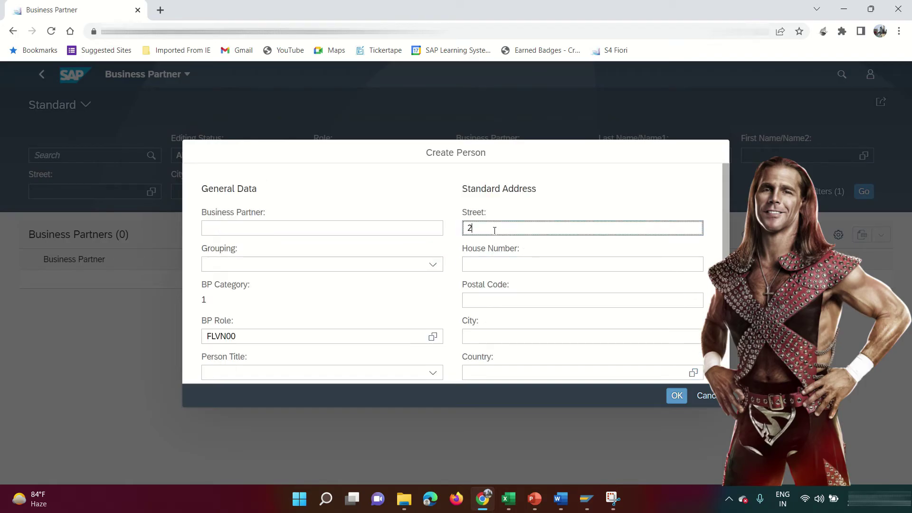
pyautogui.write('EN')
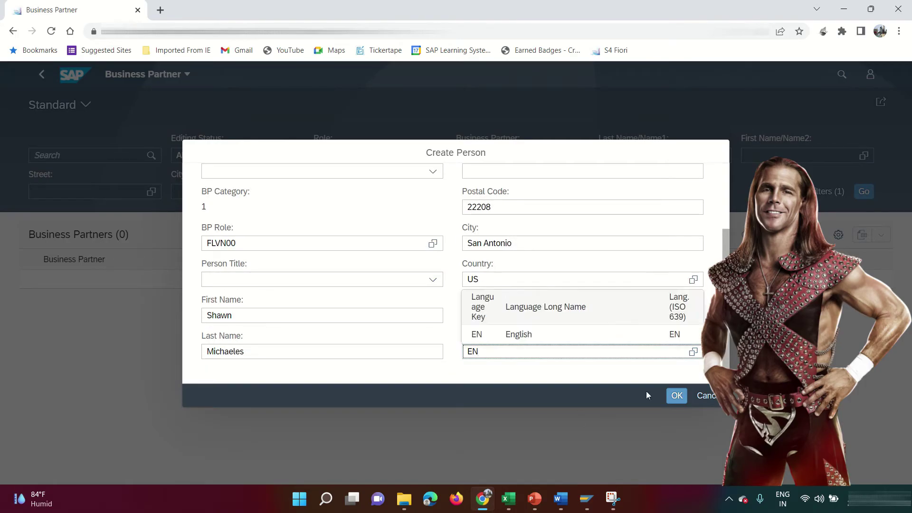
pyautogui.click(677, 396)
pyautogui.scroll(-5, 418, 406)
# Open the FLVN00 role's Supplier details and begin a new Company Codes entry
pyautogui.scroll(-1, 426, 411)
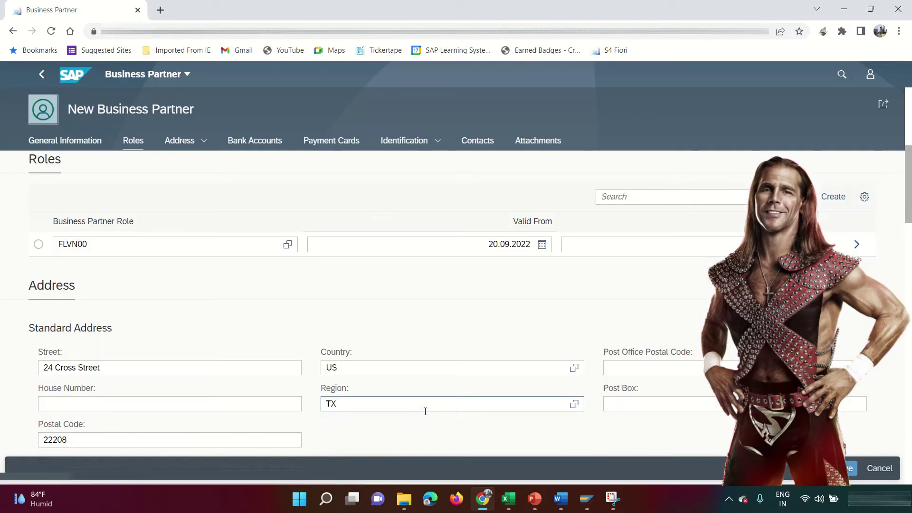
pyautogui.scroll(4, 426, 411)
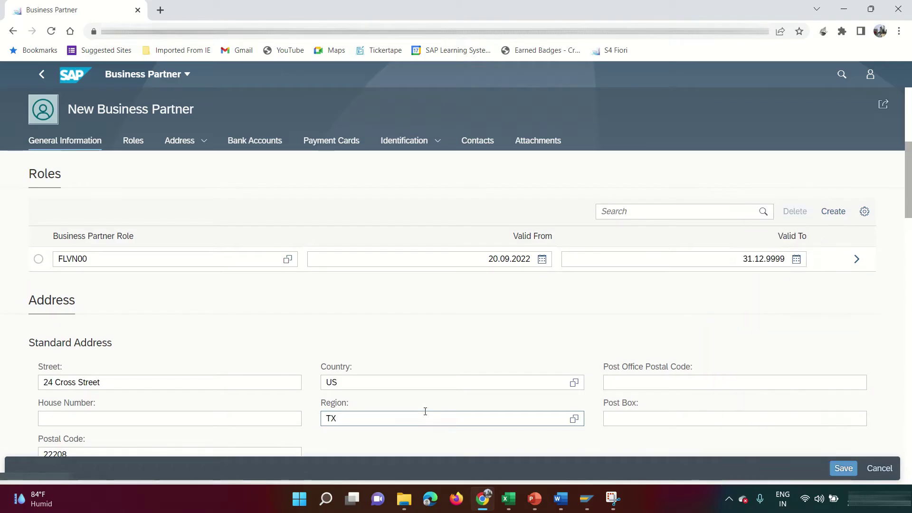
pyautogui.scroll(-1, 426, 414)
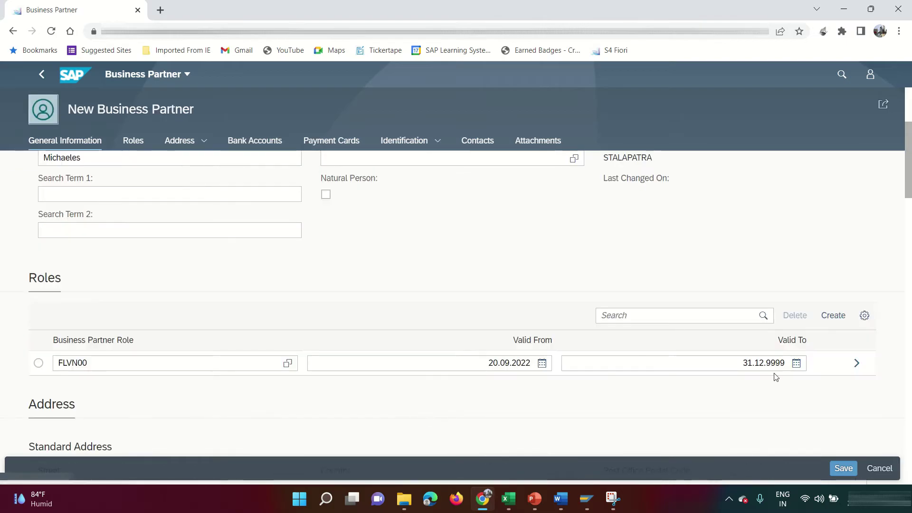
pyautogui.click(858, 364)
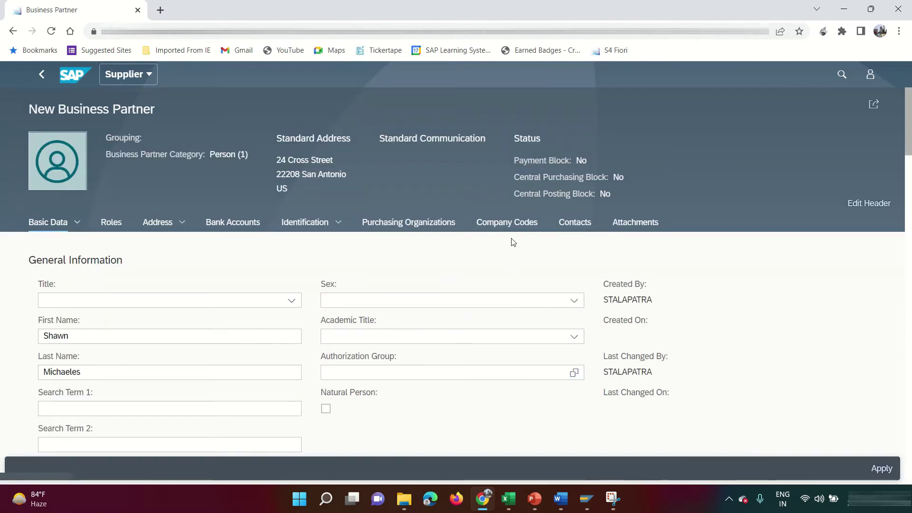
pyautogui.click(514, 226)
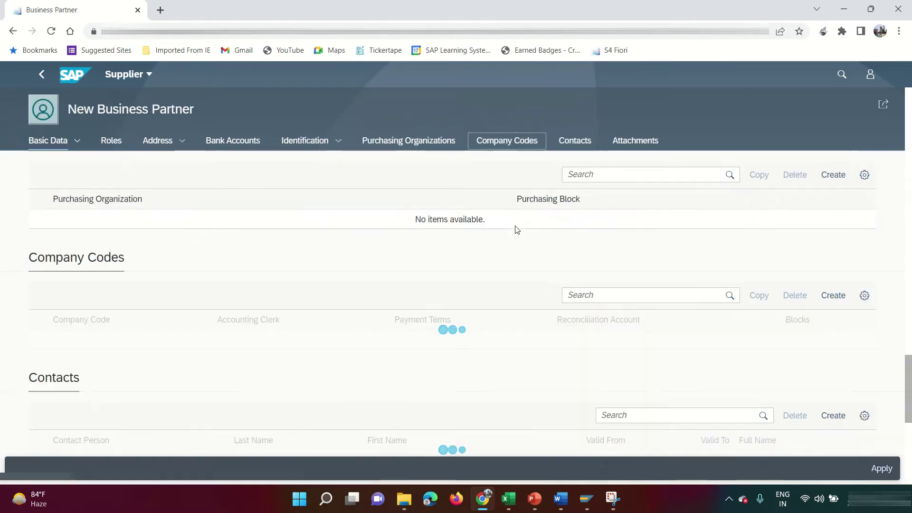
pyautogui.scroll(1, 55, 279)
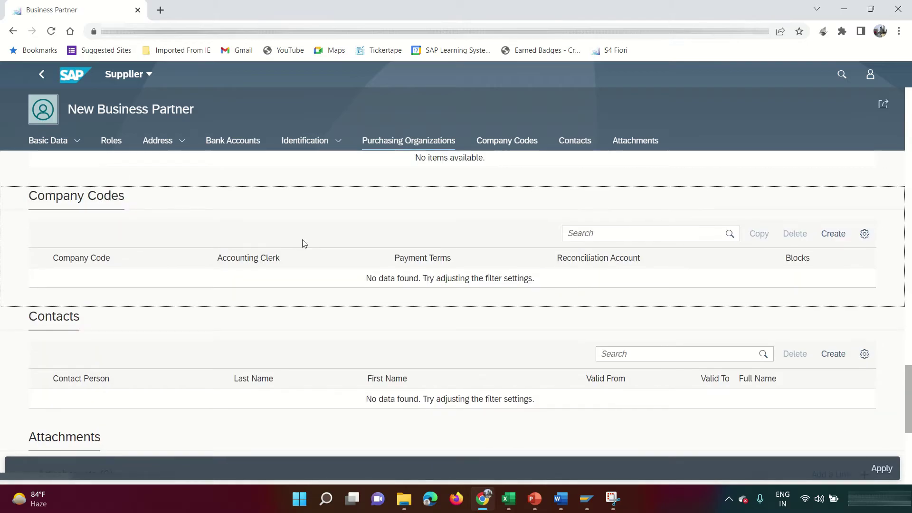
pyautogui.click(843, 237)
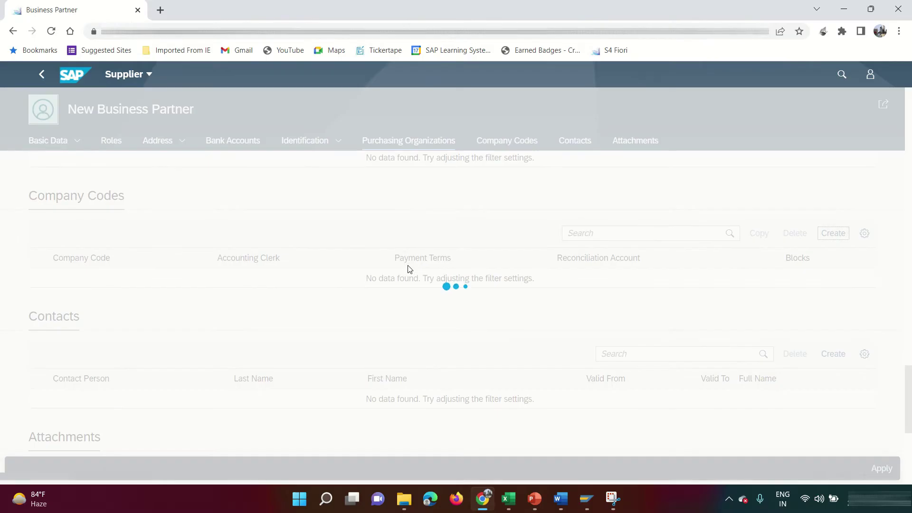
# Apply company code 6000 with reconciliation account 211000 (Trade Payables- Domestic) to the supplier
pyautogui.click(98, 209)
pyautogui.write('6000')
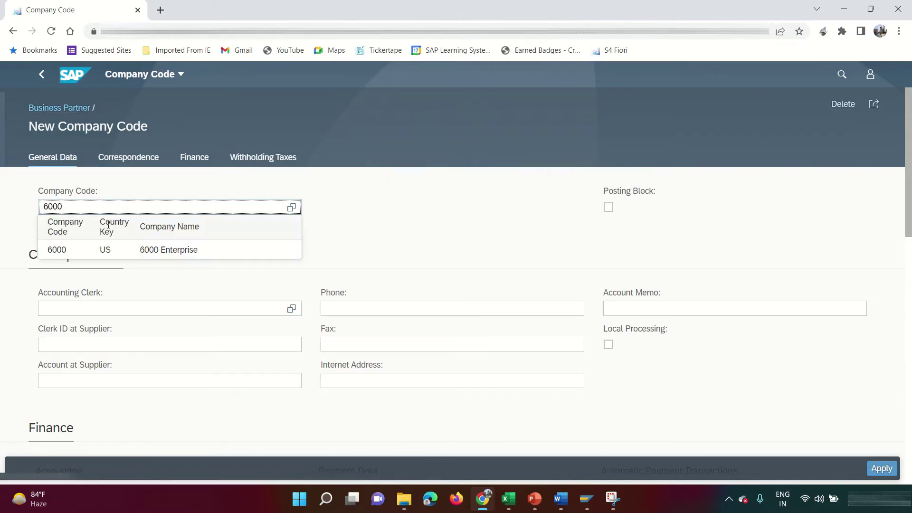
pyautogui.click(140, 253)
pyautogui.scroll(-4, 163, 300)
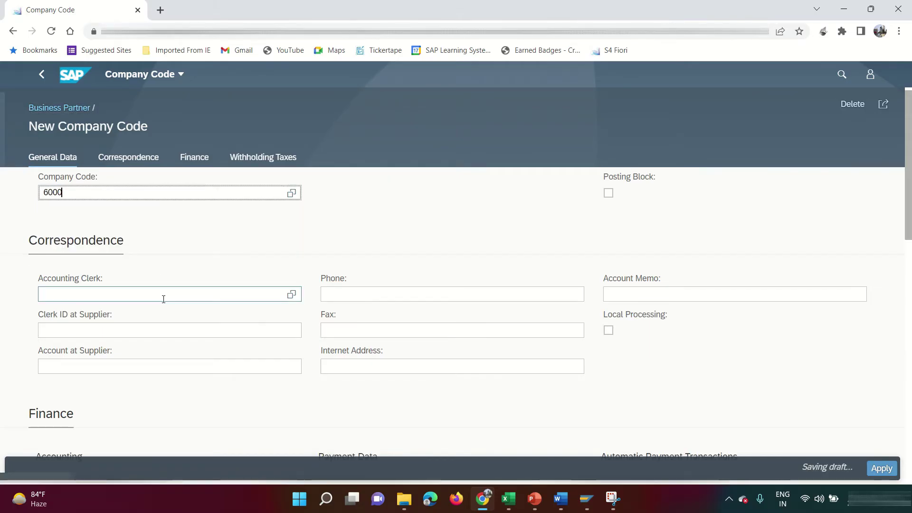
pyautogui.click(199, 334)
pyautogui.click(292, 333)
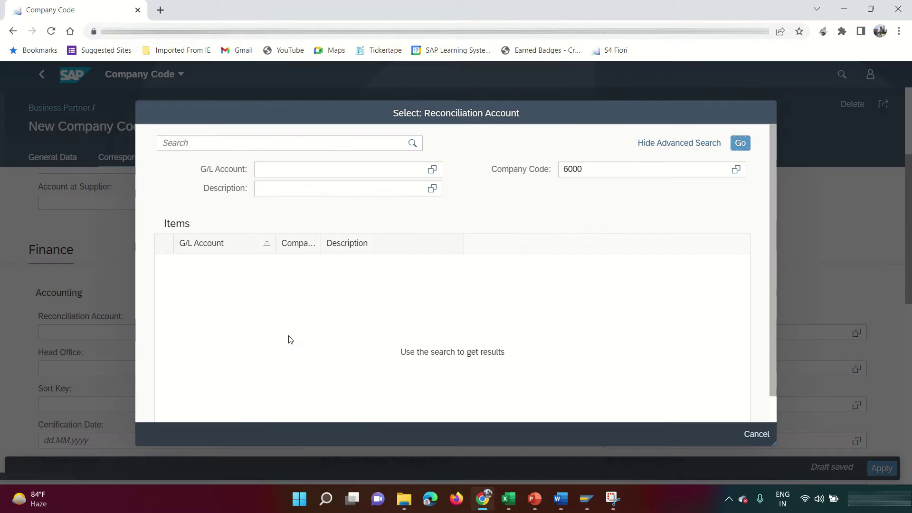
pyautogui.click(747, 144)
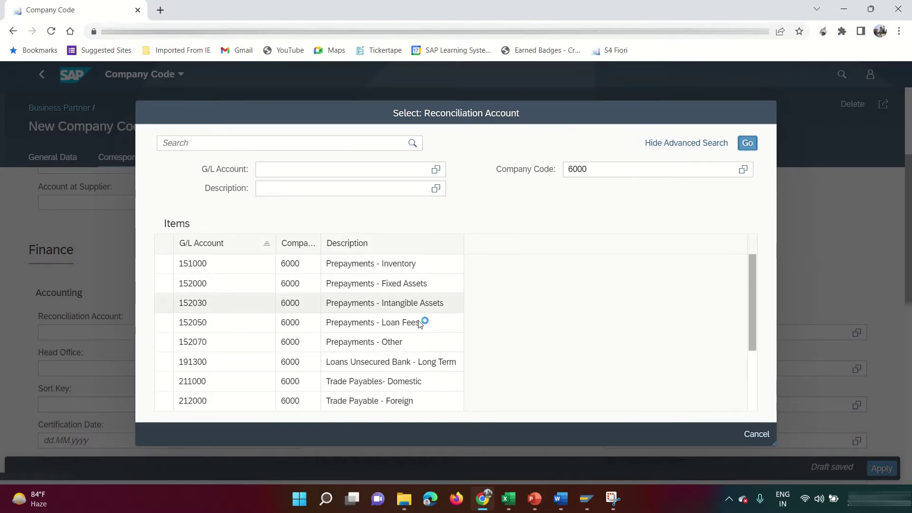
pyautogui.click(362, 381)
pyautogui.click(888, 472)
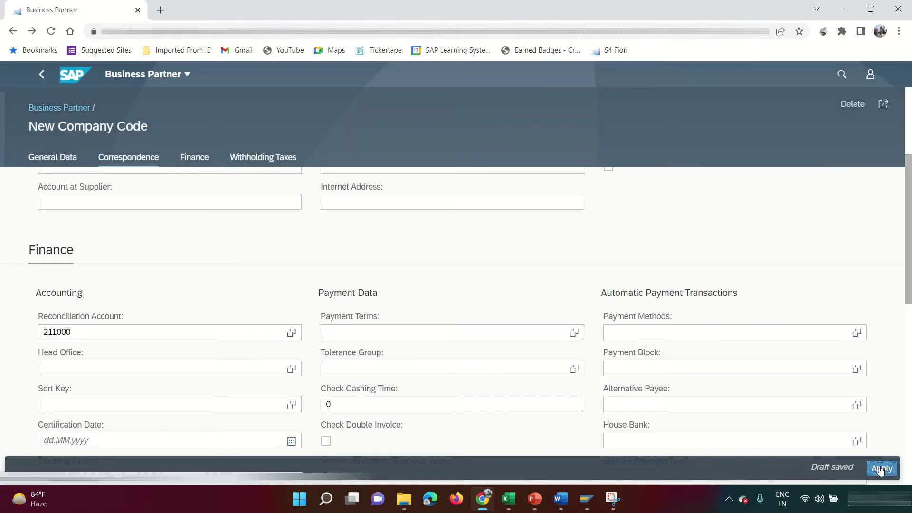
pyautogui.click(880, 468)
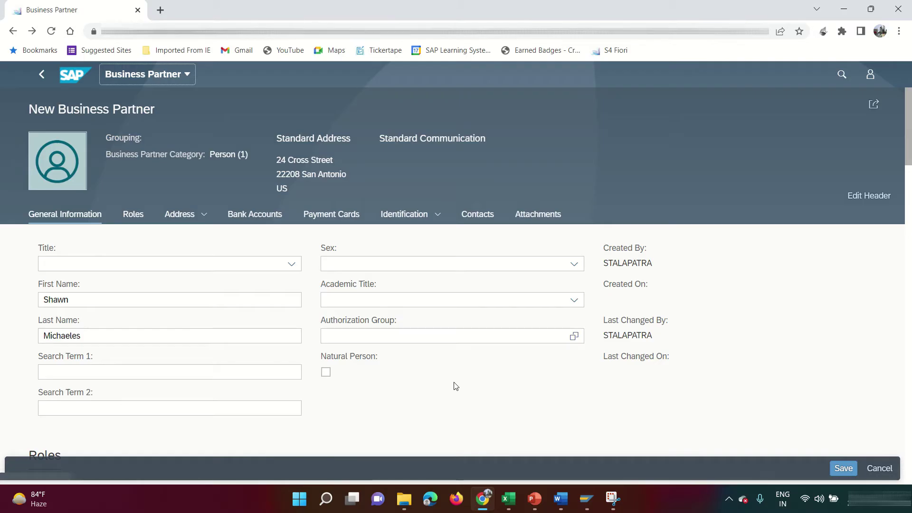
# Add a second role row with BP role FLVN01 (Vendor) and open its Supplier details
pyautogui.scroll(-5, 455, 386)
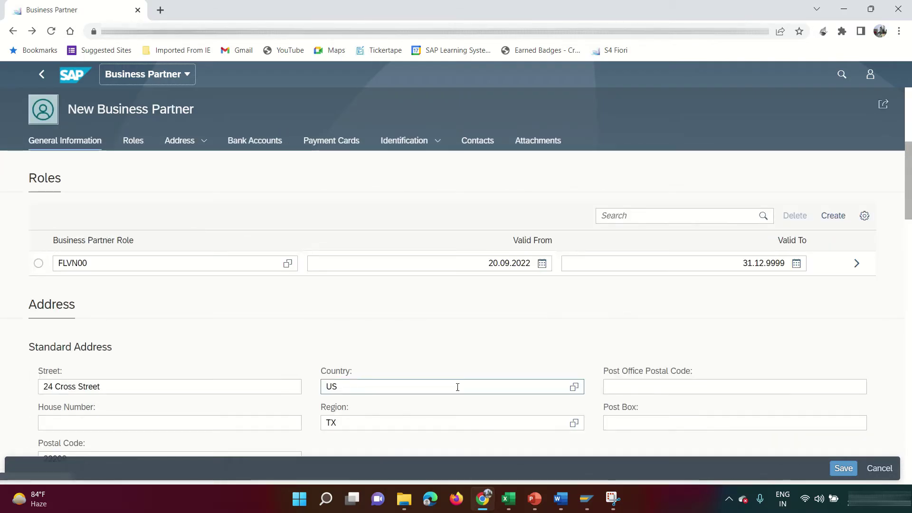
pyautogui.click(833, 217)
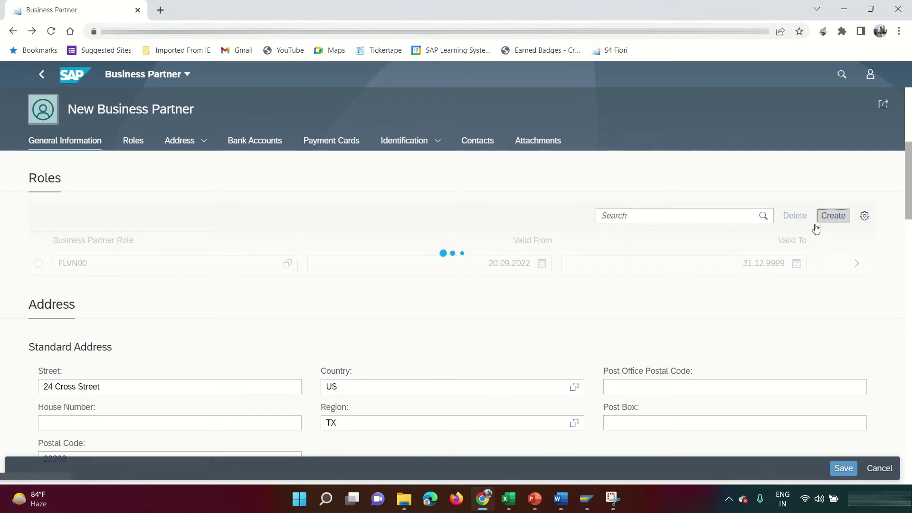
pyautogui.click(288, 289)
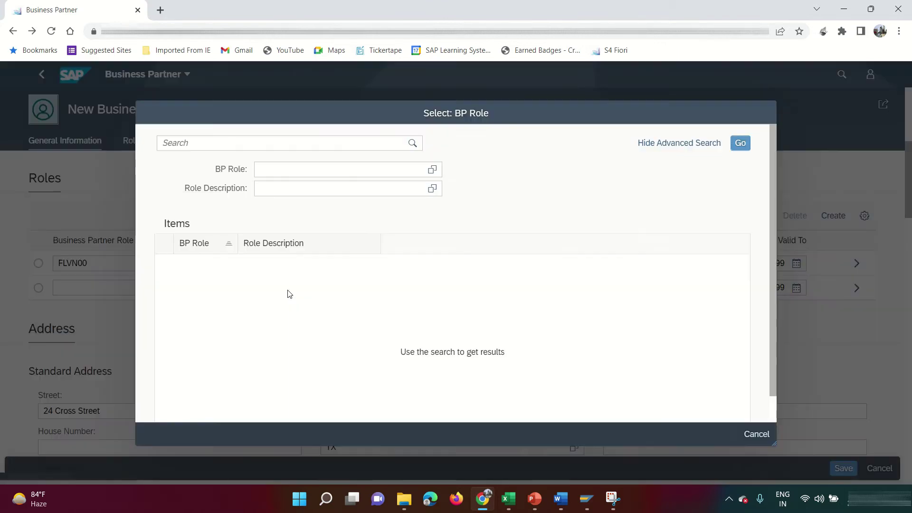
pyautogui.click(298, 172)
pyautogui.write('FLVN01')
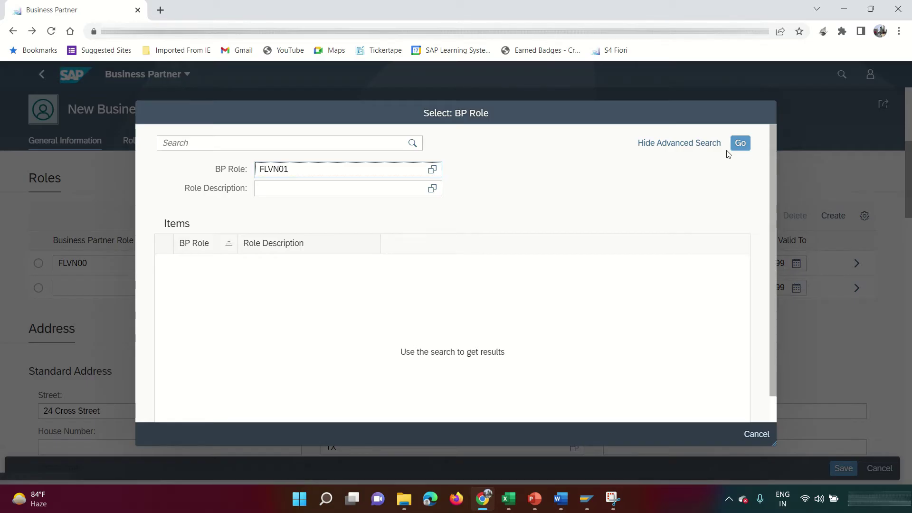
pyautogui.click(740, 146)
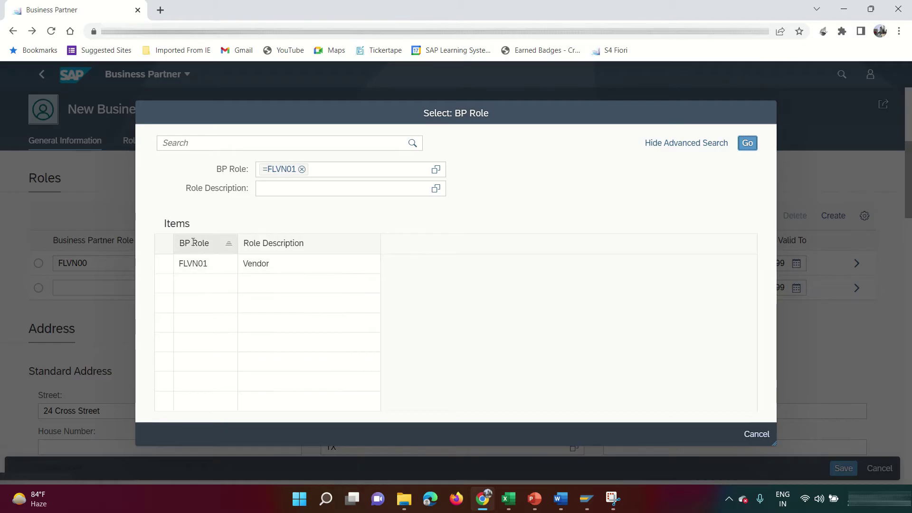
pyautogui.click(204, 264)
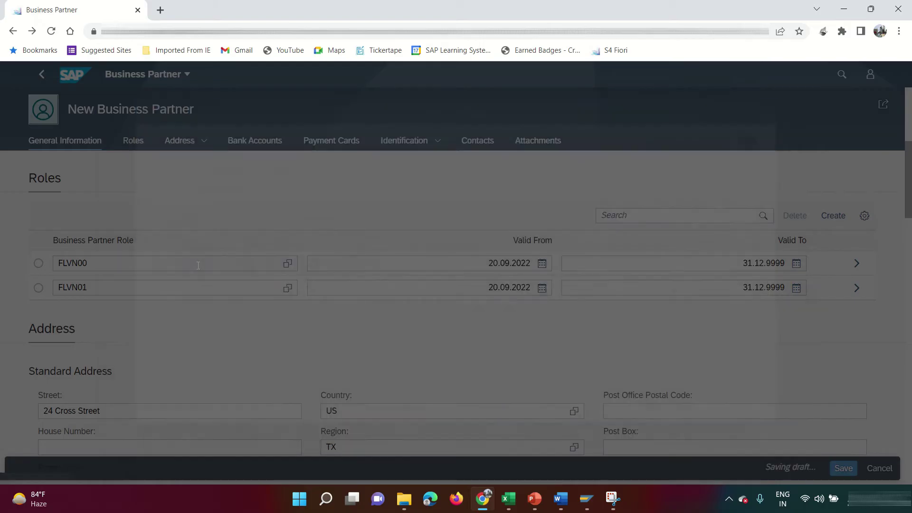
pyautogui.click(857, 287)
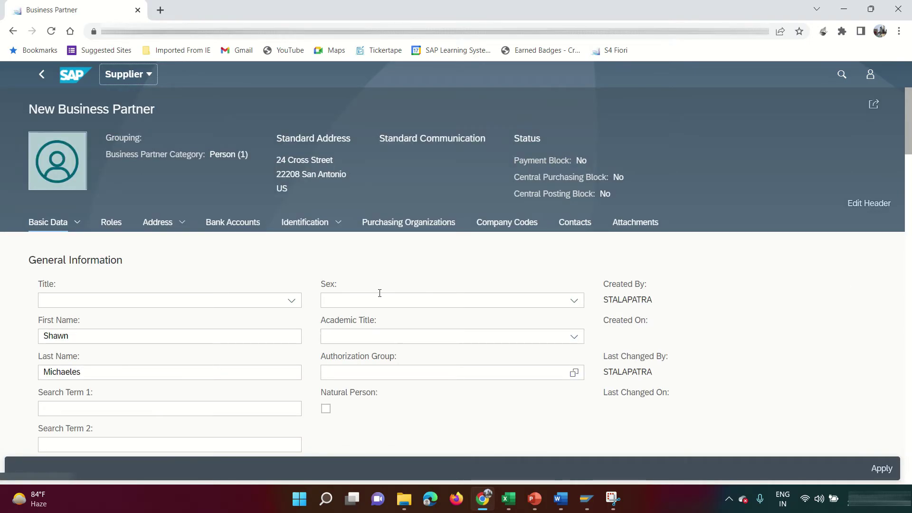
# Add purchasing organization 6000 Purch Org with order currency USD and apply it
pyautogui.click(426, 223)
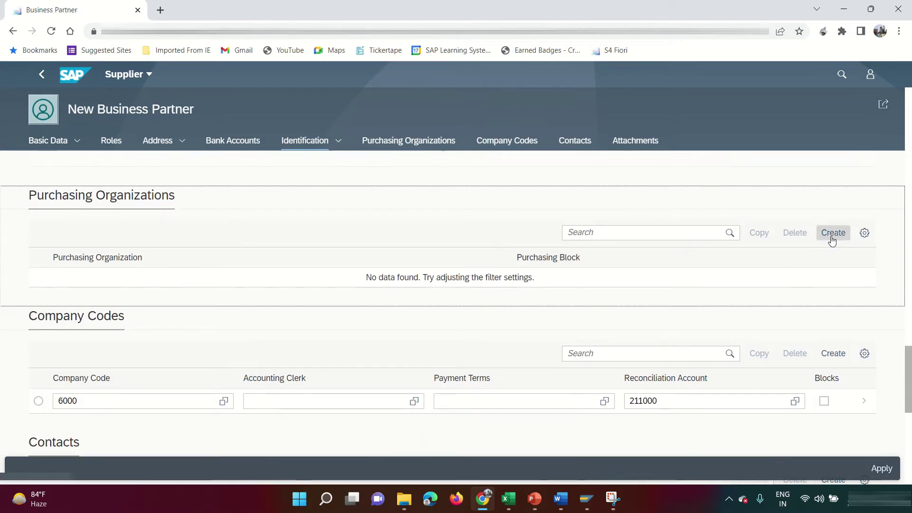
pyautogui.click(832, 234)
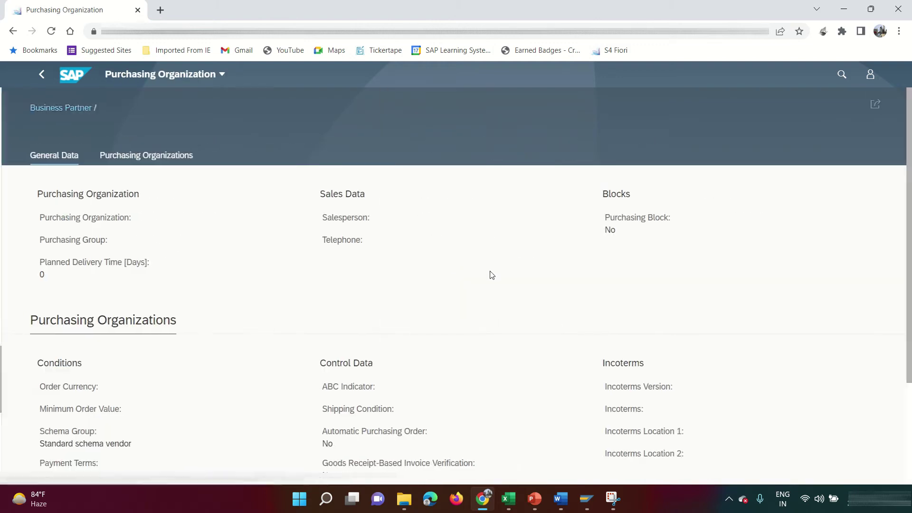
pyautogui.click(251, 234)
pyautogui.write('6000')
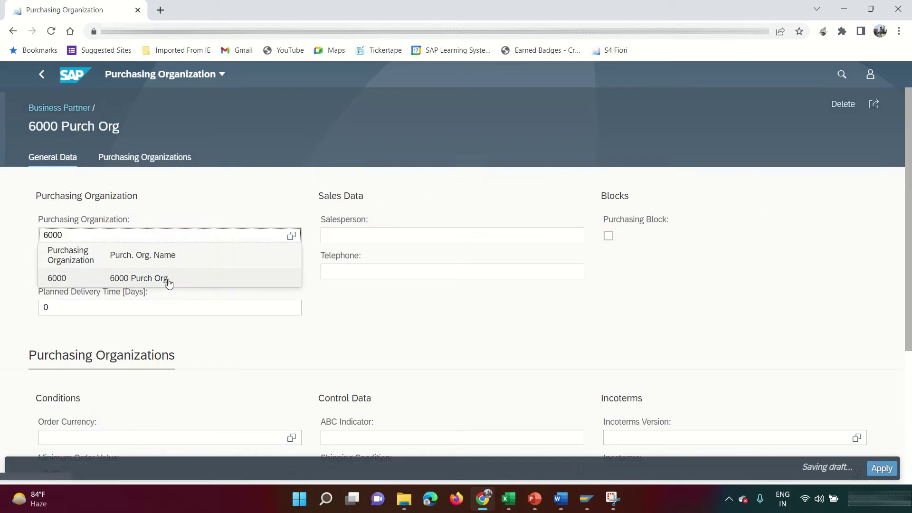
pyautogui.click(170, 283)
pyautogui.scroll(-3, 196, 359)
pyautogui.click(96, 321)
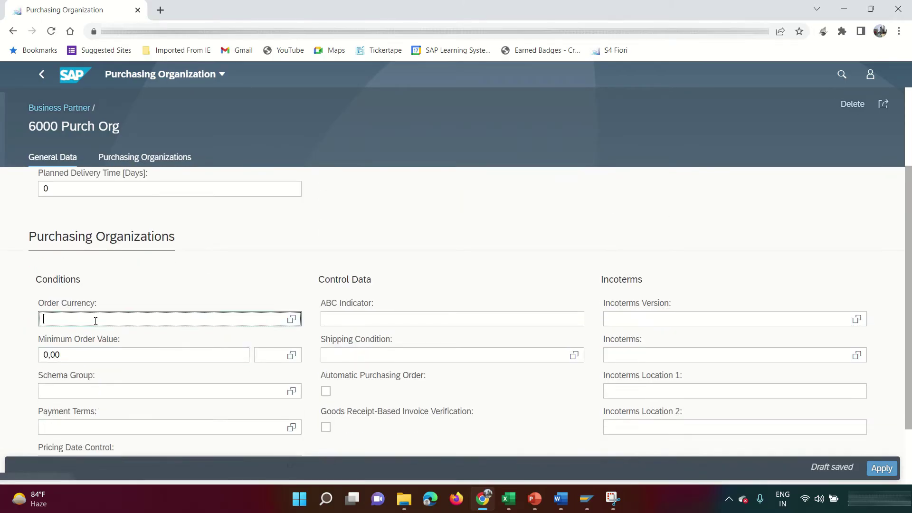
pyautogui.write('USD')
pyautogui.click(881, 468)
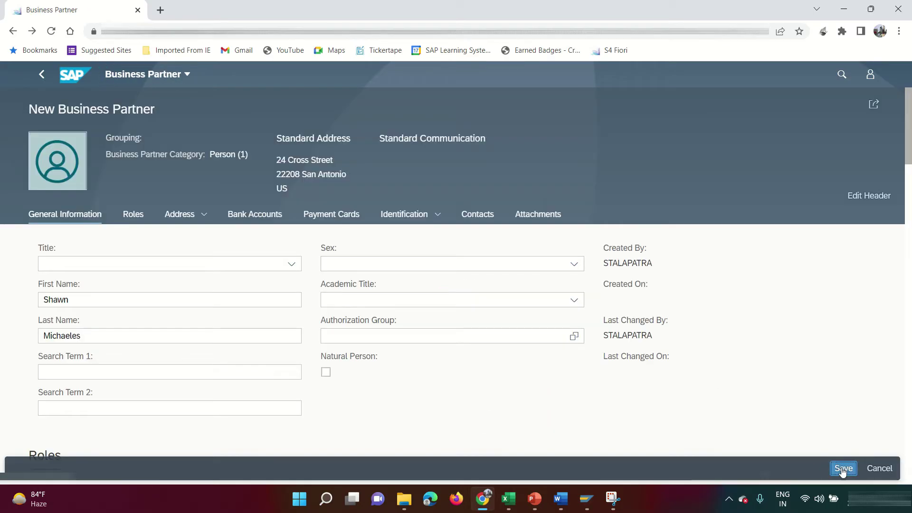
# Save the business partner and wait for 'Master data record saved'
pyautogui.click(843, 468)
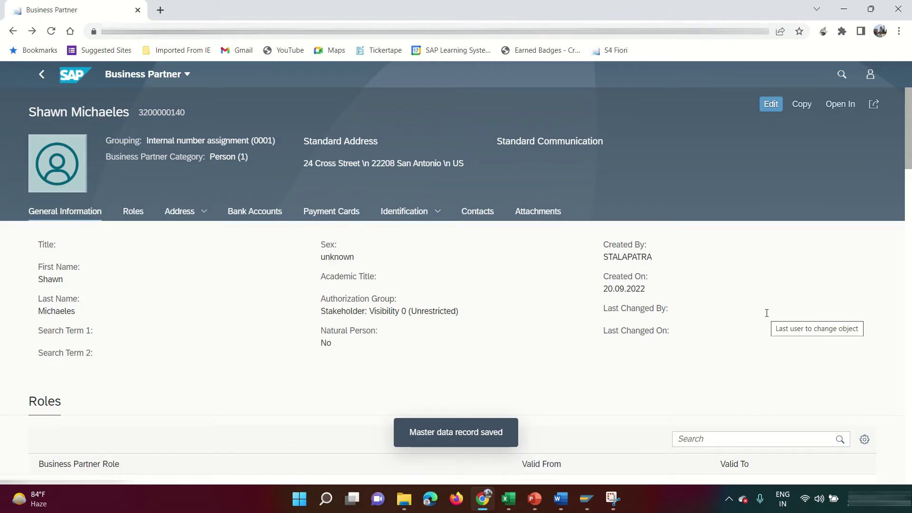
pyautogui.moveTo(39, 307)
pyautogui.mouseDown()
pyautogui.moveTo(37, 266)
pyautogui.moveTo(41, 322)
pyautogui.mouseUp()
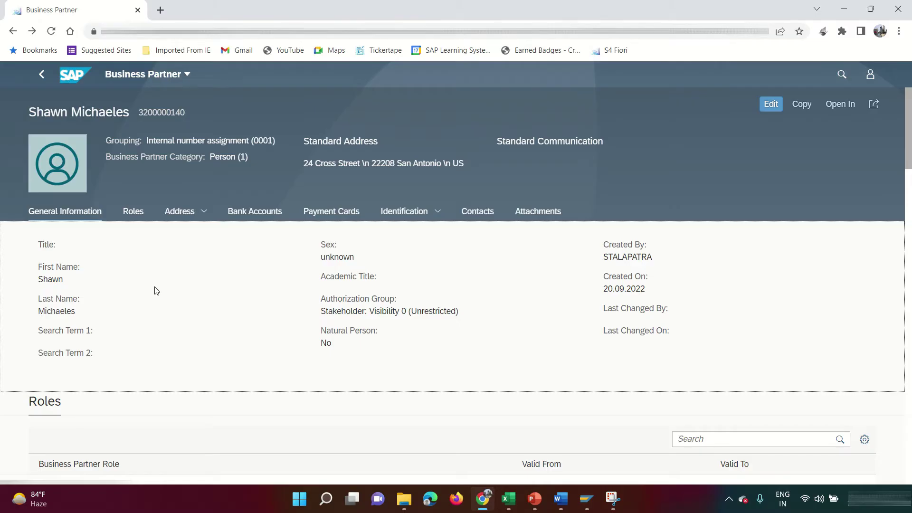
# Open the Create Purchase Order app in a new tab, then return to the business partner tab
pyautogui.click(161, 11)
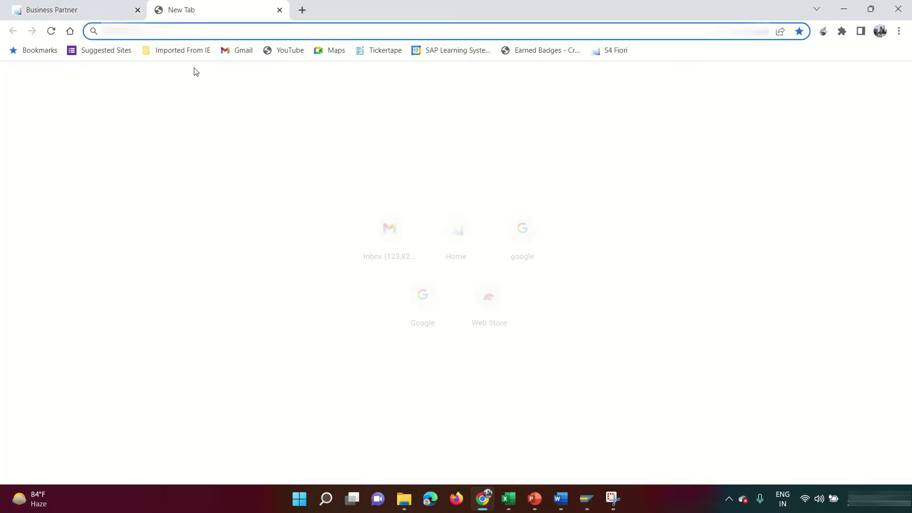
pyautogui.click(615, 50)
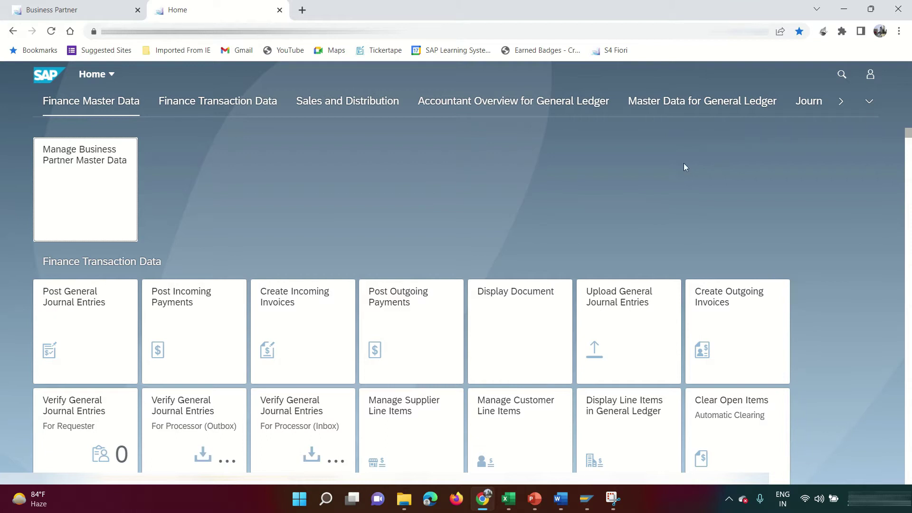
pyautogui.click(842, 74)
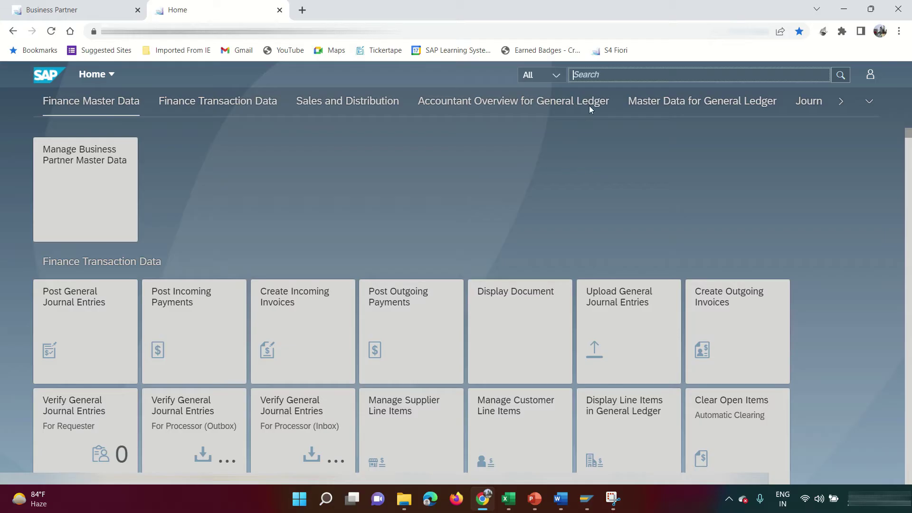
pyautogui.write('create pu')
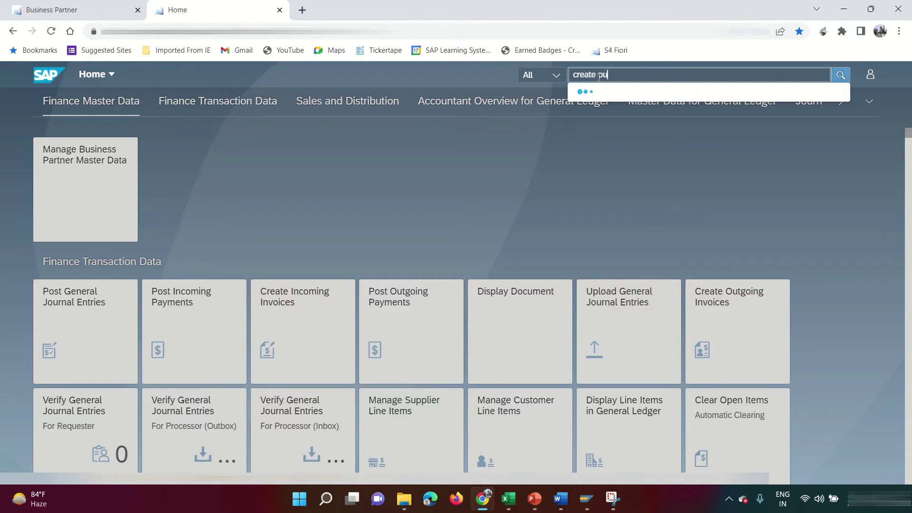
pyautogui.write('rchase order')
pyautogui.click(641, 120)
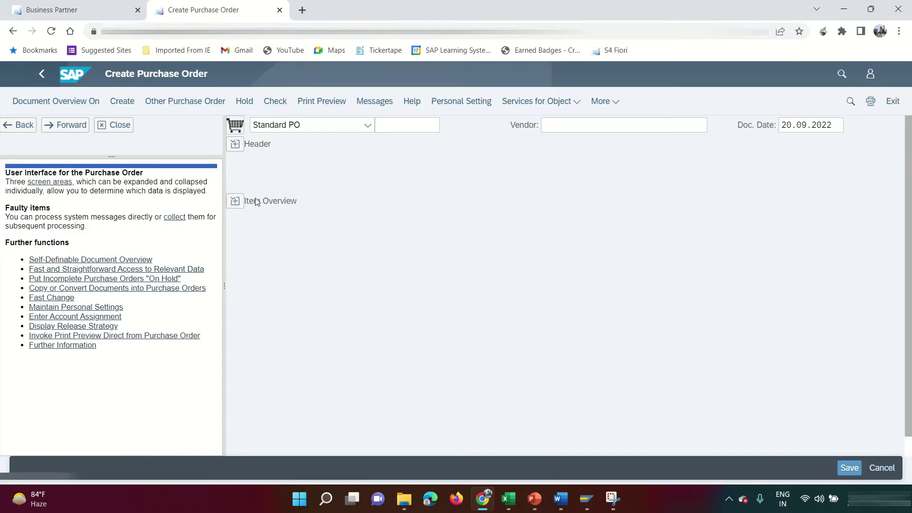
pyautogui.click(119, 125)
pyautogui.click(178, 138)
pyautogui.click(332, 135)
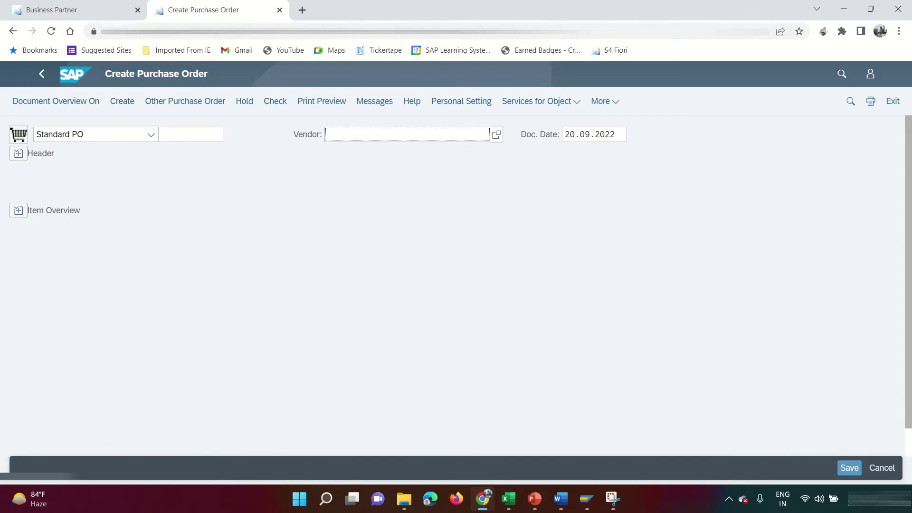
pyautogui.click(76, 9)
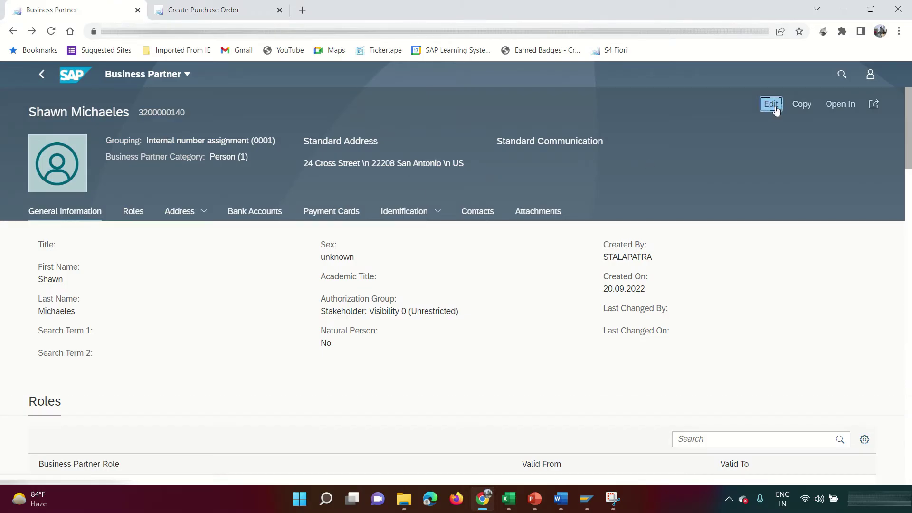
# Give the business partner Search Term 1 'HBK', save, and return to the purchase order tab
pyautogui.press('Return')
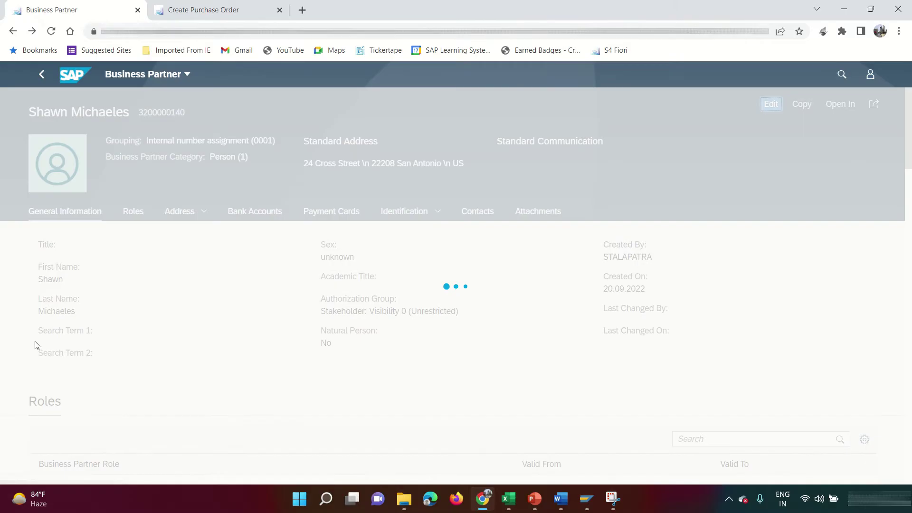
pyautogui.click(74, 370)
pyautogui.write('HBK')
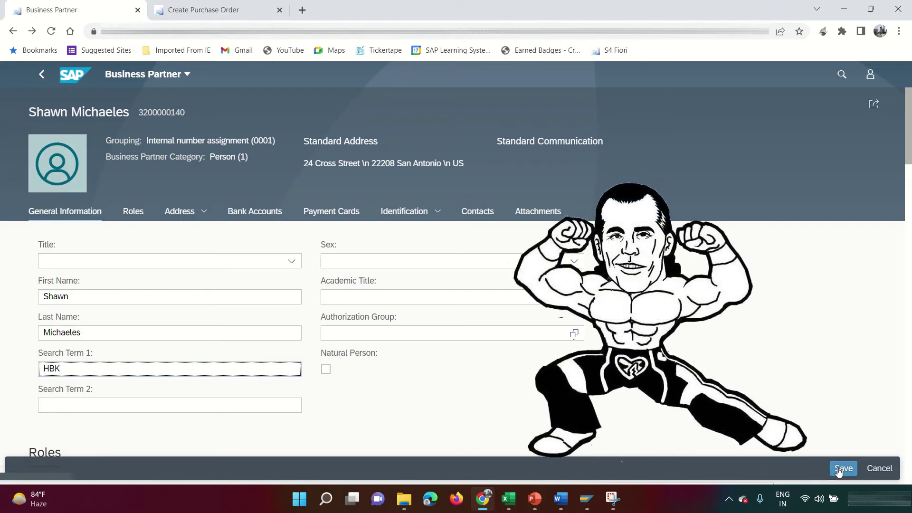
pyautogui.click(836, 471)
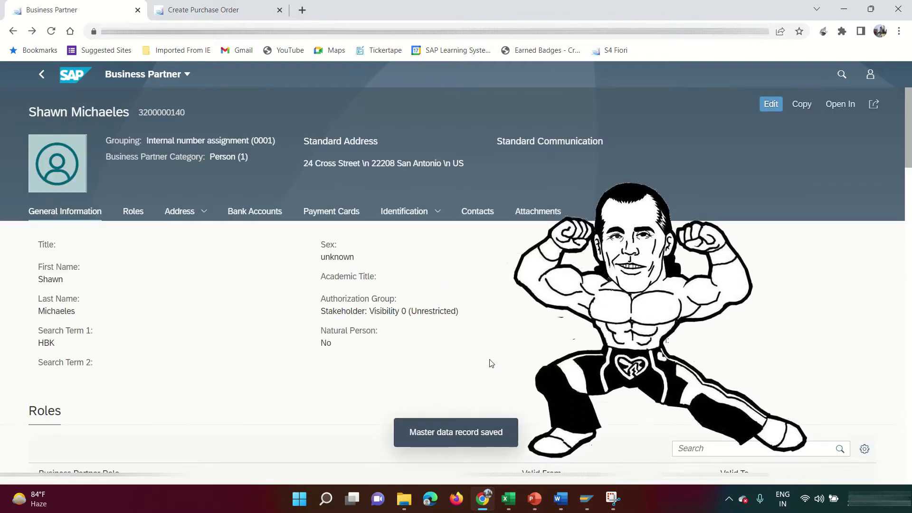
pyautogui.click(259, 15)
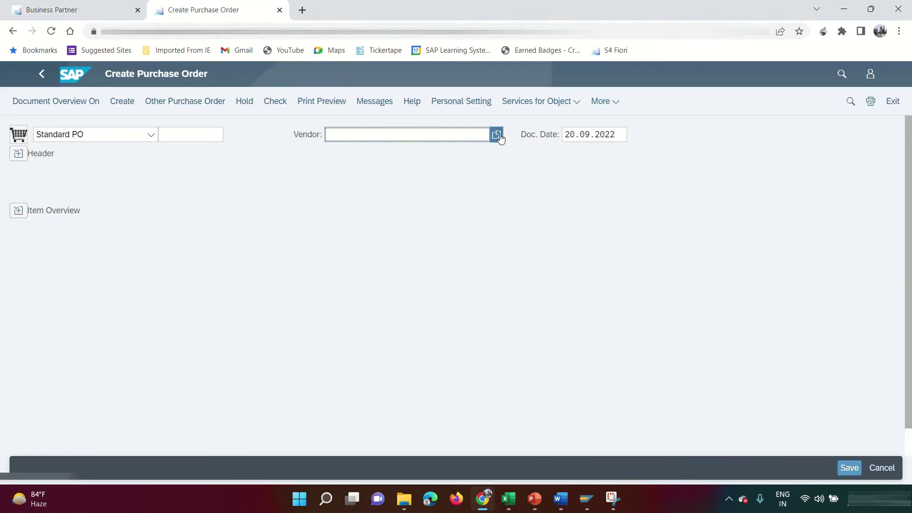
# Set the HBK supplier as the purchase order's vendor via search term HB*
pyautogui.click(497, 135)
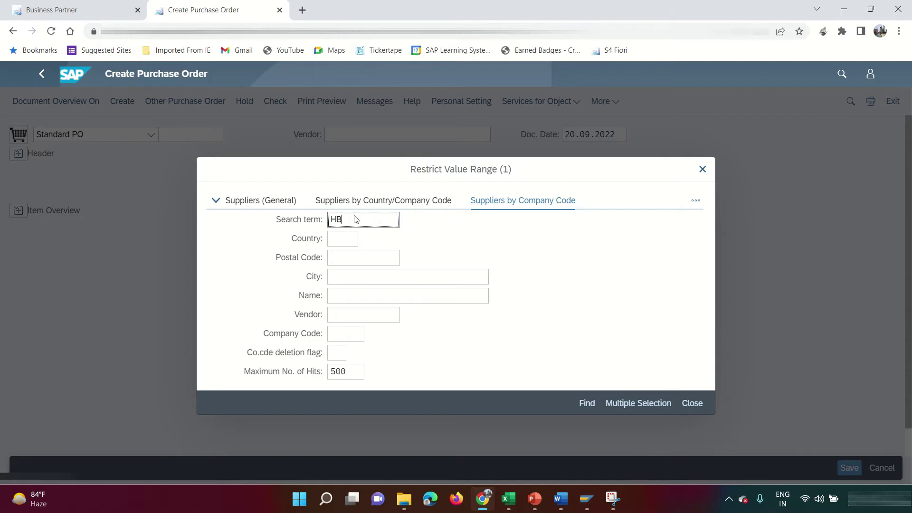
pyautogui.press('Return')
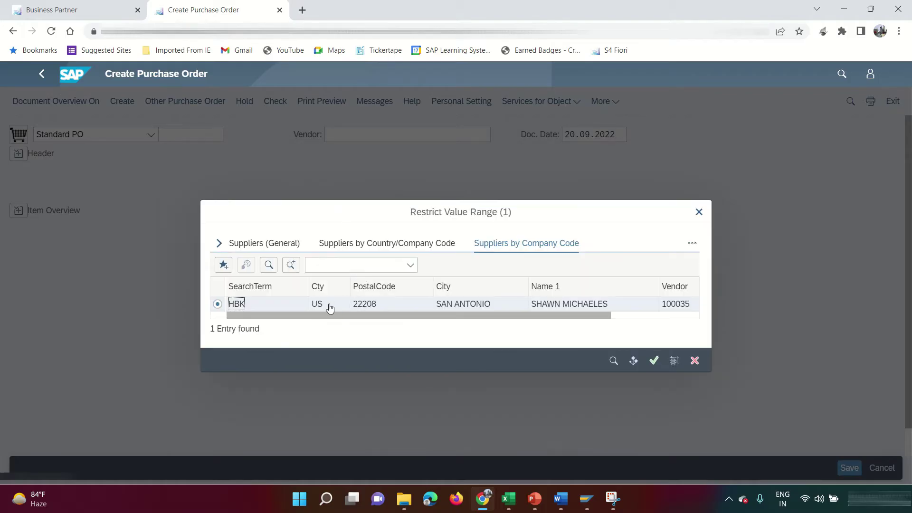
pyautogui.click(655, 362)
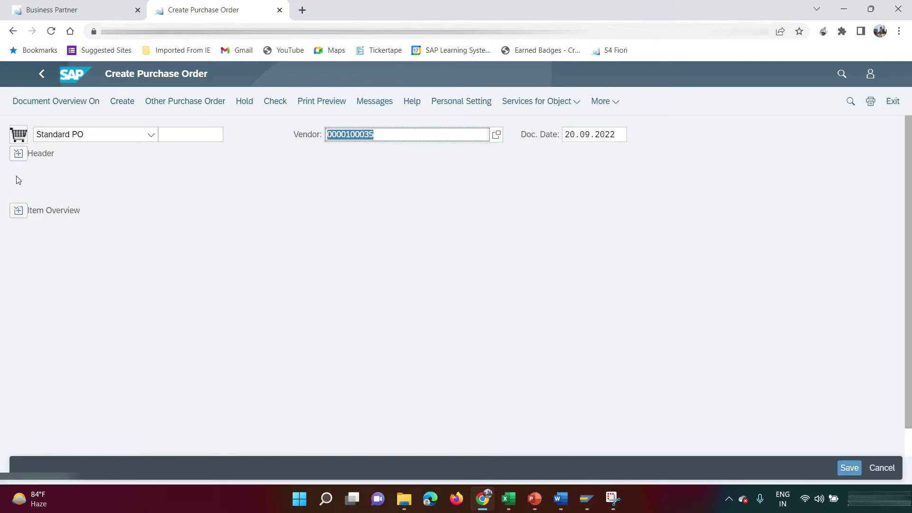
# Fill the header org data: purchasing org 6000, purchasing group 600, company code 6000 Enterprise
pyautogui.click(18, 160)
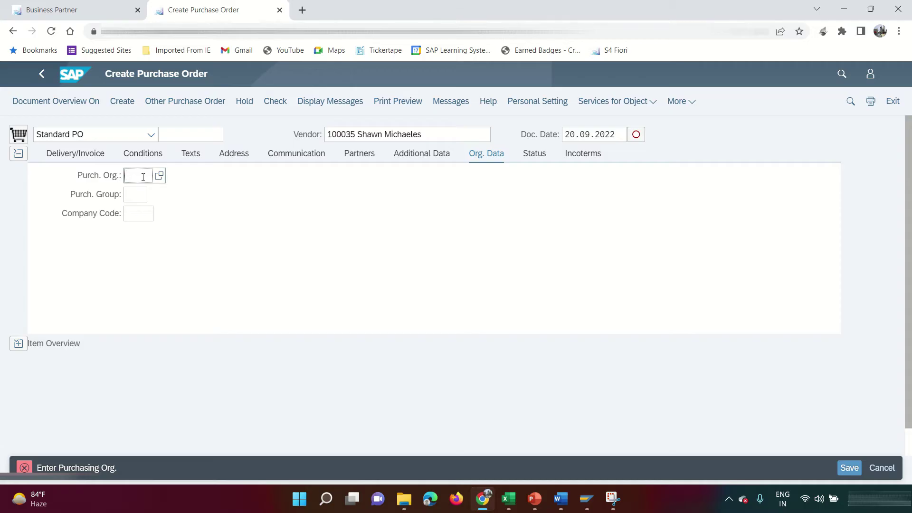
pyautogui.write('6000')
pyautogui.press('Tab')
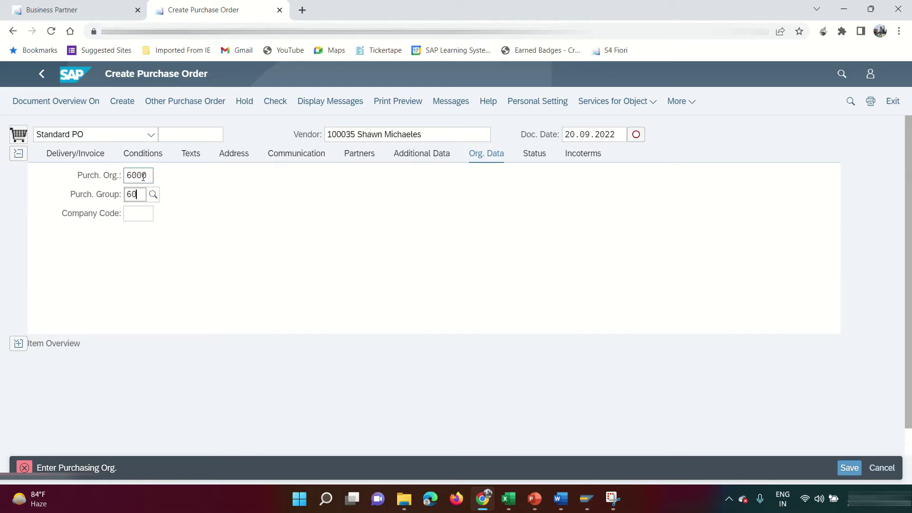
pyautogui.write('600')
pyautogui.press('Tab')
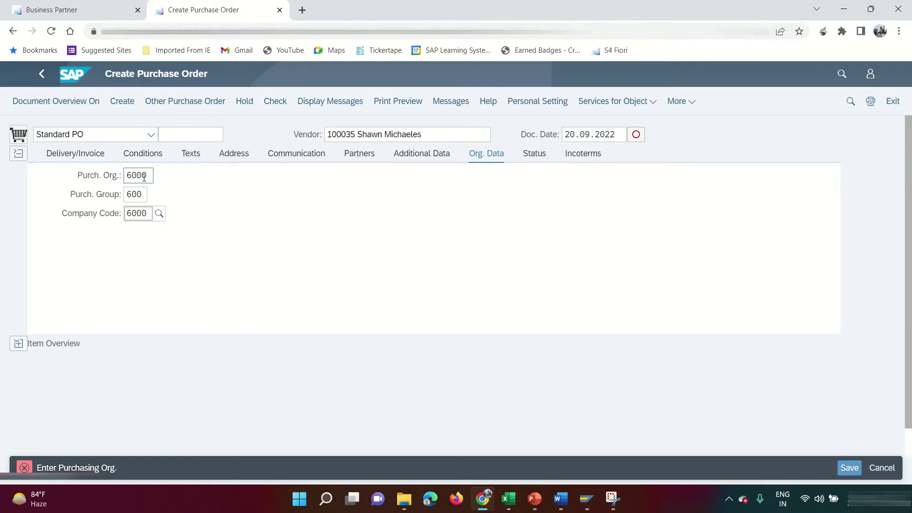
pyautogui.click(198, 297)
pyautogui.click(19, 343)
pyautogui.scroll(-1, 222, 337)
# Enter item 1 as material 73 Wood: quantity 10, delivery 27.09.2022, net price 8
pyautogui.click(84, 354)
pyautogui.write('1')
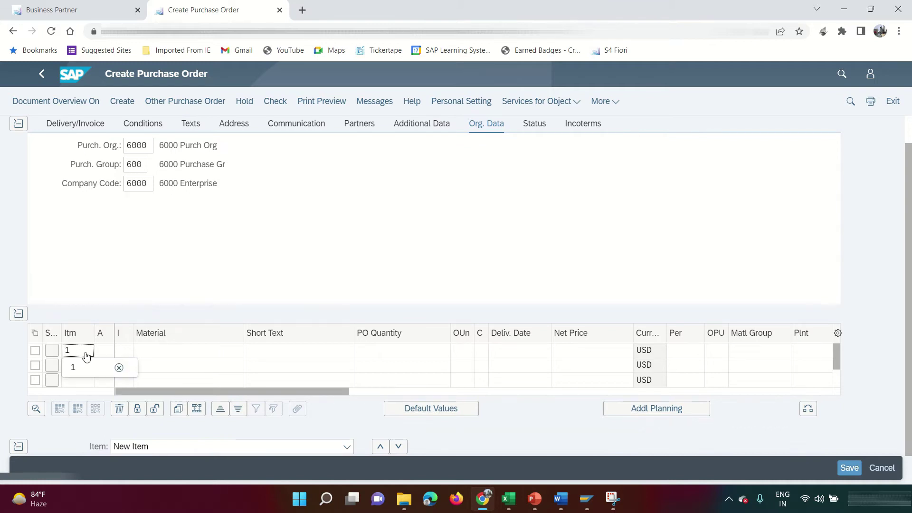
pyautogui.click(166, 354)
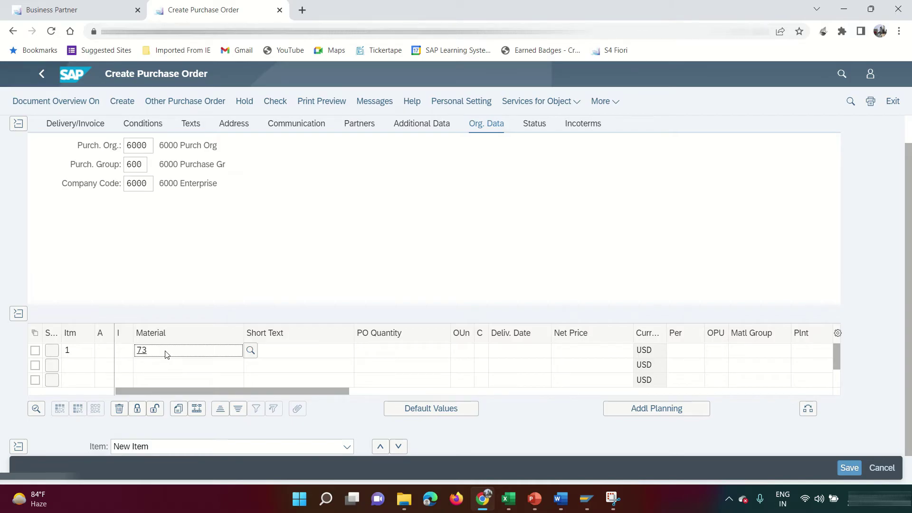
pyautogui.write('73')
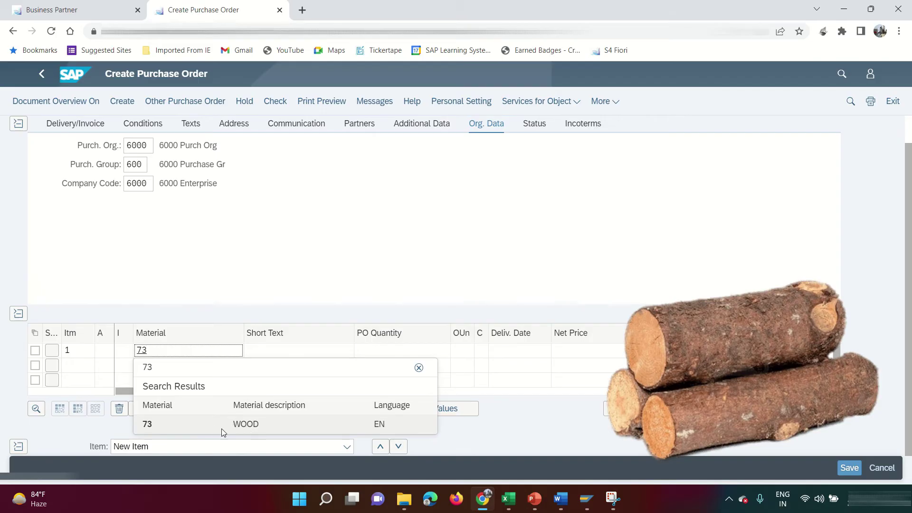
pyautogui.click(272, 428)
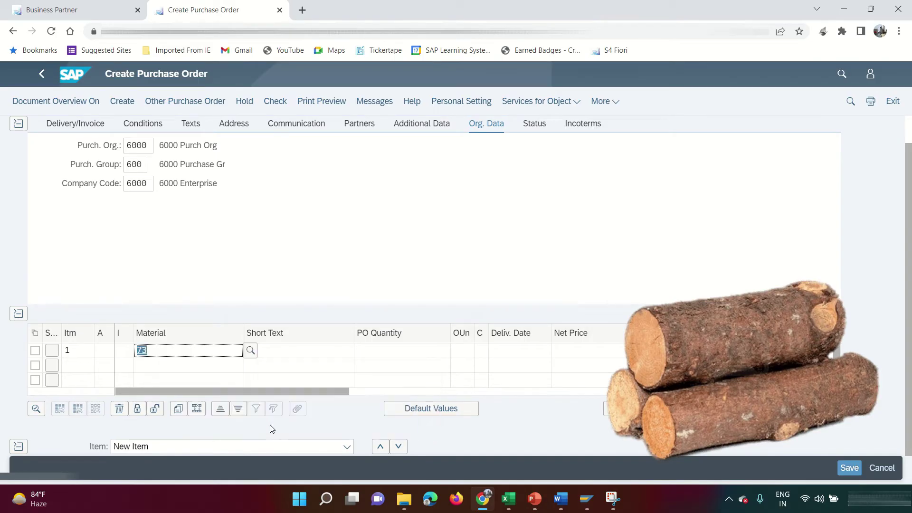
pyautogui.click(400, 357)
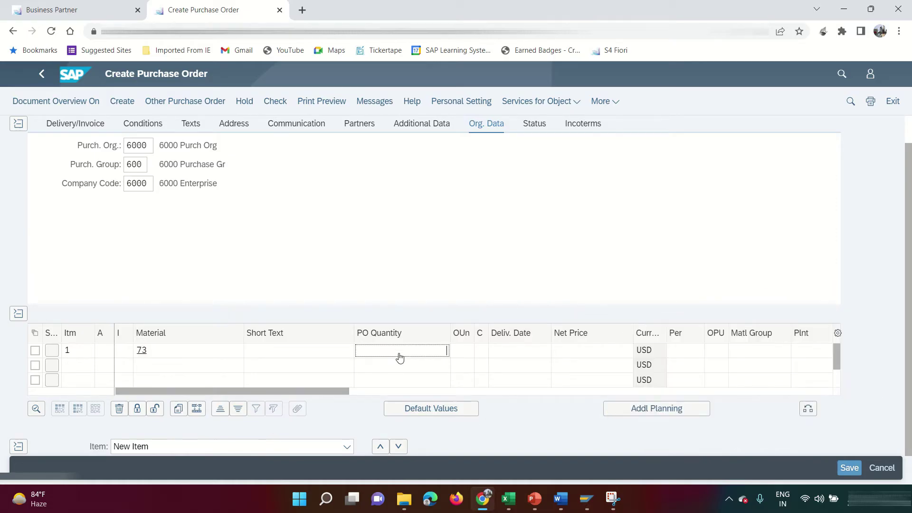
pyautogui.write('10')
pyautogui.click(520, 354)
pyautogui.click(558, 351)
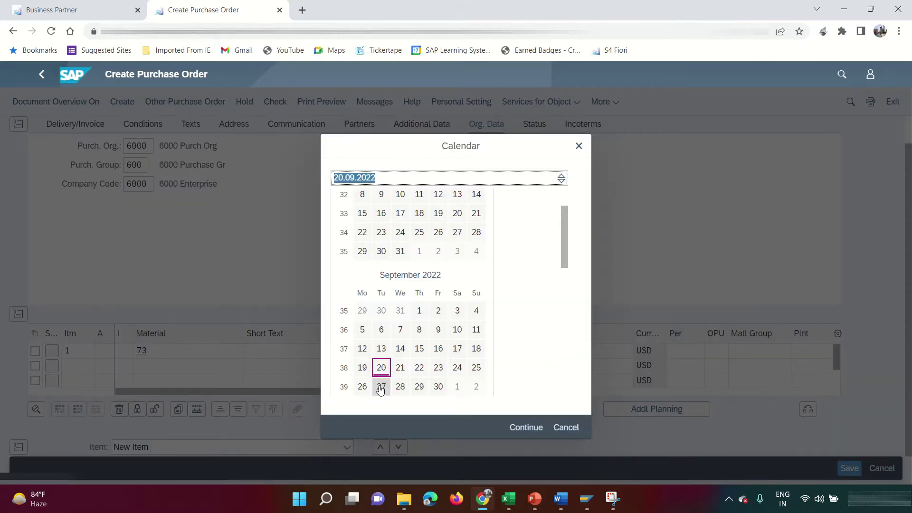
pyautogui.click(381, 388)
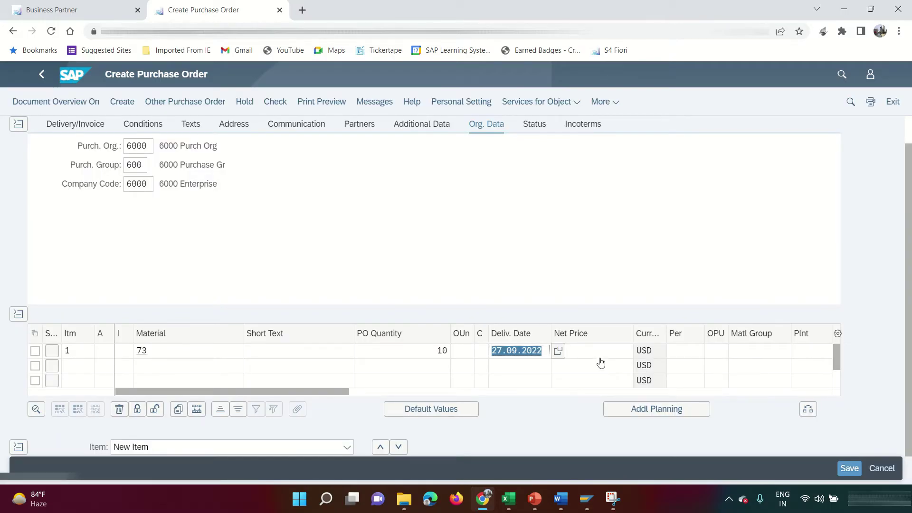
pyautogui.click(601, 355)
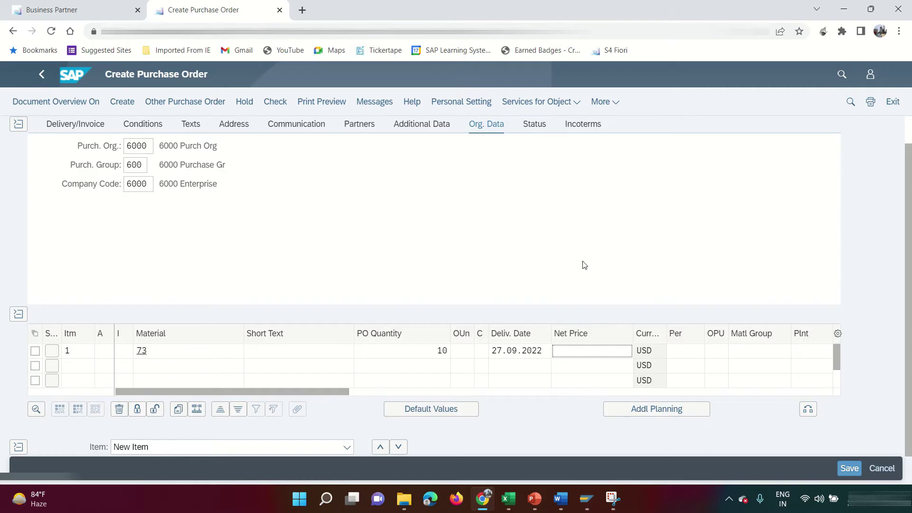
pyautogui.write('8')
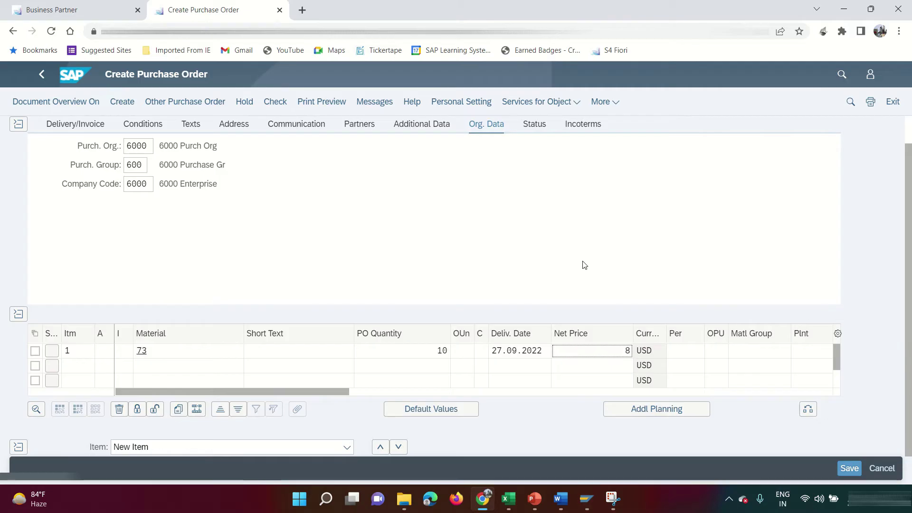
# Assign plant 6200 and storage location 6201 (Packaging loc 01) to item 1 and validate
pyautogui.click(805, 359)
pyautogui.click(835, 357)
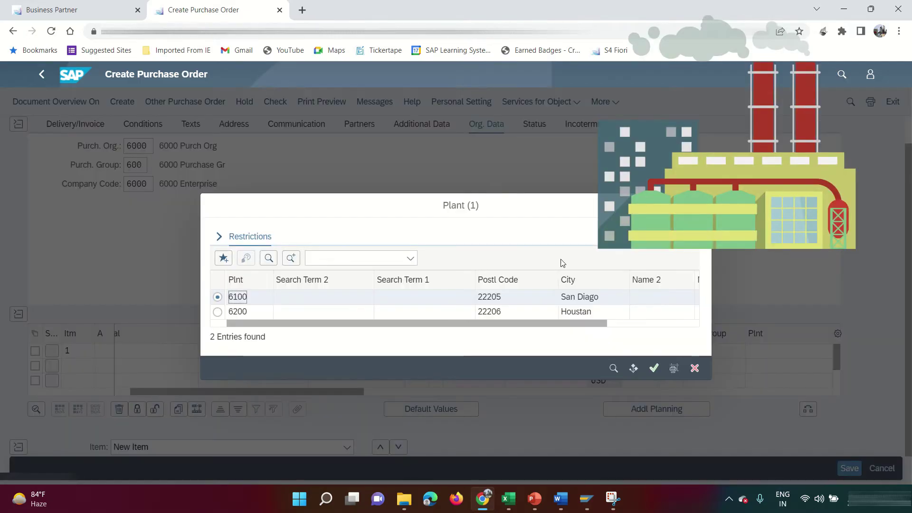
pyautogui.click(218, 312)
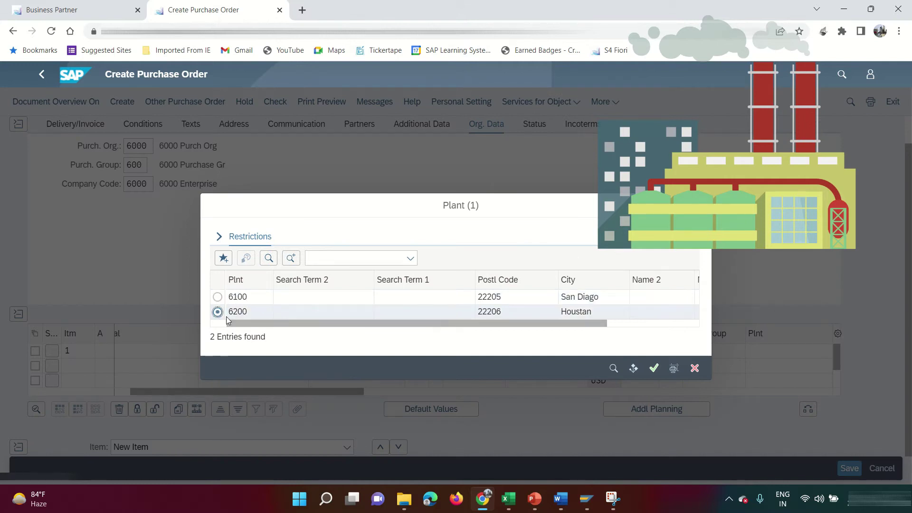
pyautogui.click(654, 368)
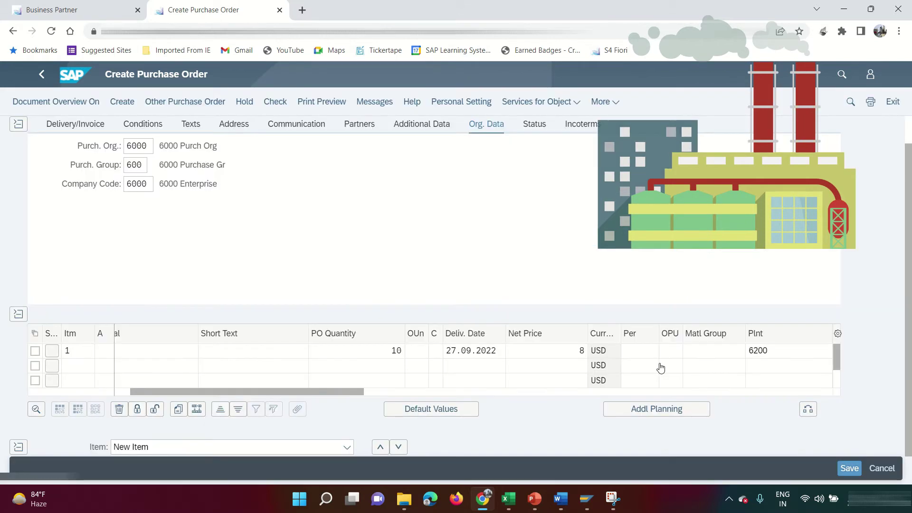
pyautogui.moveTo(278, 393); pyautogui.dragTo(365, 398)
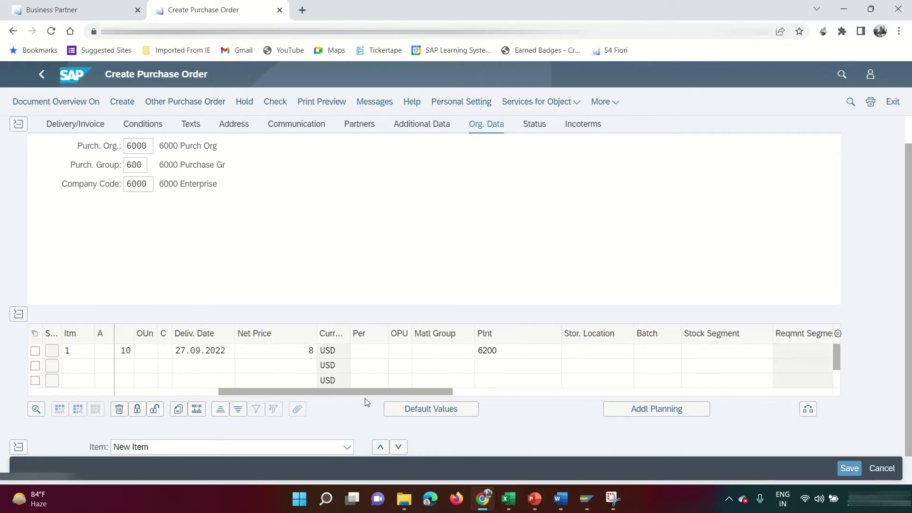
pyautogui.click(596, 359)
pyautogui.click(640, 351)
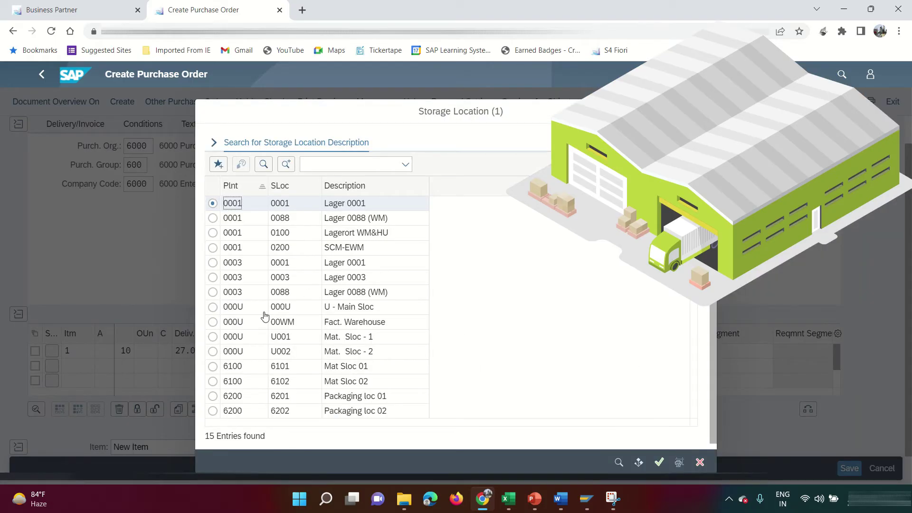
pyautogui.doubleClick(290, 401)
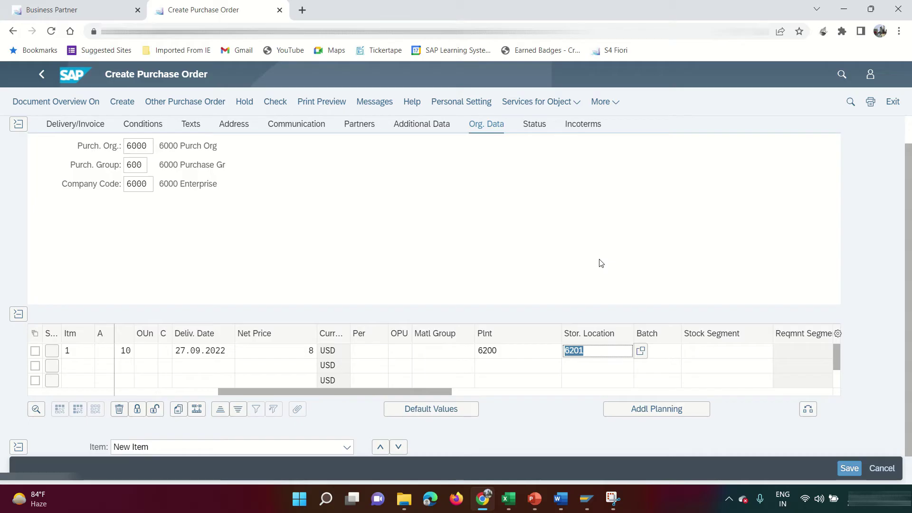
pyautogui.press('Return')
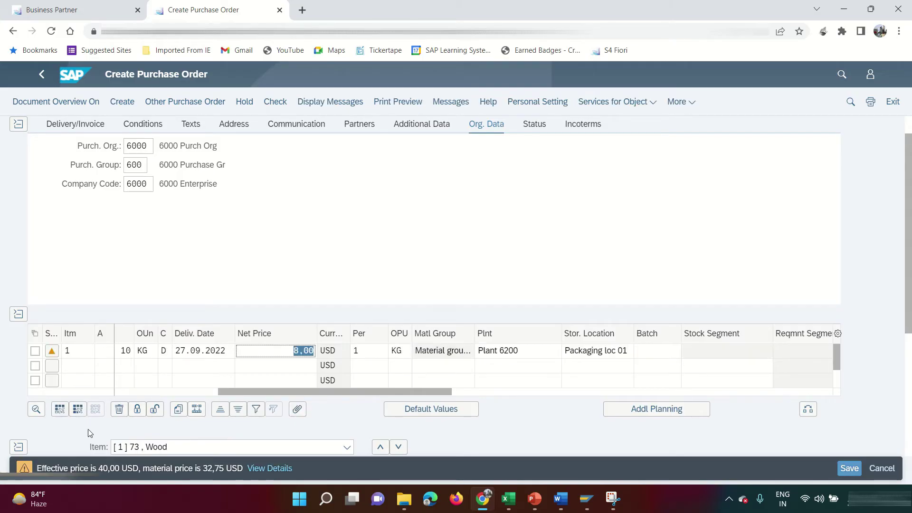
# Check the purchase order and save it, accepting the warnings
pyautogui.scroll(-3, 366, 421)
pyautogui.scroll(-1, 369, 422)
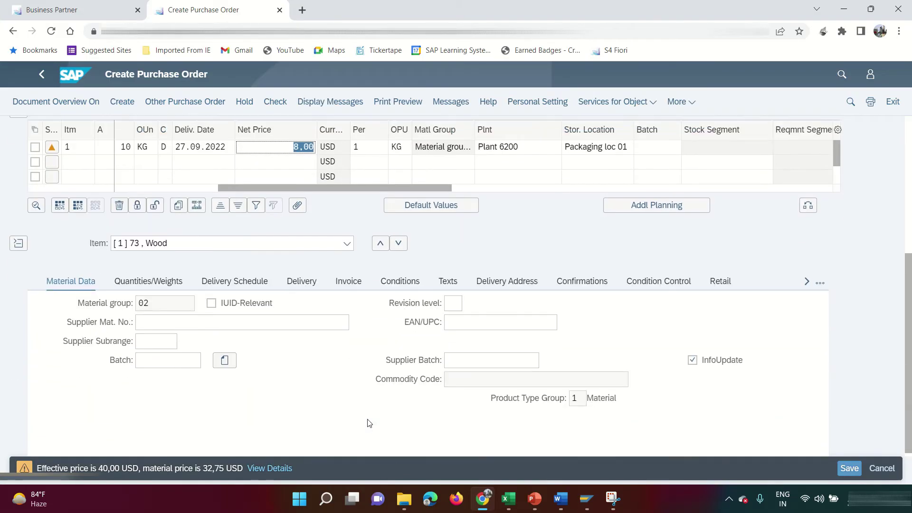
pyautogui.scroll(3, 370, 427)
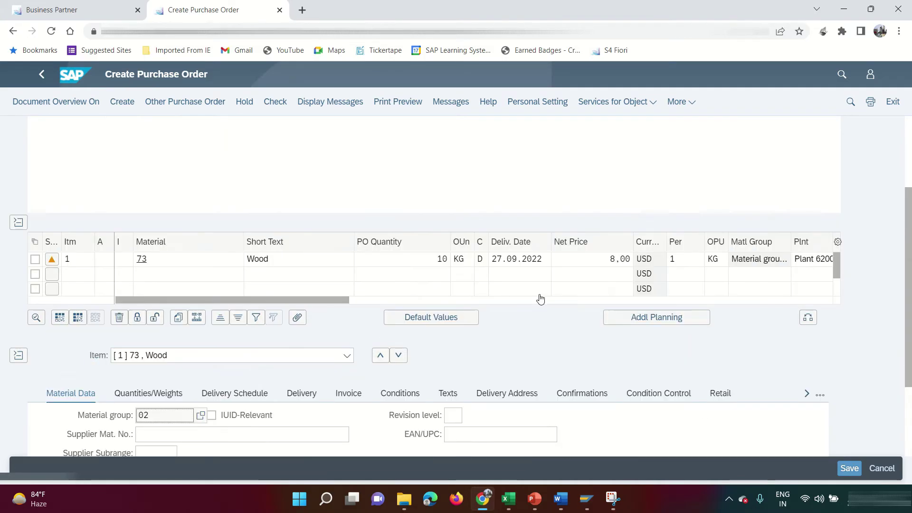
pyautogui.scroll(5, 540, 300)
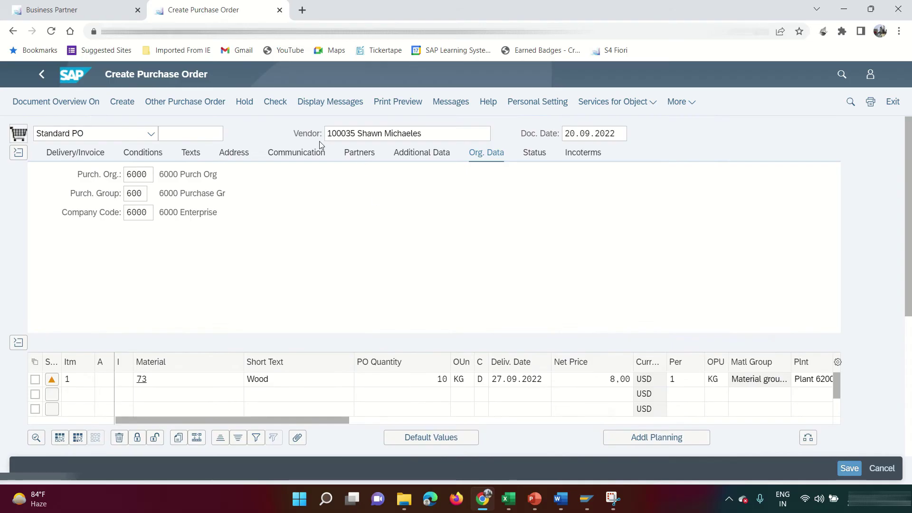
pyautogui.click(274, 105)
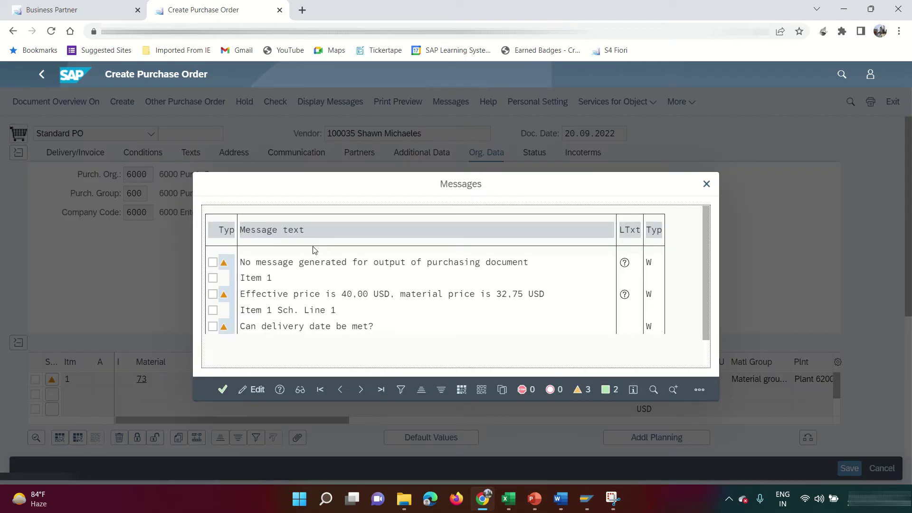
pyautogui.click(223, 389)
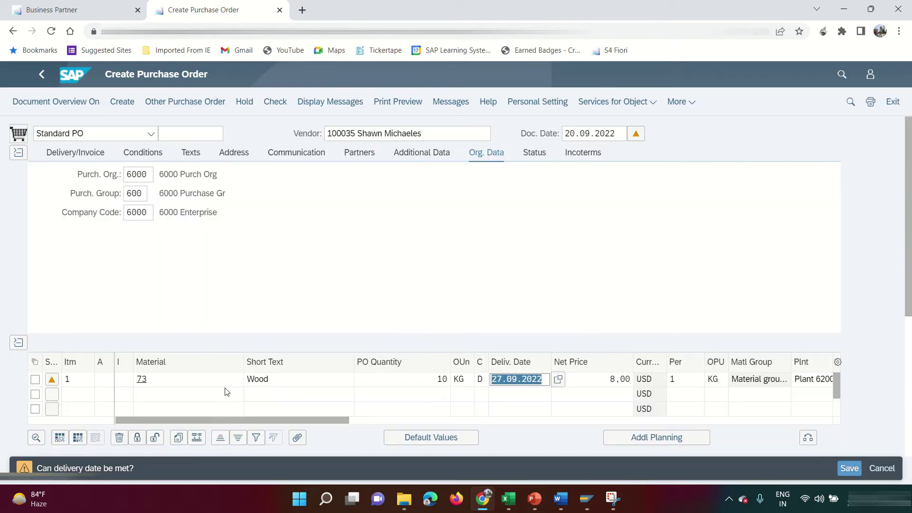
pyautogui.click(850, 468)
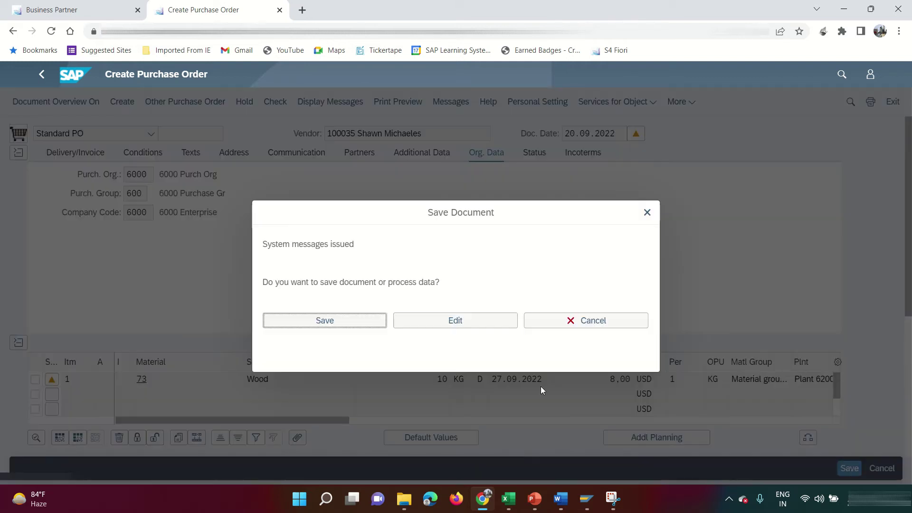
pyautogui.click(363, 324)
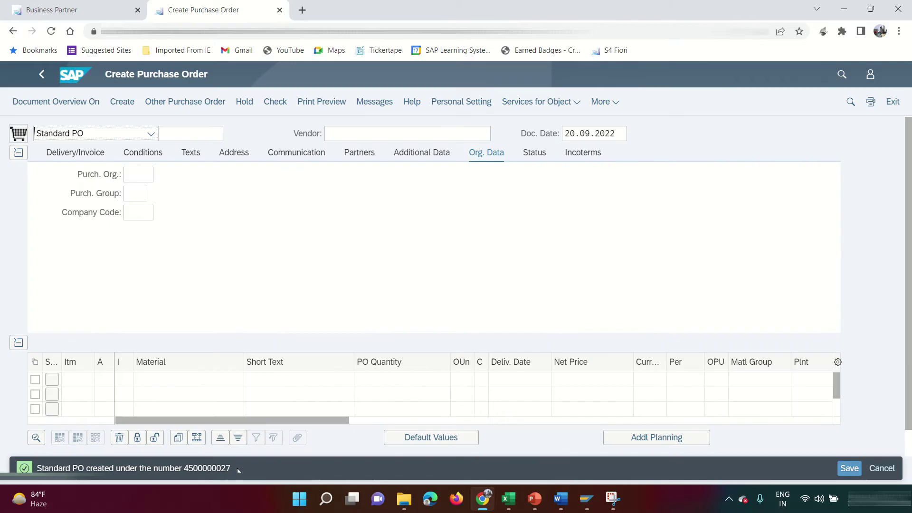
pyautogui.moveTo(232, 469); pyautogui.dragTo(188, 468)
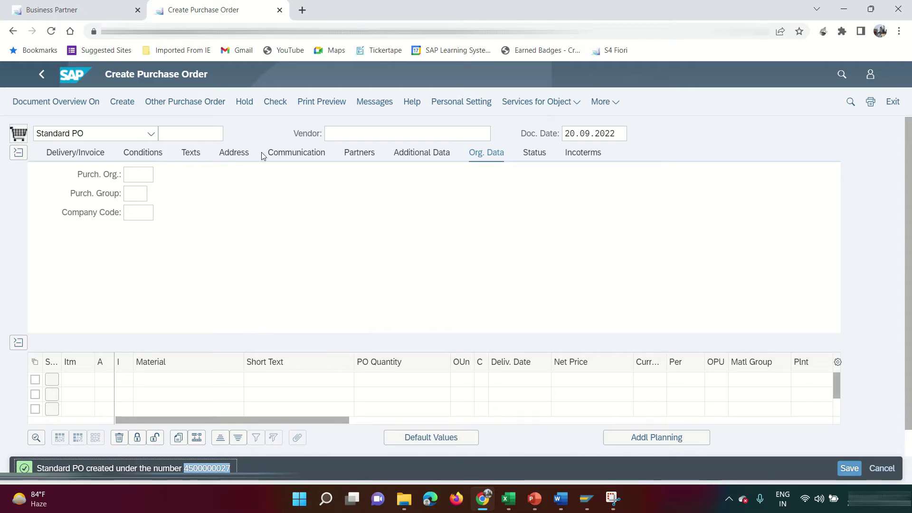
pyautogui.click(209, 107)
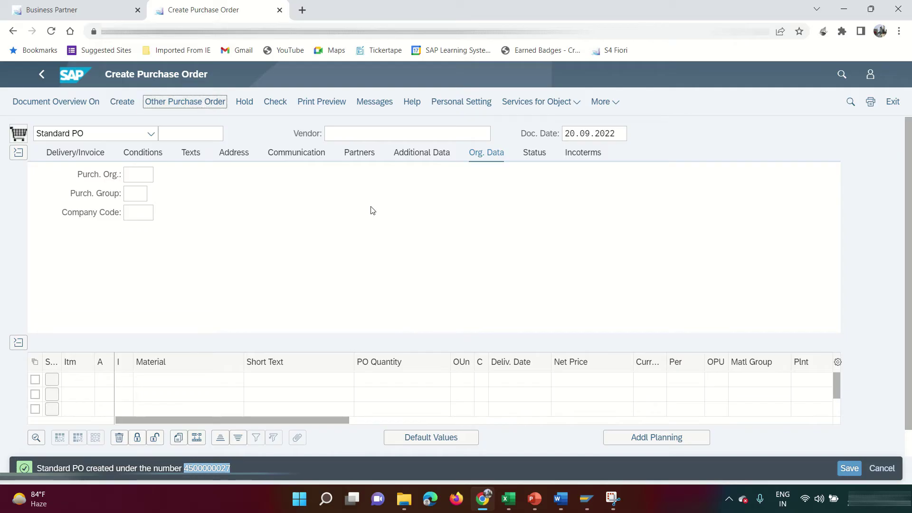
pyautogui.click(500, 362)
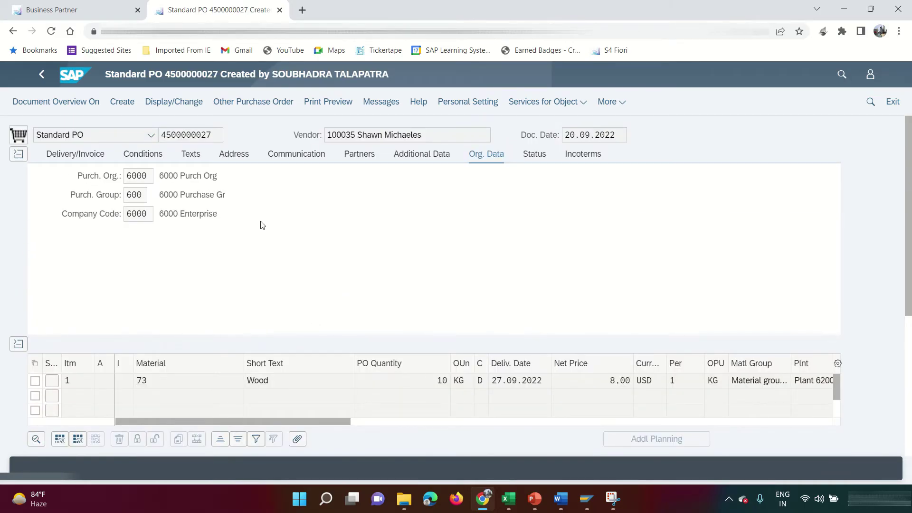
pyautogui.hotkey('alt', 'Tab')
# Draw a red checkmark above the diagram's Purchase Order stage and minimize Snipping Tool
pyautogui.click(377, 34)
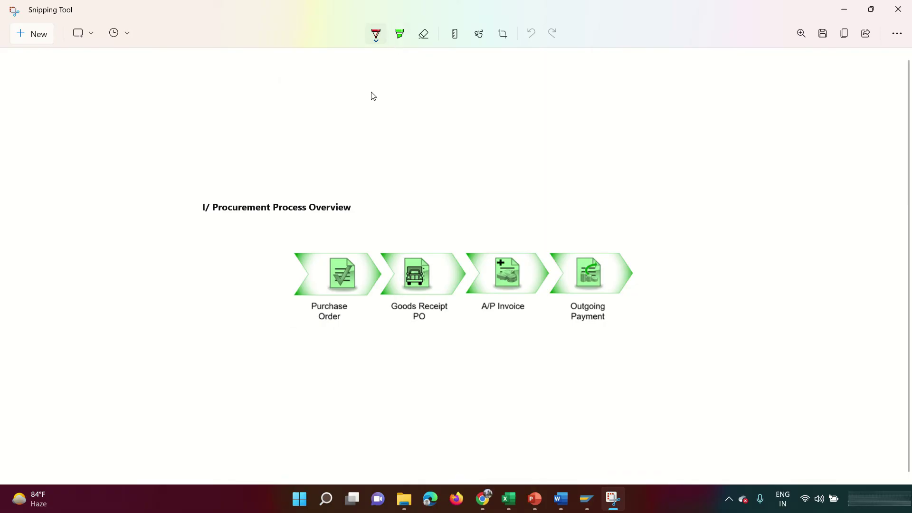
pyautogui.click(331, 119)
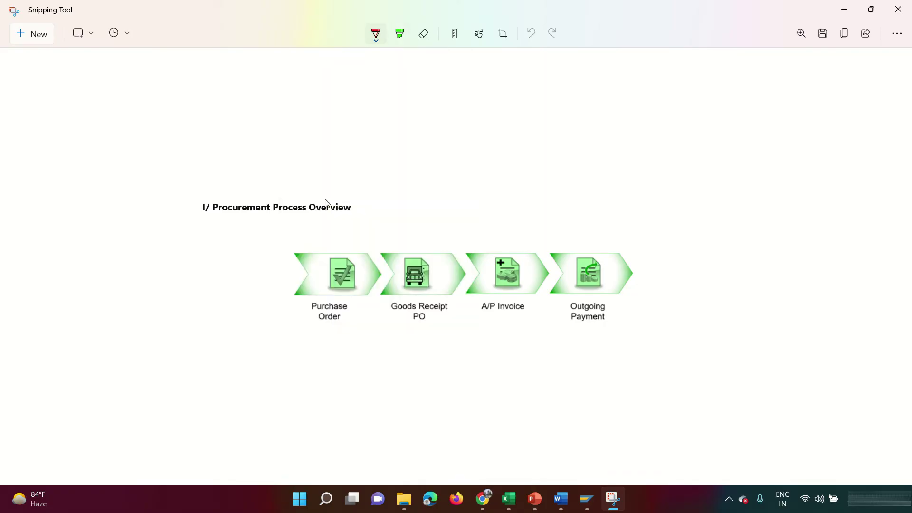
pyautogui.moveTo(320, 246); pyautogui.dragTo(374, 222)
pyautogui.click(846, 9)
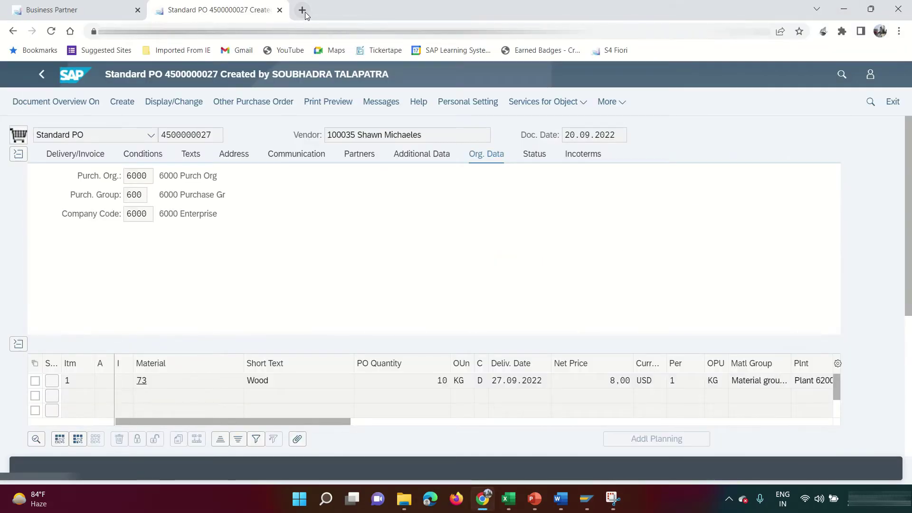
# Launch the MIGO Post Goods Movement app in a new launchpad tab
pyautogui.click(302, 11)
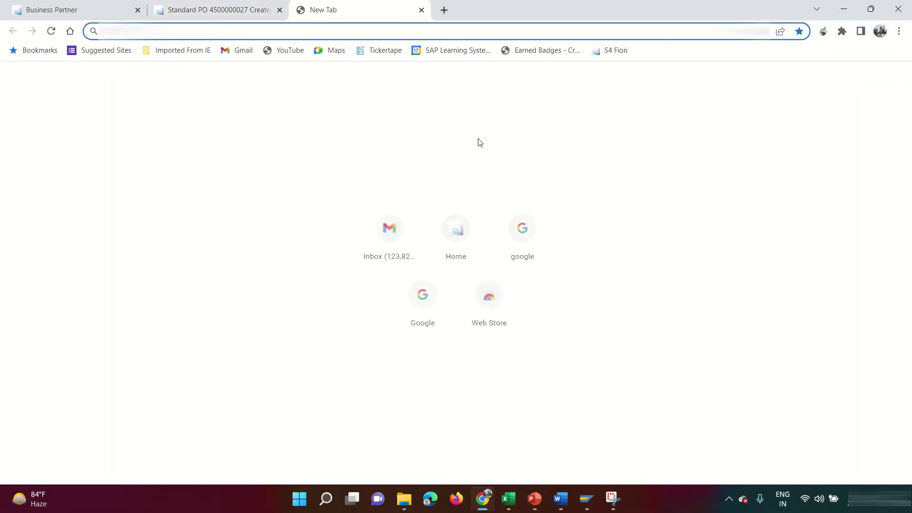
pyautogui.click(610, 51)
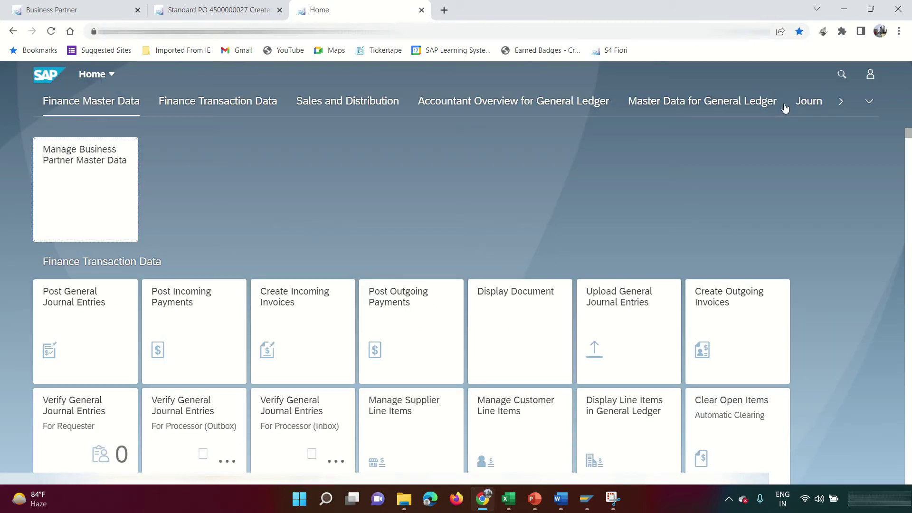
pyautogui.click(841, 75)
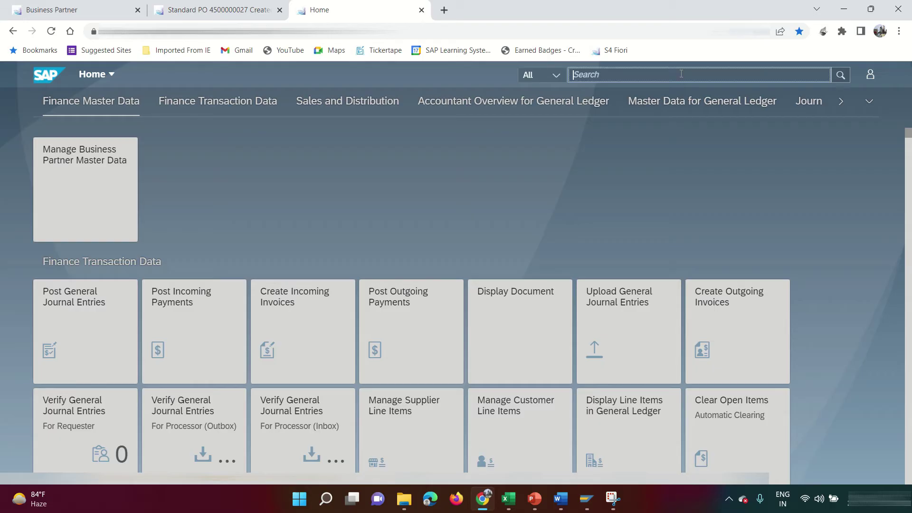
pyautogui.write('MI')
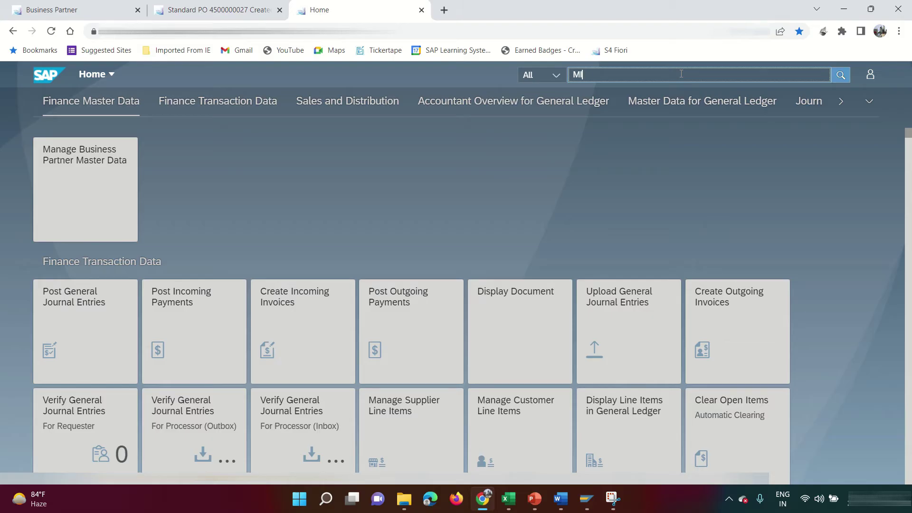
pyautogui.write('GO')
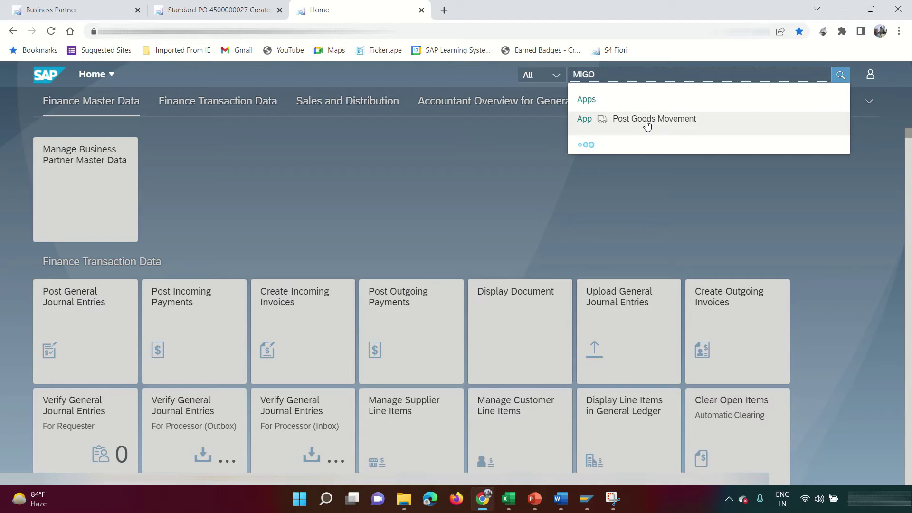
pyautogui.click(646, 122)
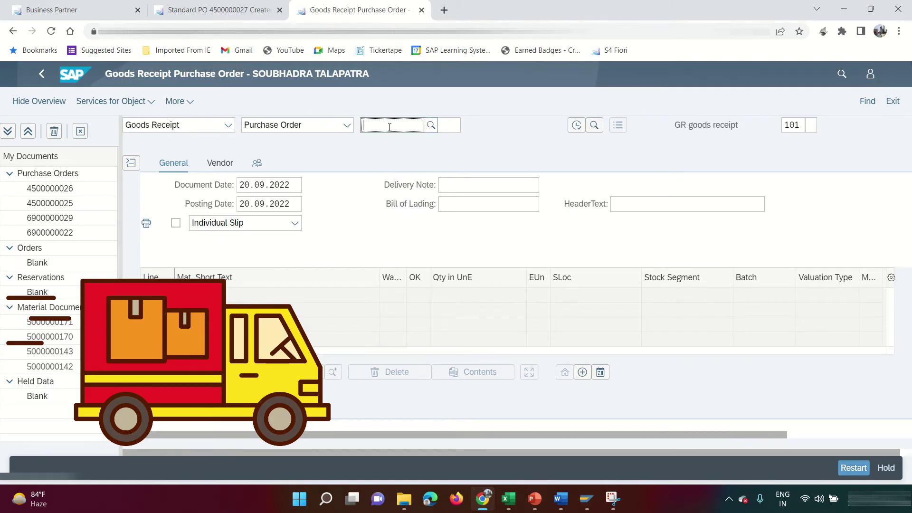
pyautogui.click(219, 10)
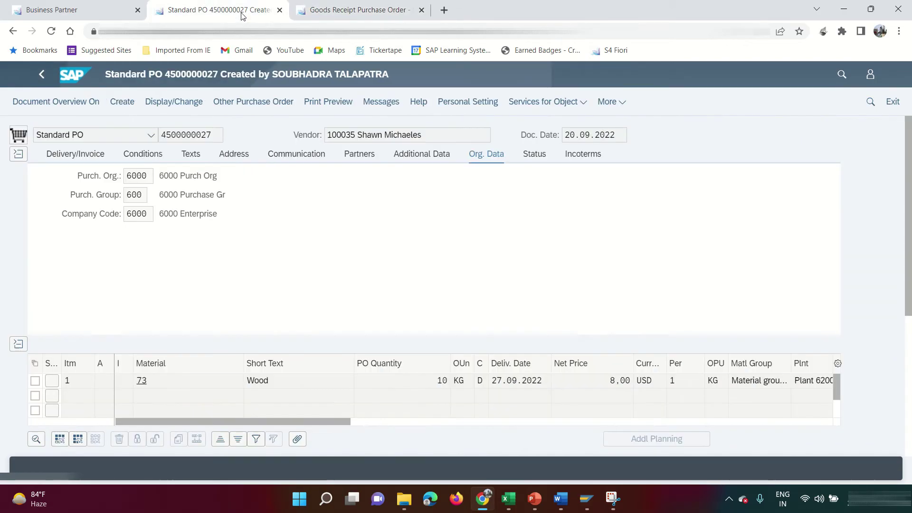
pyautogui.moveTo(218, 134); pyautogui.dragTo(149, 143)
pyautogui.hotkey('ctrl', 'c')
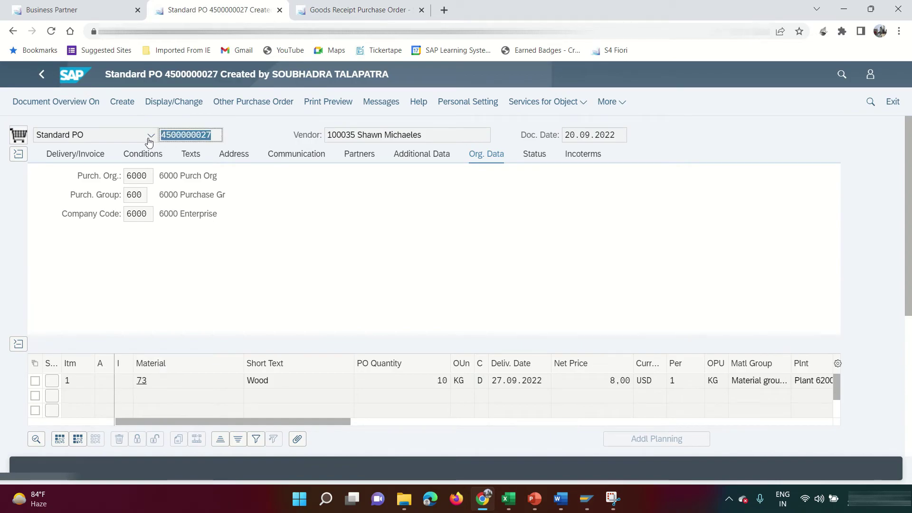
pyautogui.click(349, 10)
pyautogui.click(383, 125)
pyautogui.hotkey('ctrl', 'v')
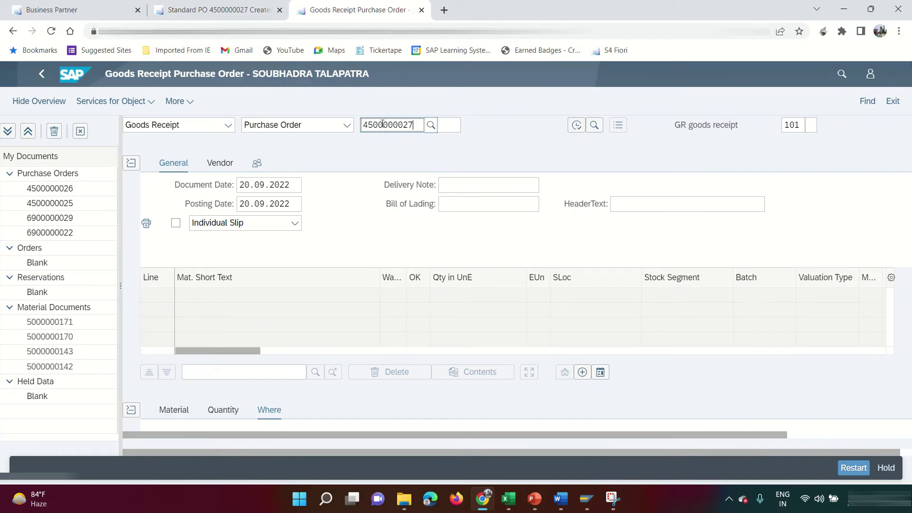
pyautogui.press('Return')
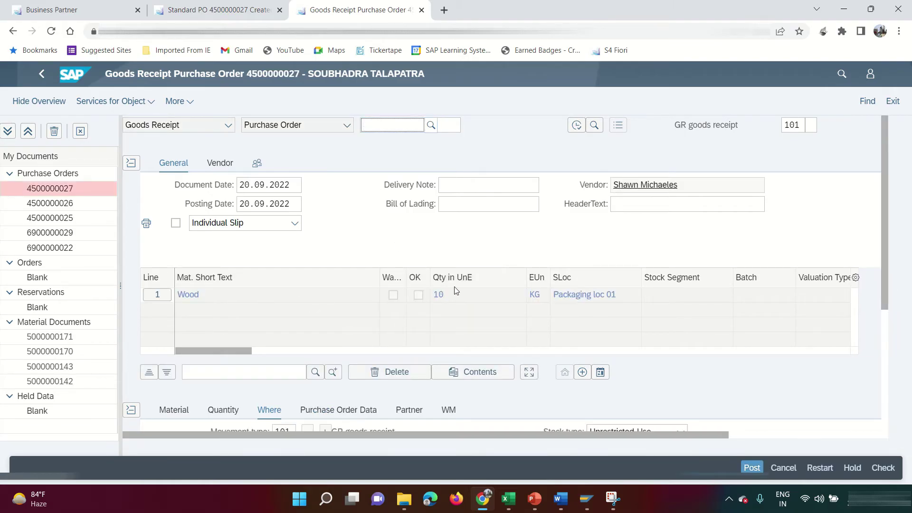
pyautogui.scroll(-4, 387, 342)
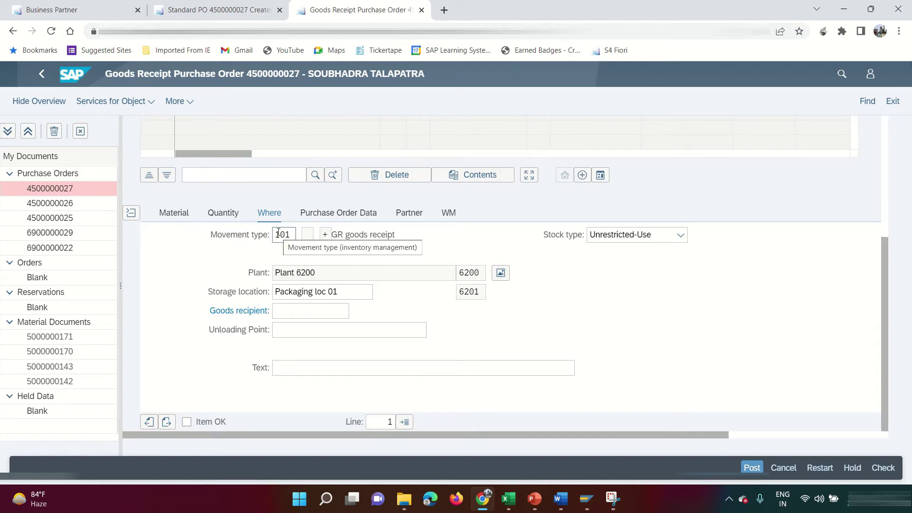
pyautogui.click(186, 422)
pyautogui.click(882, 468)
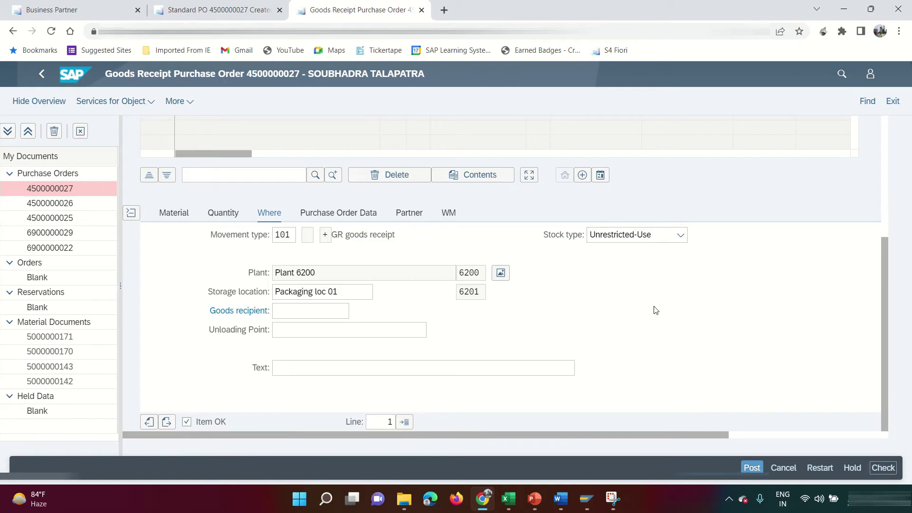
pyautogui.click(752, 468)
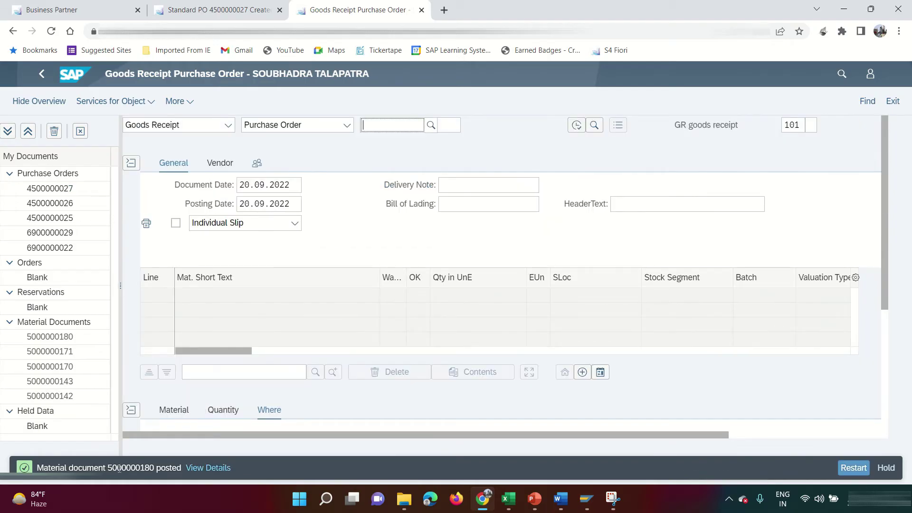
pyautogui.moveTo(108, 468); pyautogui.dragTo(150, 468)
pyautogui.click(229, 16)
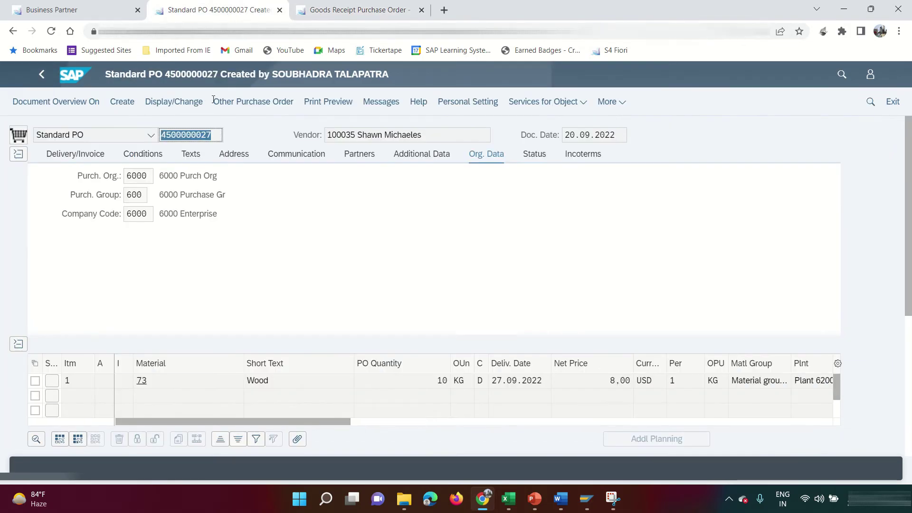
pyautogui.scroll(-5, 320, 262)
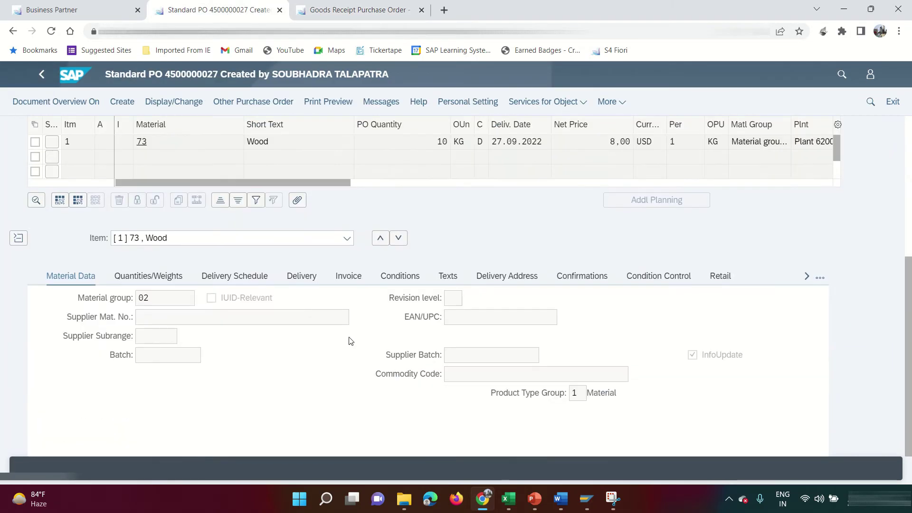
pyautogui.scroll(3, 349, 343)
pyautogui.scroll(3, 349, 343)
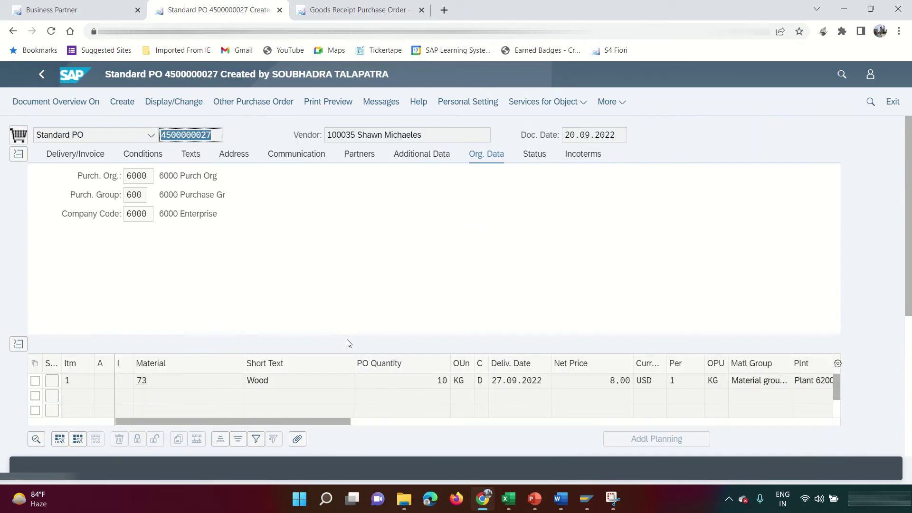
pyautogui.click(363, 12)
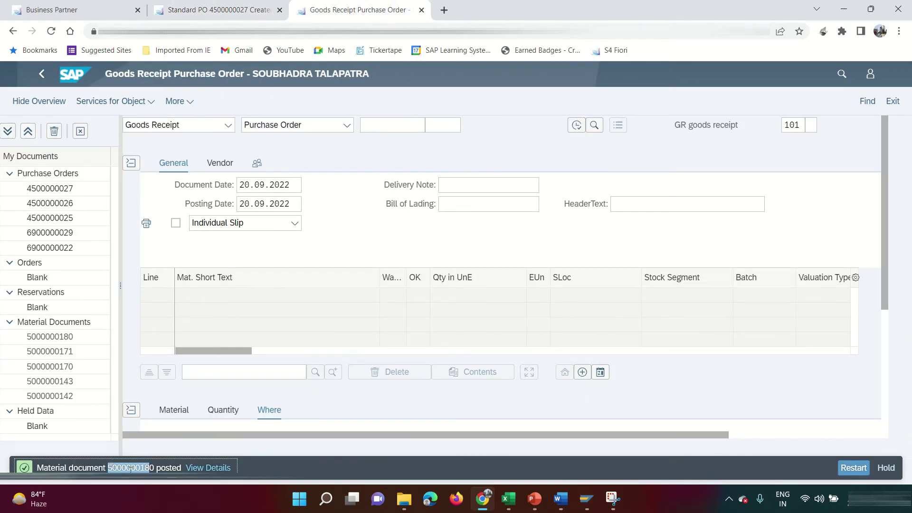
pyautogui.click(243, 14)
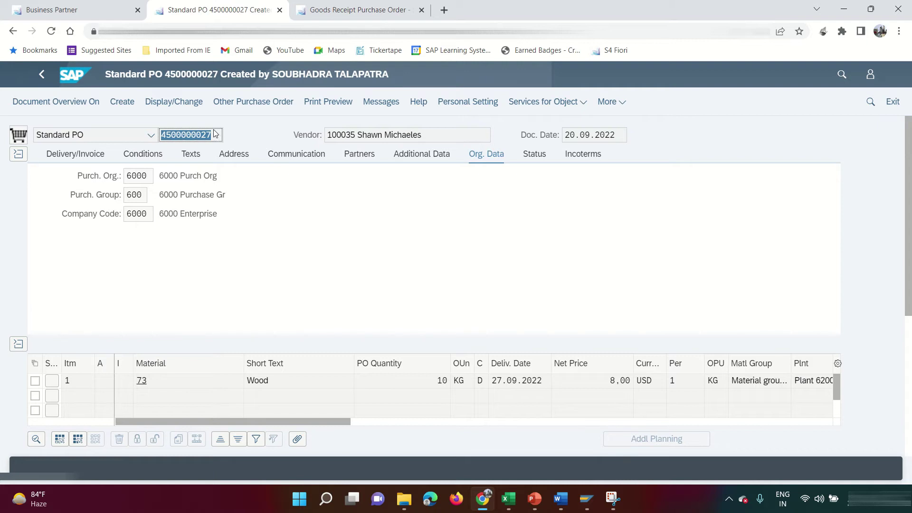
pyautogui.click(253, 102)
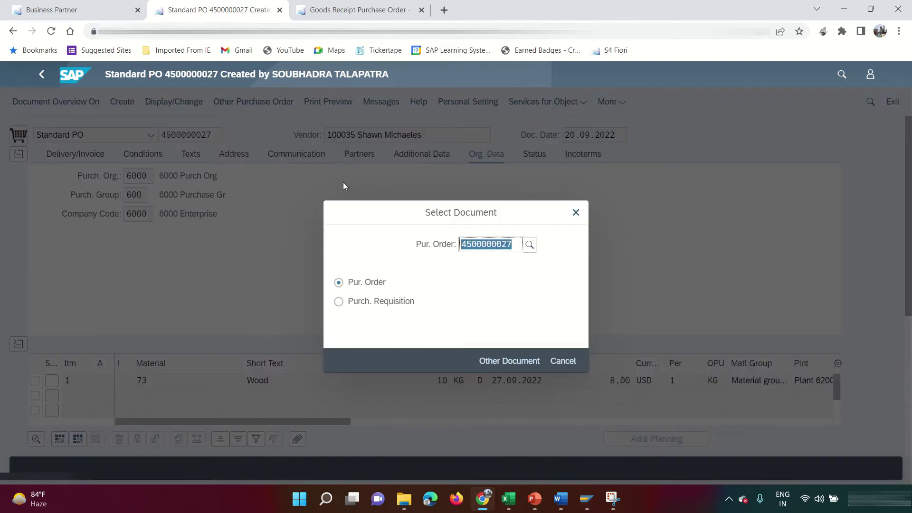
pyautogui.click(526, 362)
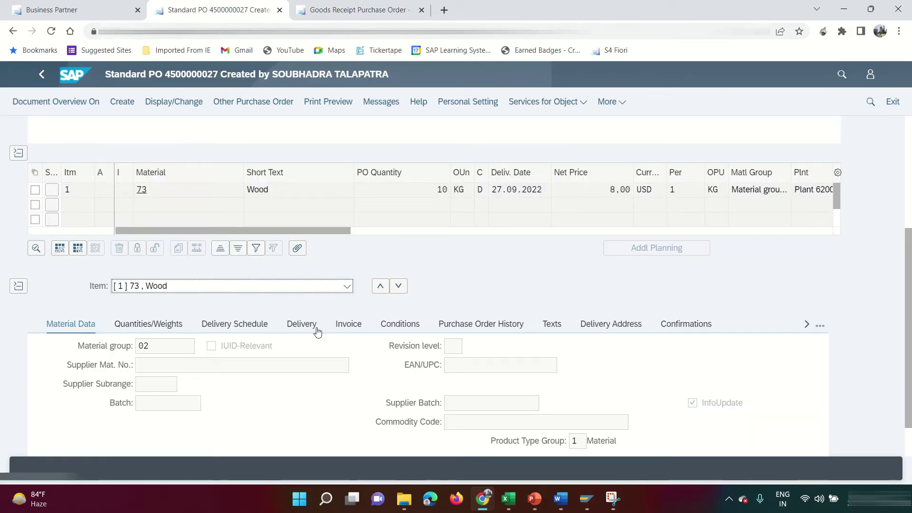
pyautogui.click(500, 326)
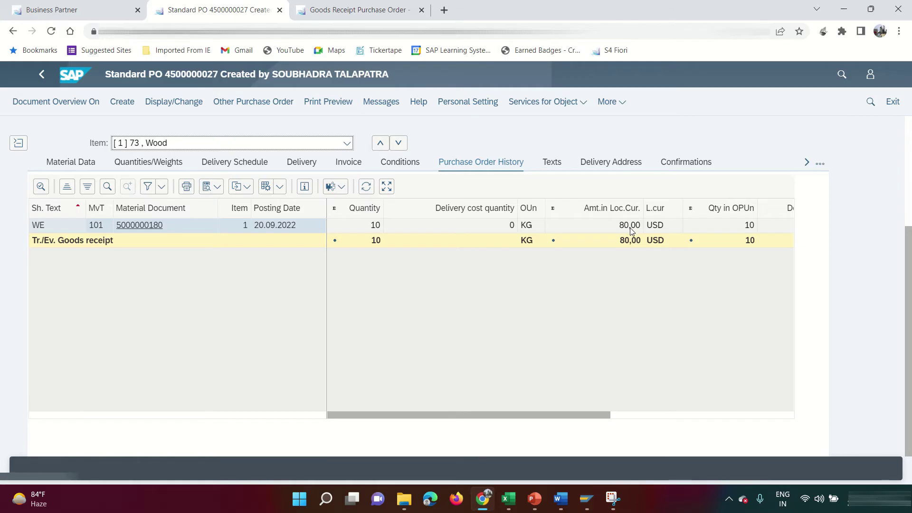
pyautogui.click(141, 226)
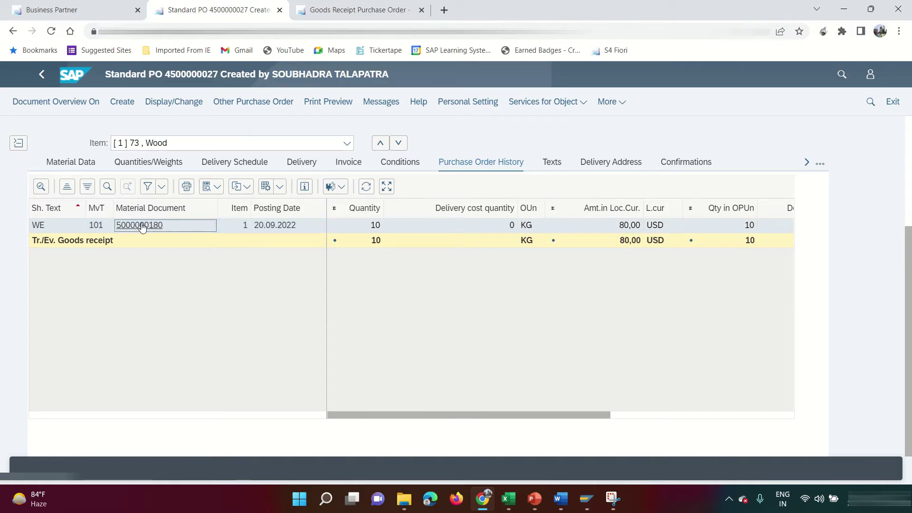
pyautogui.click(192, 174)
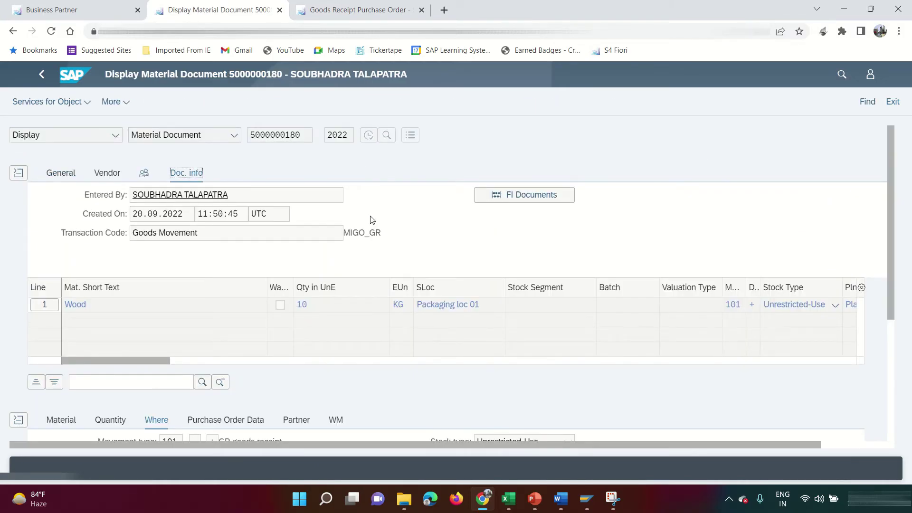
pyautogui.click(517, 198)
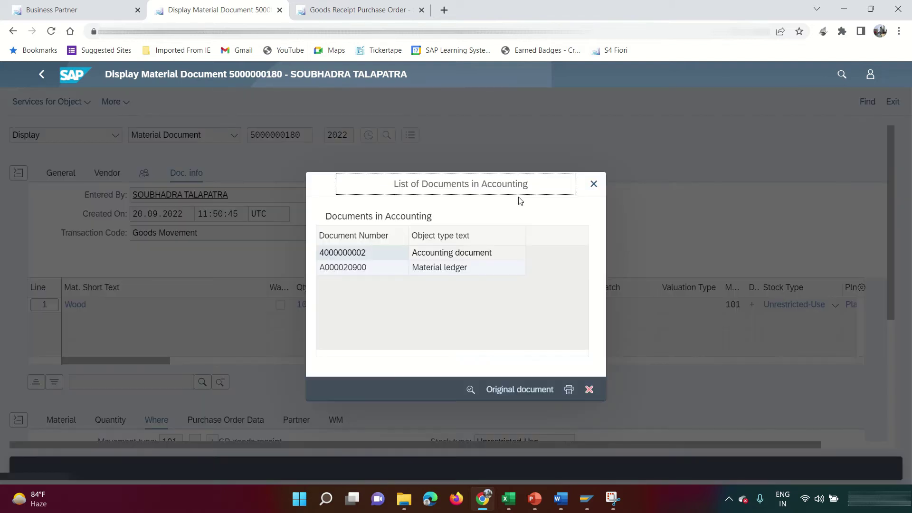
pyautogui.click(477, 254)
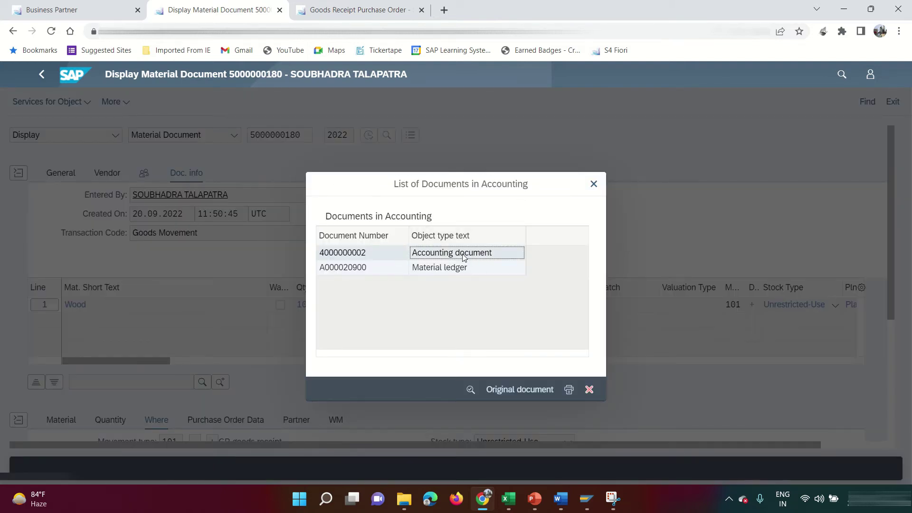
pyautogui.click(435, 270)
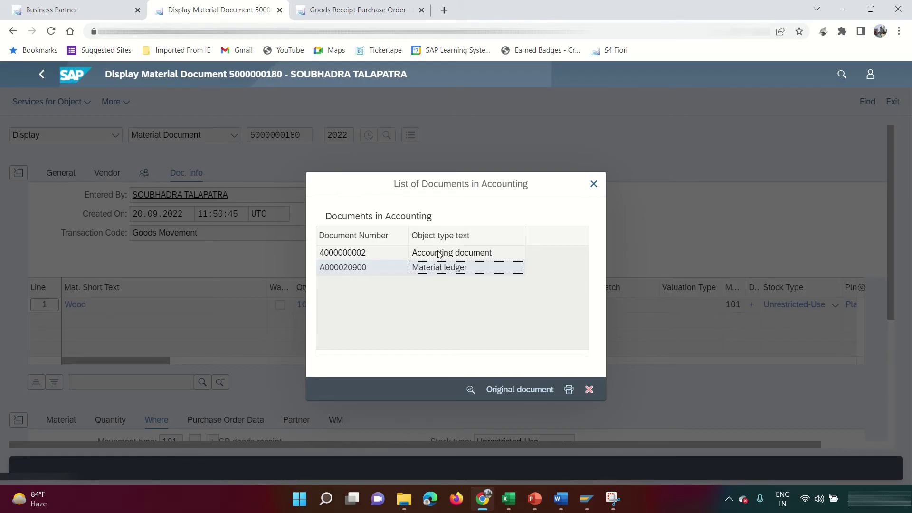
pyautogui.doubleClick(441, 254)
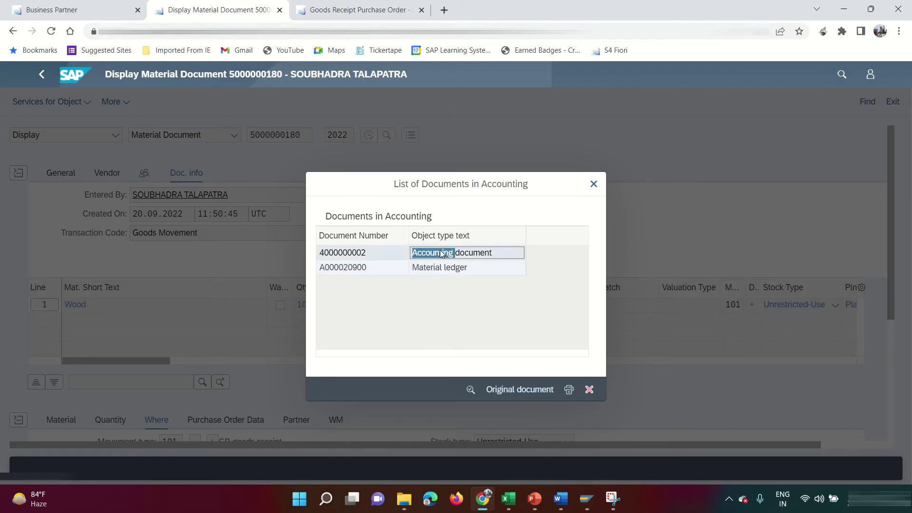
pyautogui.click(363, 254)
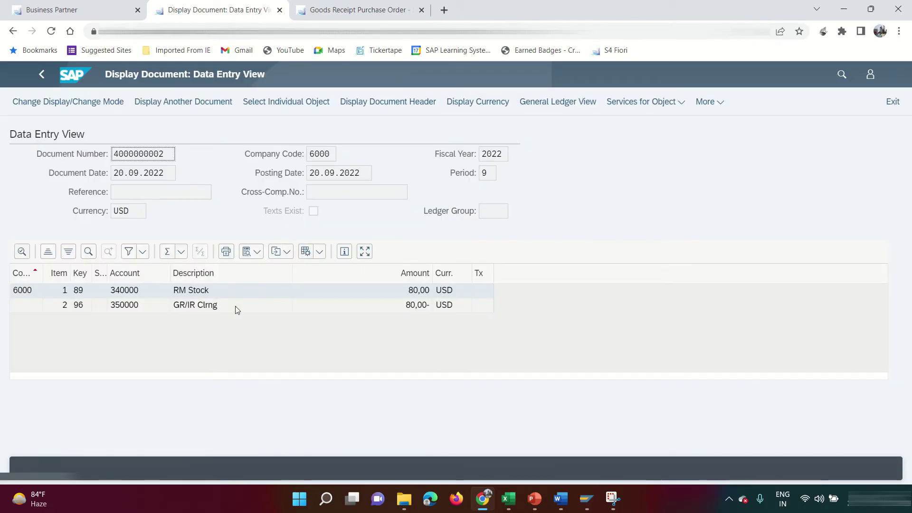
pyautogui.click(196, 295)
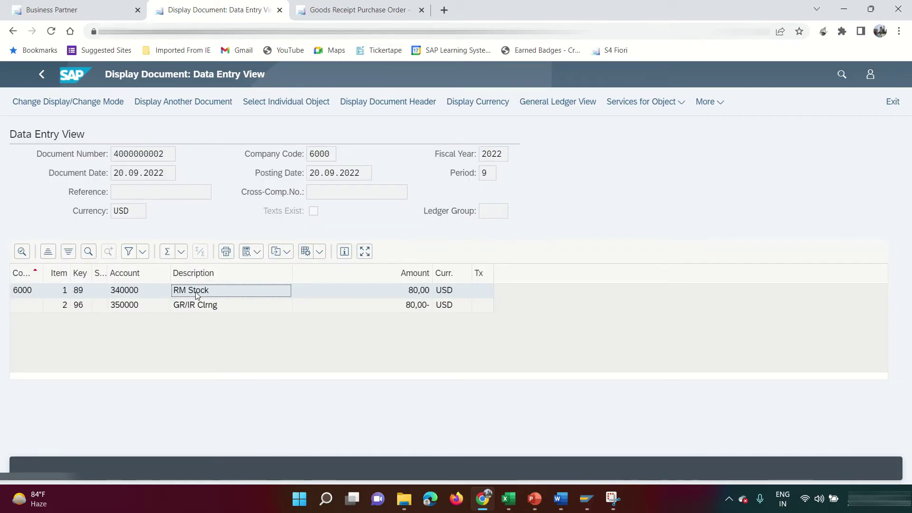
pyautogui.click(198, 310)
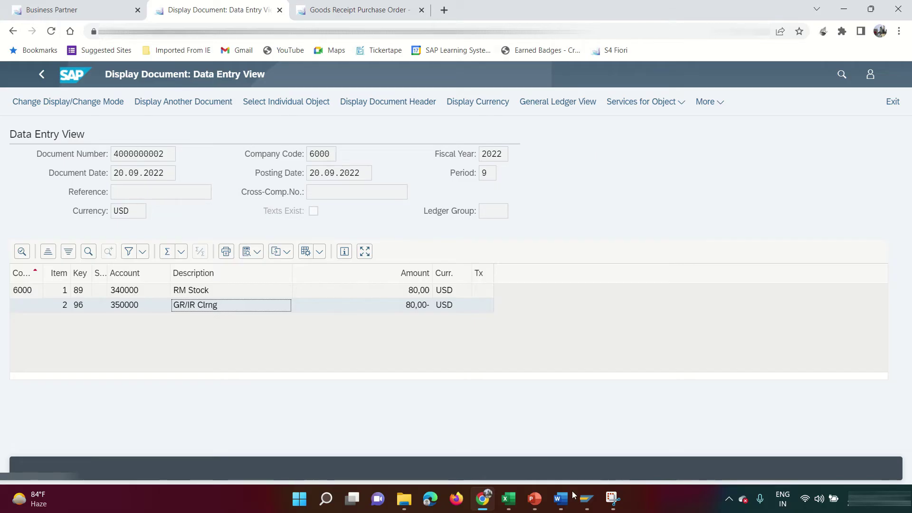
pyautogui.click(613, 499)
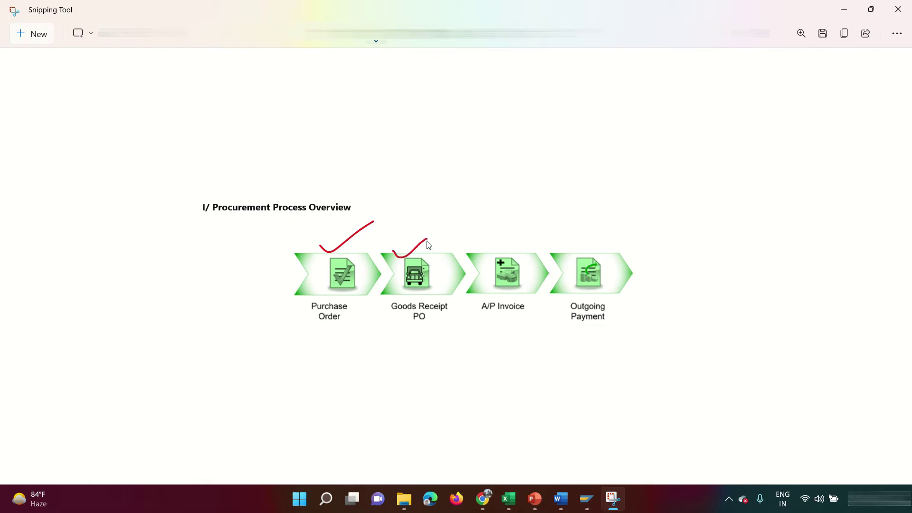
pyautogui.click(844, 10)
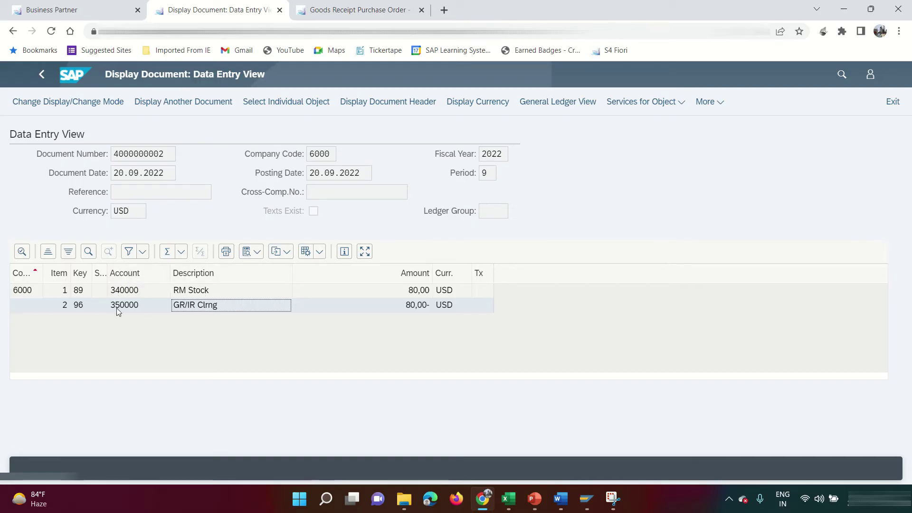
# View material ledger document A000020900 for Wood: plant 6200, quantity 10, 80,00 USD
pyautogui.click(42, 76)
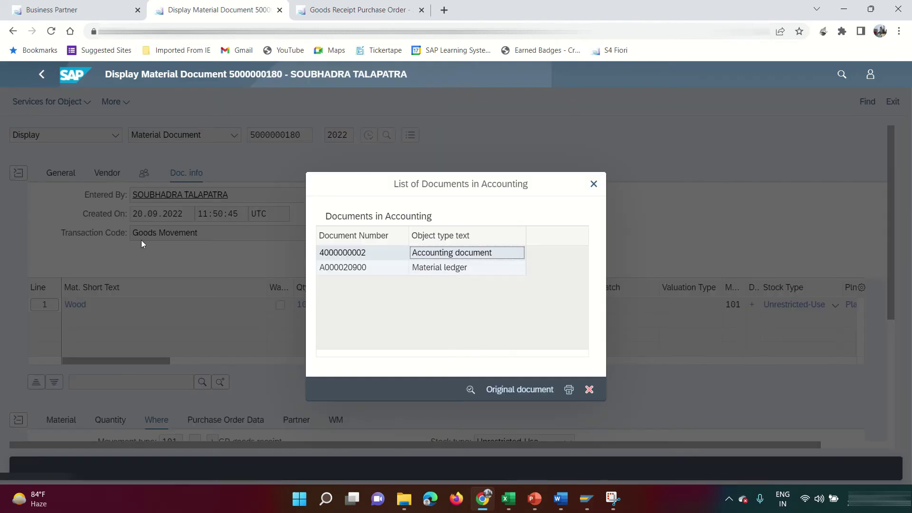
pyautogui.doubleClick(351, 267)
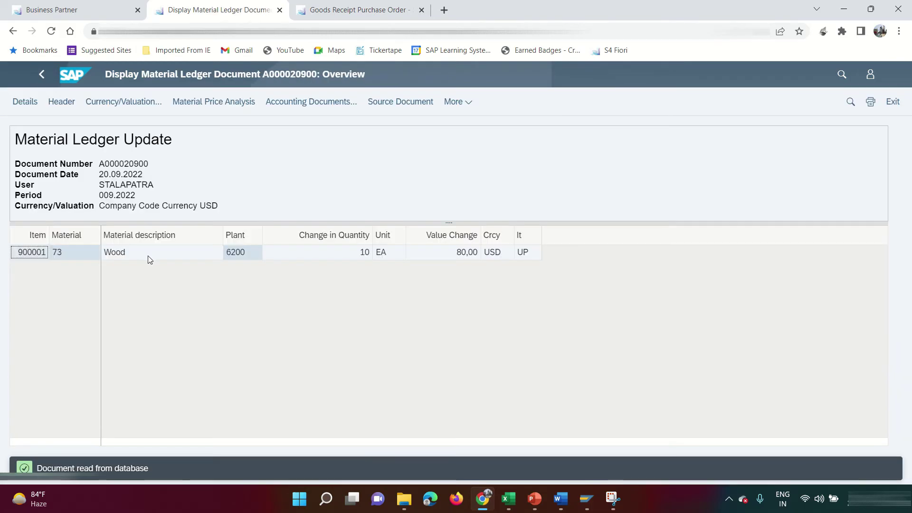
pyautogui.click(257, 256)
pyautogui.click(354, 253)
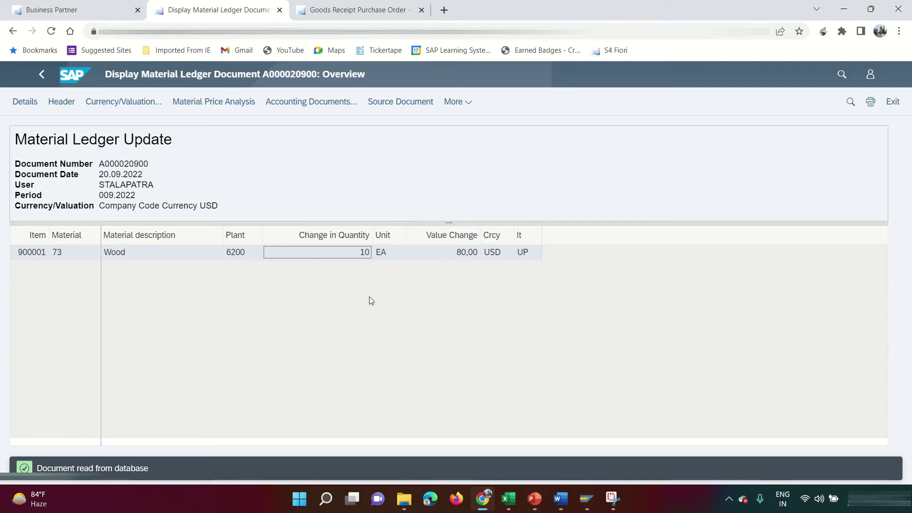
pyautogui.click(43, 75)
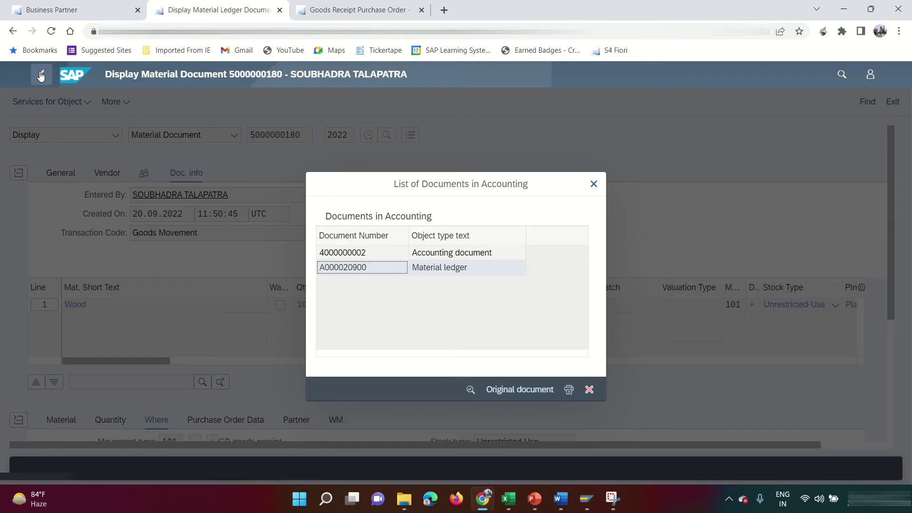
# Close the documents list, minimize the procurement diagram, and start a blank browser tab
pyautogui.click(589, 390)
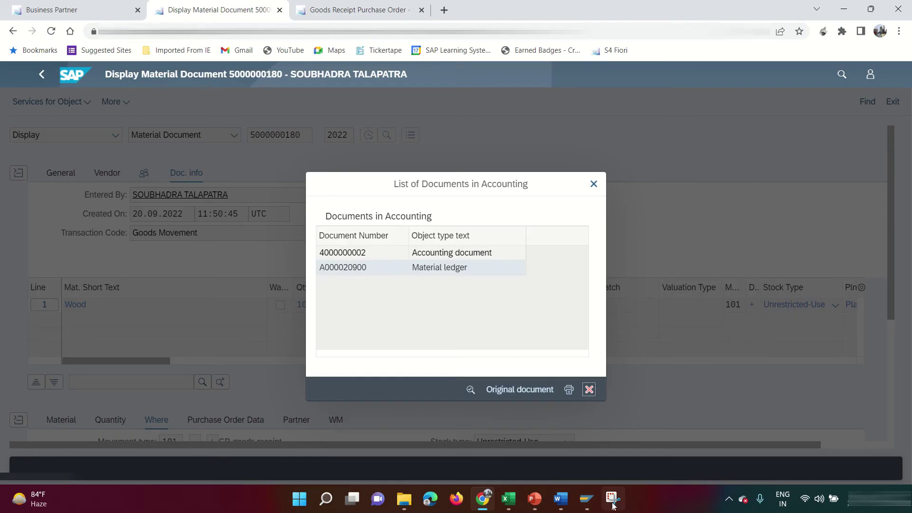
pyautogui.click(613, 499)
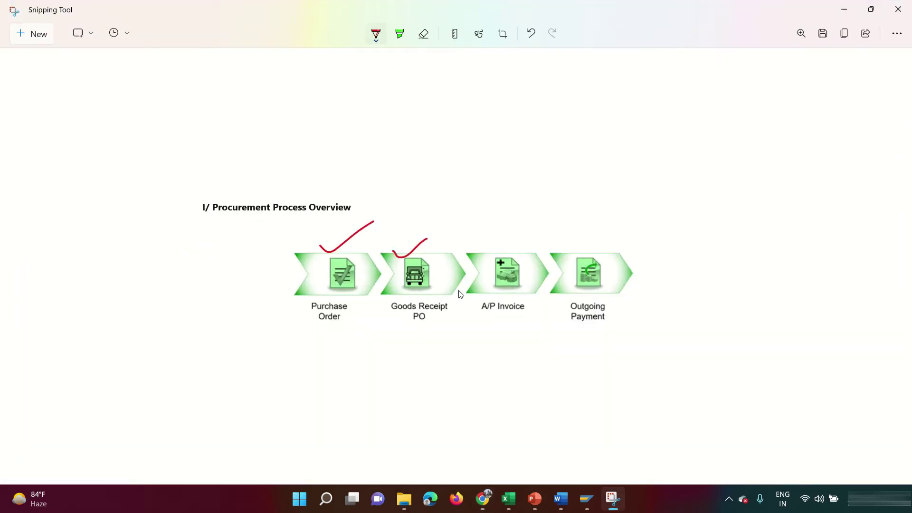
pyautogui.click(611, 502)
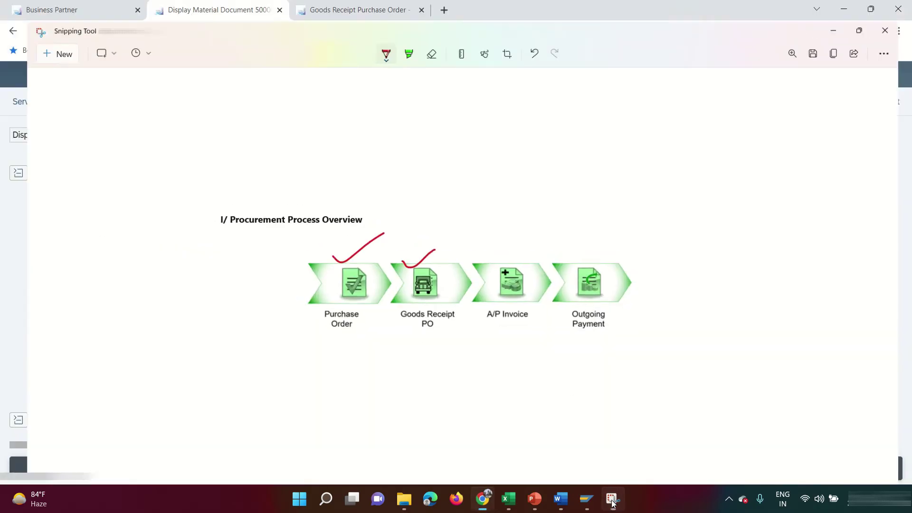
pyautogui.click(586, 10)
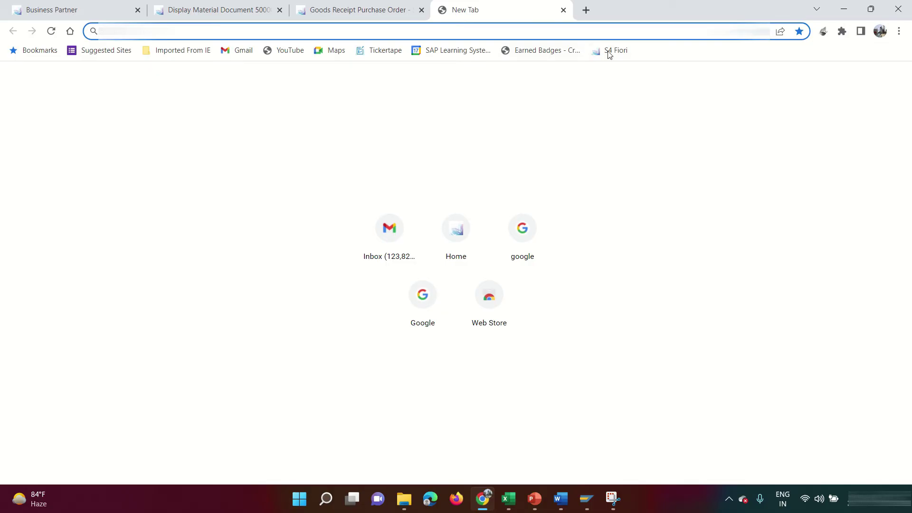
# Find 'manage purchase order' in the launchpad and list POs filtered by company code 6000
pyautogui.click(612, 51)
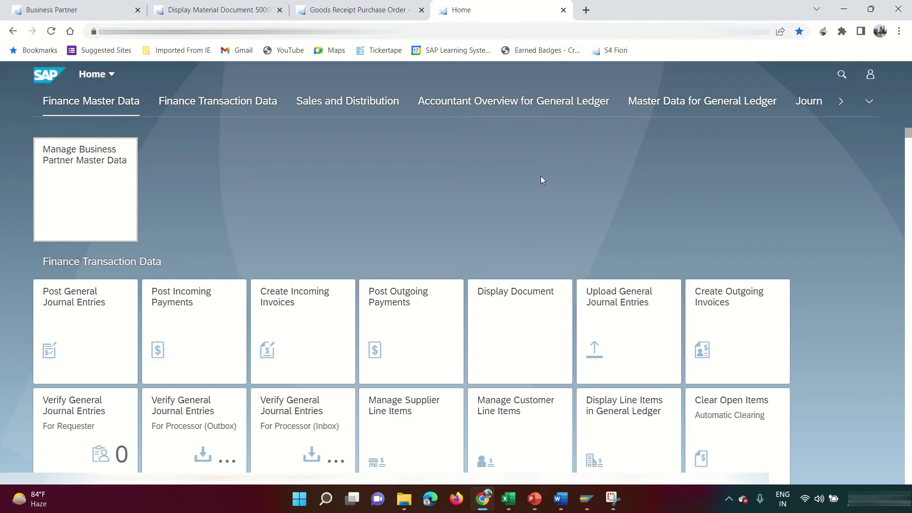
pyautogui.click(842, 75)
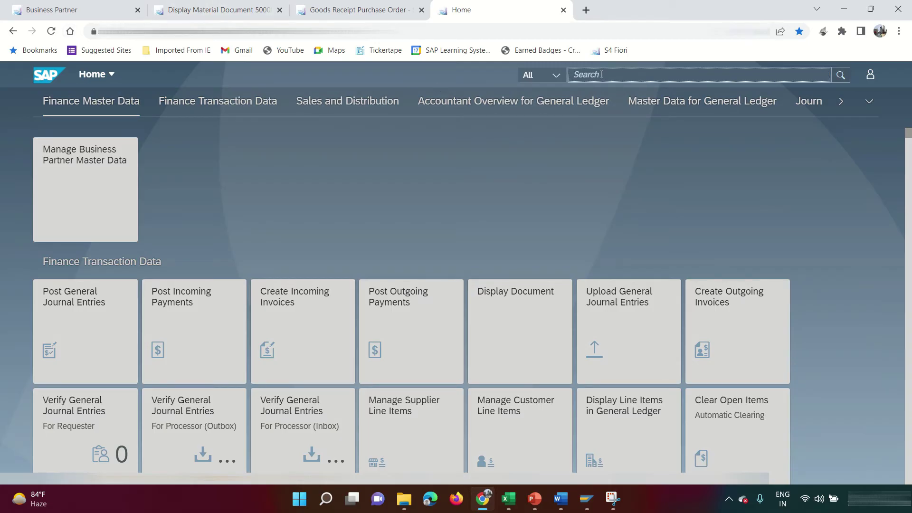
pyautogui.write('manage p')
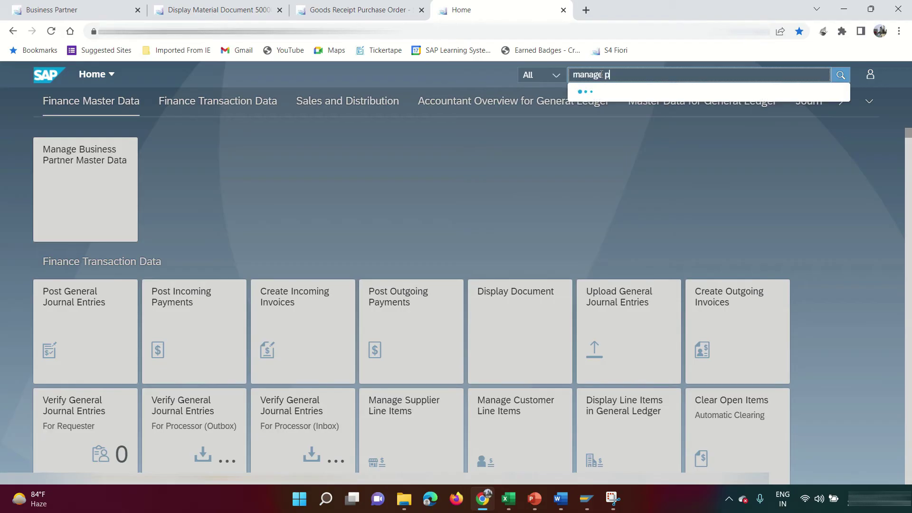
pyautogui.write('urchase order')
pyautogui.press('Return')
pyautogui.click(756, 158)
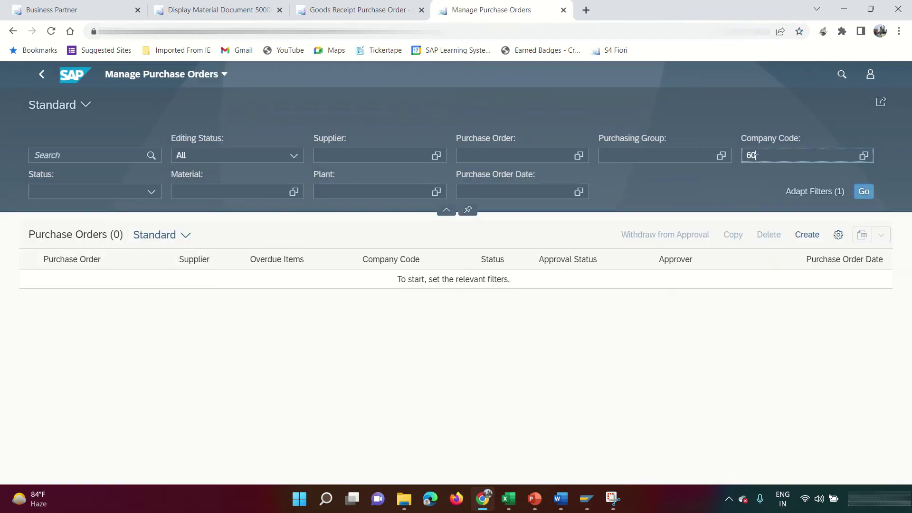
pyautogui.click(865, 192)
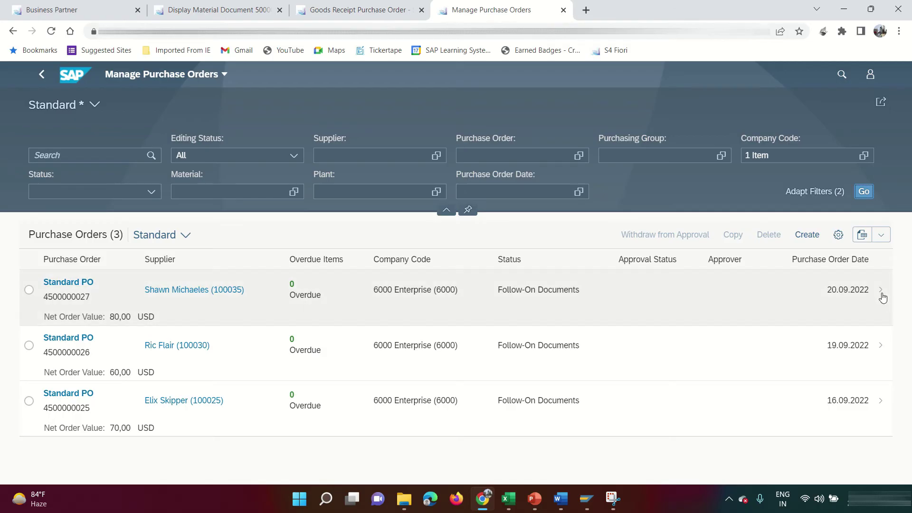
pyautogui.click(881, 292)
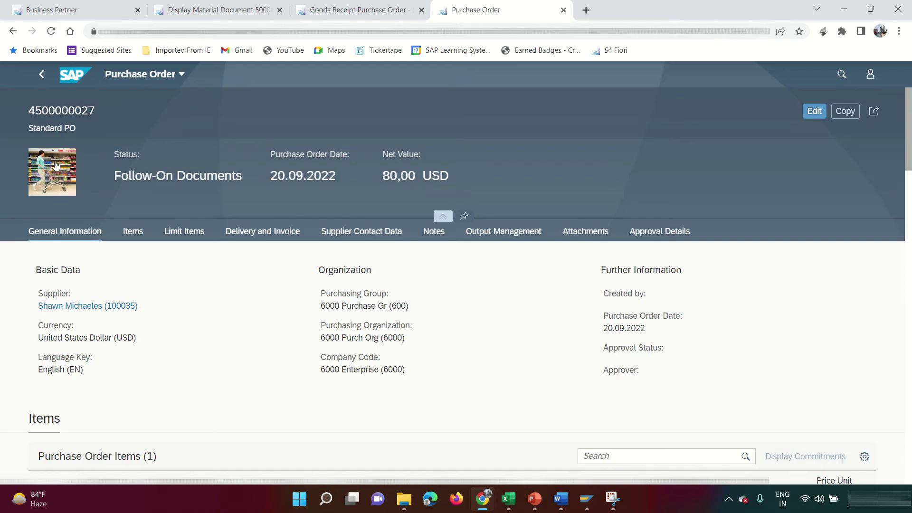
pyautogui.click(133, 233)
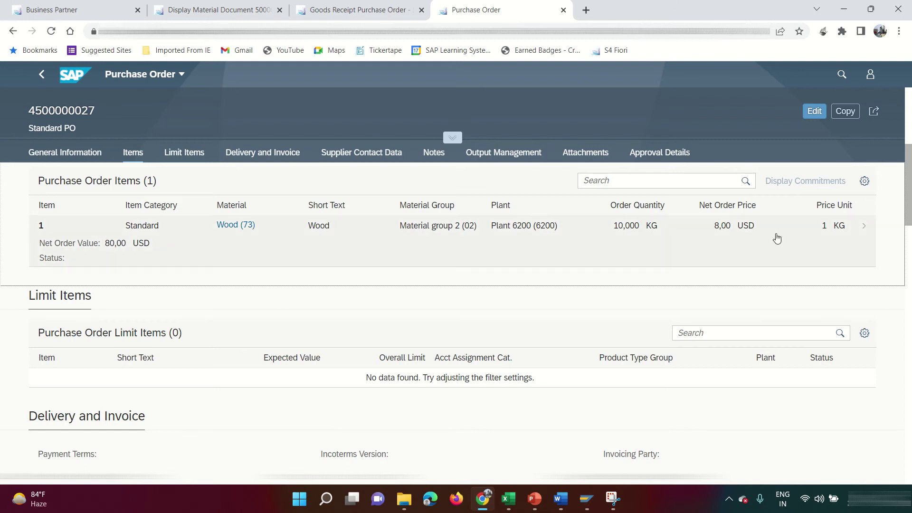
pyautogui.click(863, 227)
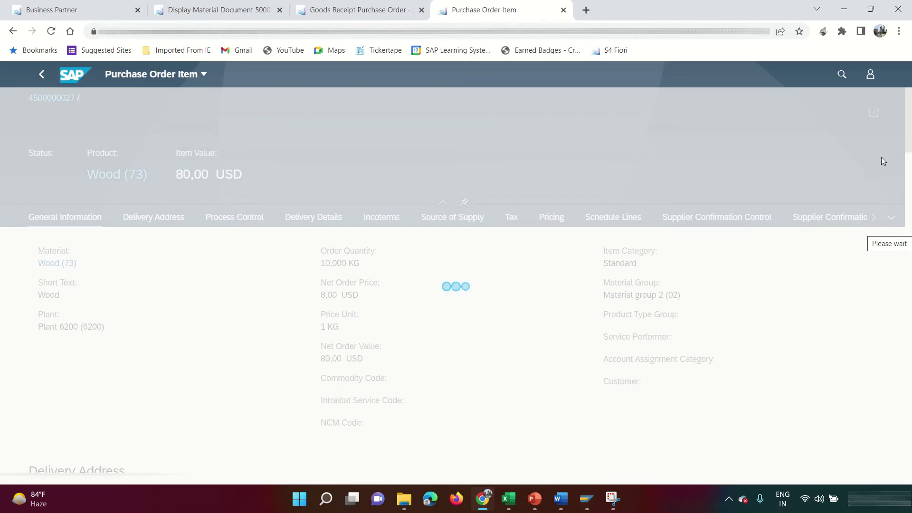
pyautogui.scroll(-15, 909, 146)
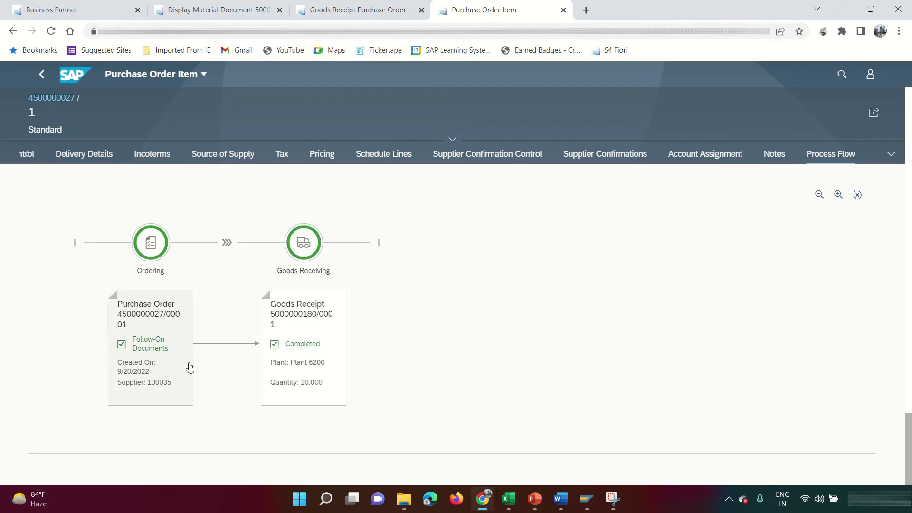
pyautogui.click(613, 500)
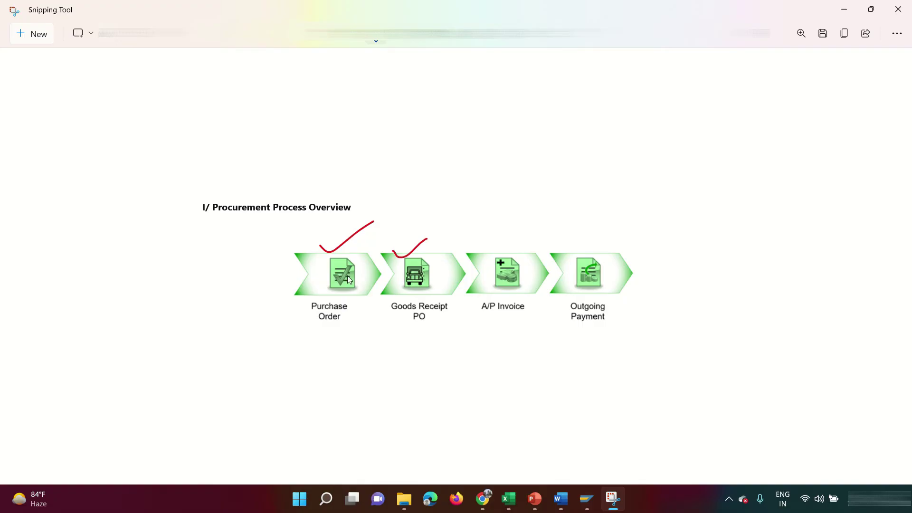
pyautogui.hotkey('alt', 'Tab')
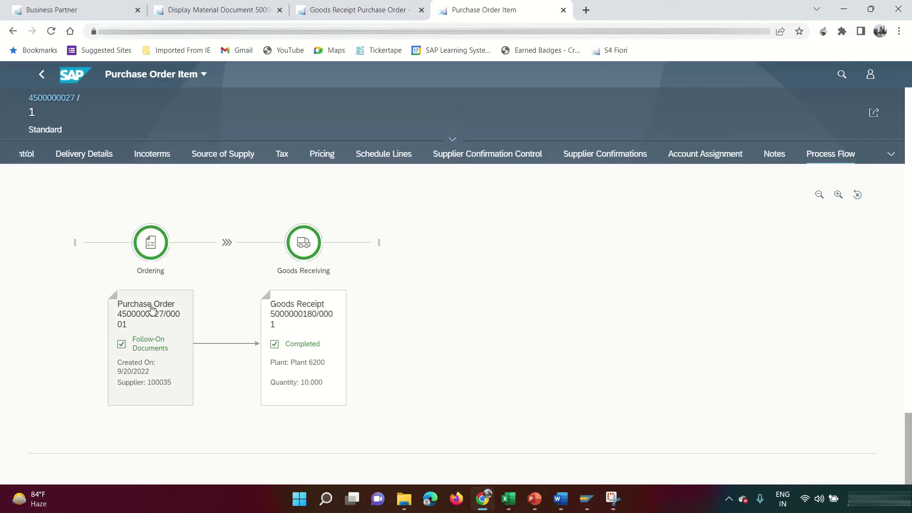
pyautogui.hotkey('alt', 'Tab')
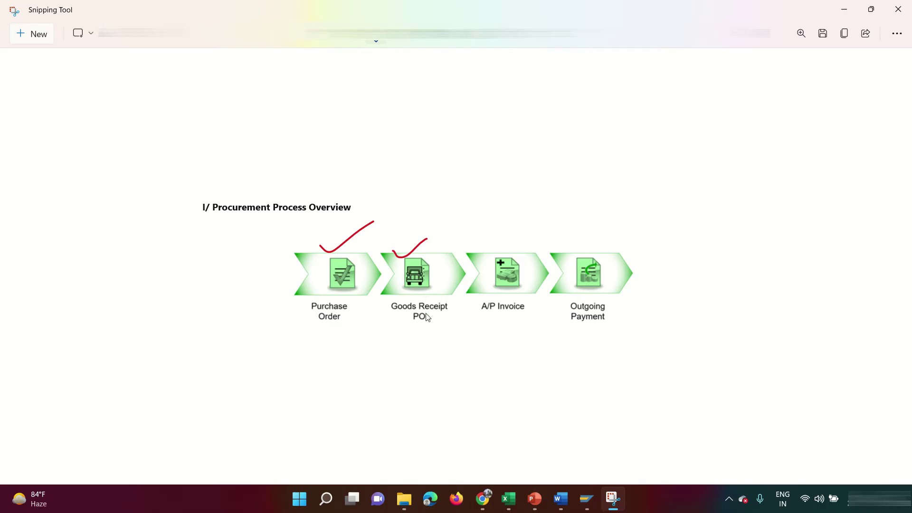
pyautogui.hotkey('alt', 'Tab')
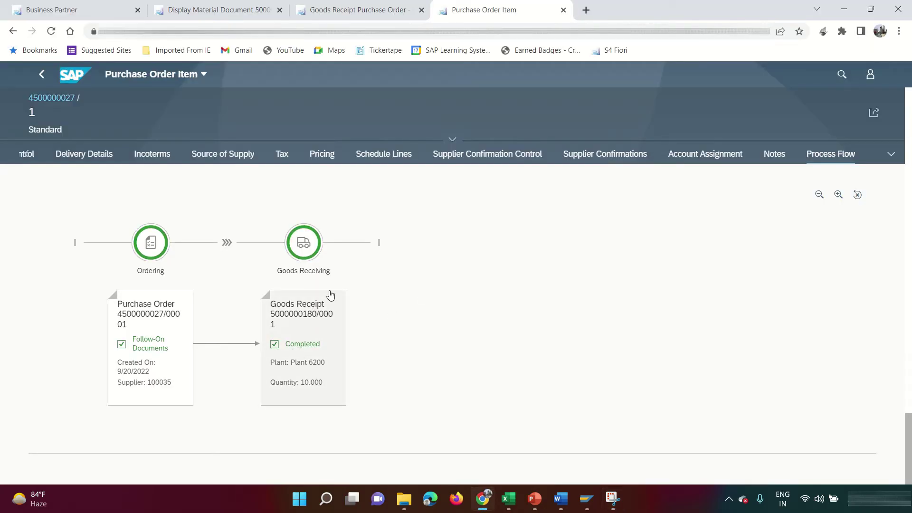
pyautogui.hotkey('alt', 'Tab')
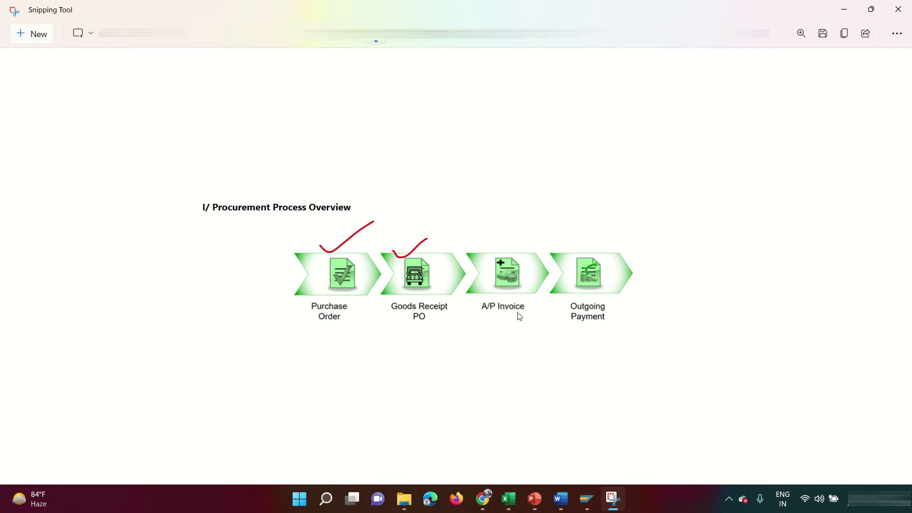
# Return to the process flow and load the S4 Fiori launchpad home in a new tab
pyautogui.hotkey('alt', 'Tab')
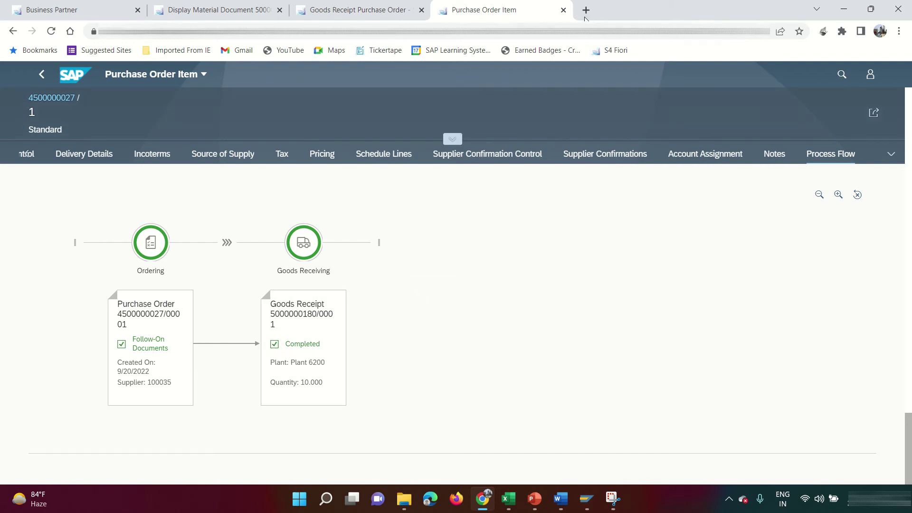
pyautogui.click(586, 12)
pyautogui.click(618, 50)
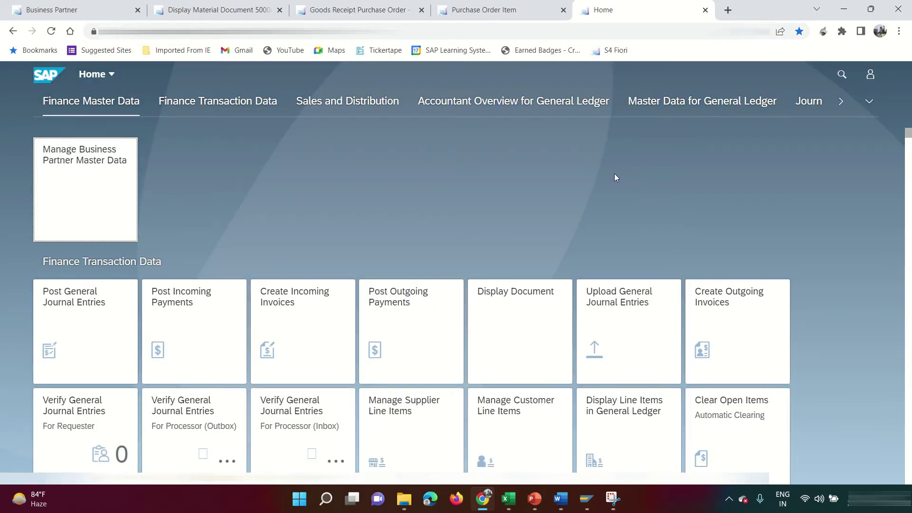
# Launch Create Supplier Invoice - Advanced via 'miro' and set the invoice date to 23.09.2022
pyautogui.click(841, 74)
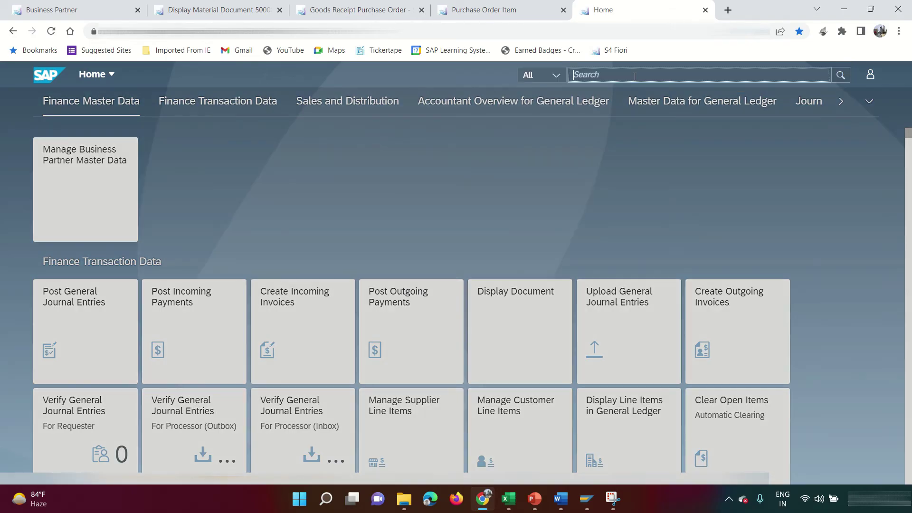
pyautogui.write('miro')
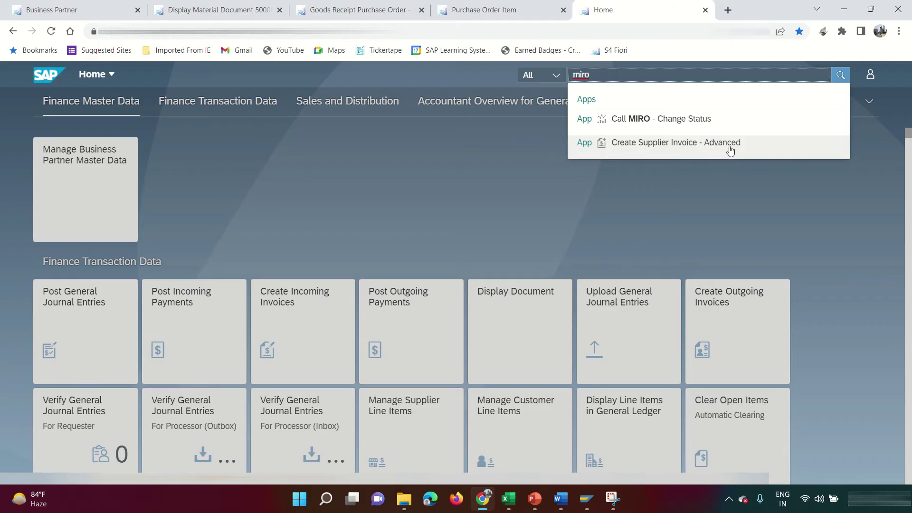
pyautogui.click(730, 150)
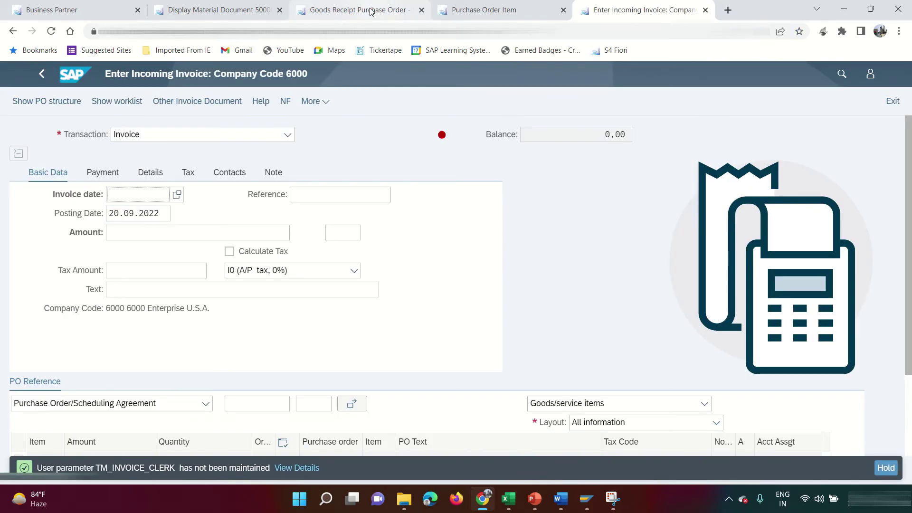
pyautogui.click(177, 195)
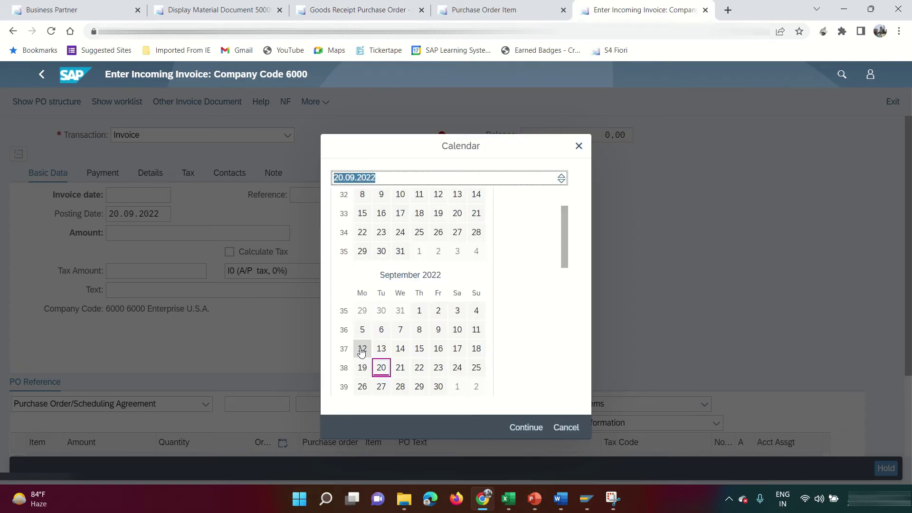
pyautogui.doubleClick(439, 368)
# Copy the purchase order number from the Purchase Order Item tab and return to invoice entry
pyautogui.scroll(-2, 422, 281)
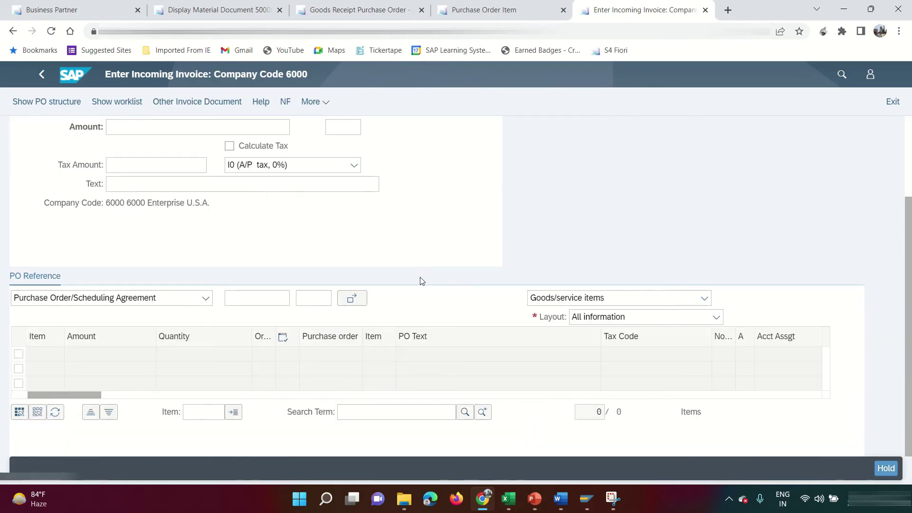
pyautogui.click(266, 297)
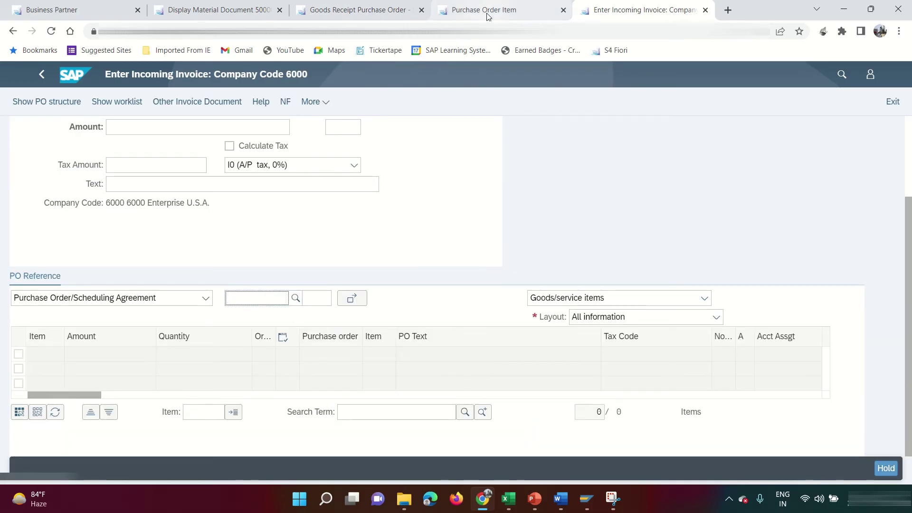
pyautogui.click(488, 14)
pyautogui.moveTo(28, 98); pyautogui.dragTo(75, 98)
pyautogui.hotkey('ctrl', 'c')
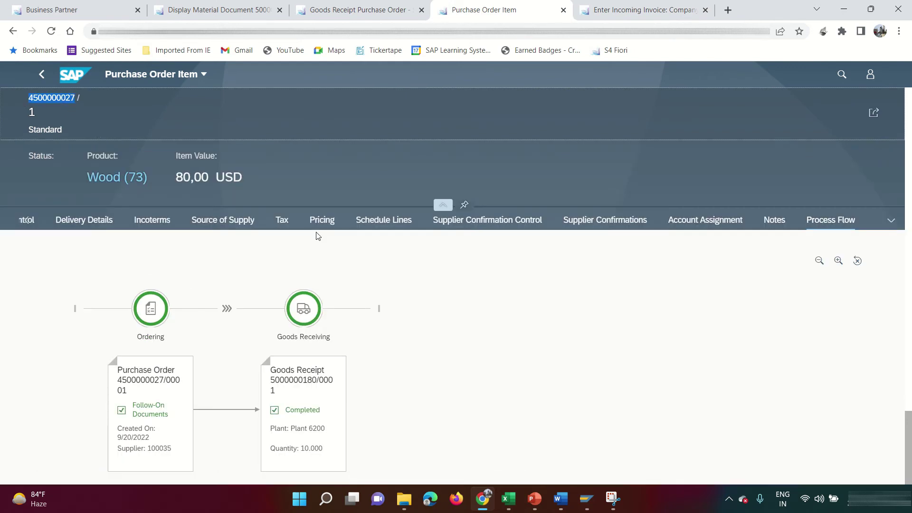
pyautogui.click(637, 13)
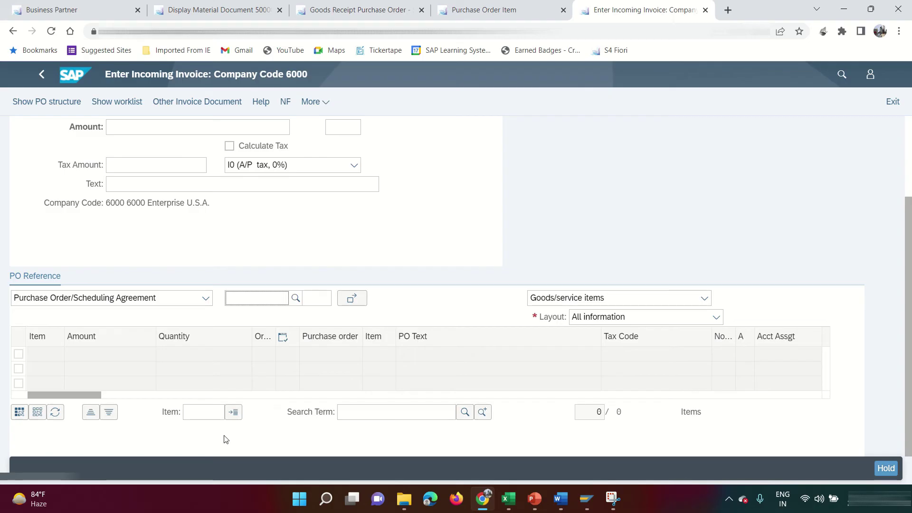
pyautogui.click(261, 301)
pyautogui.hotkey('ctrl', 'v')
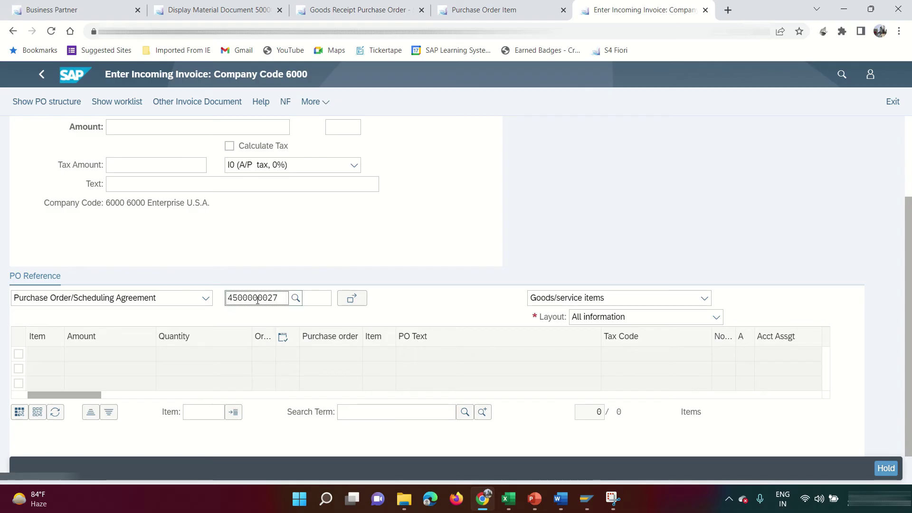
pyautogui.press('Return')
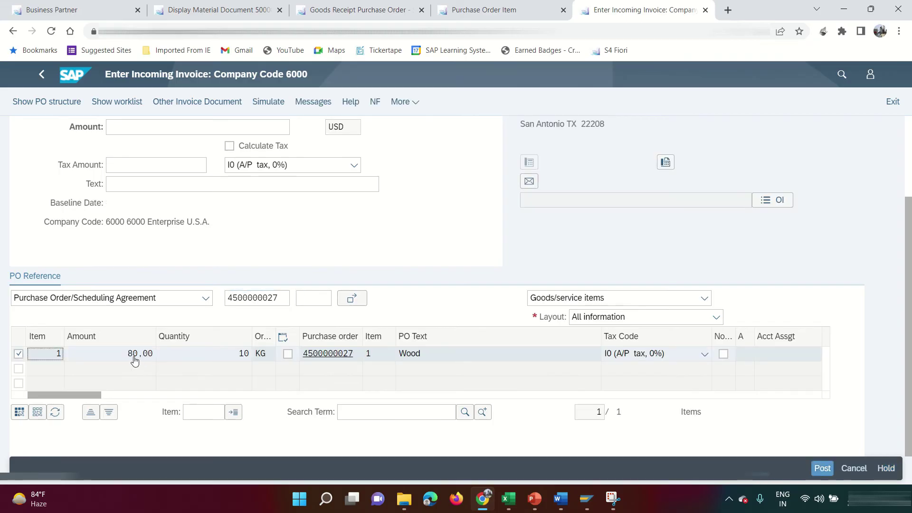
pyautogui.scroll(3, 143, 332)
pyautogui.click(144, 234)
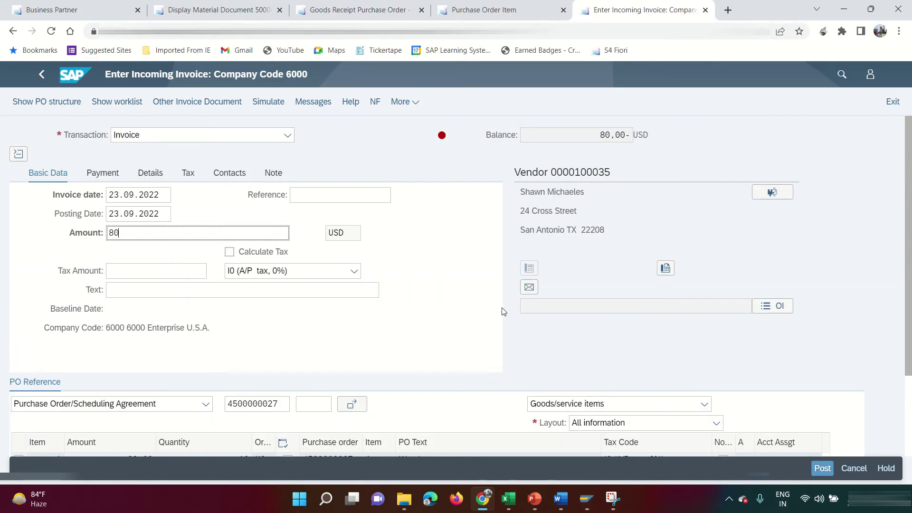
pyautogui.click(102, 176)
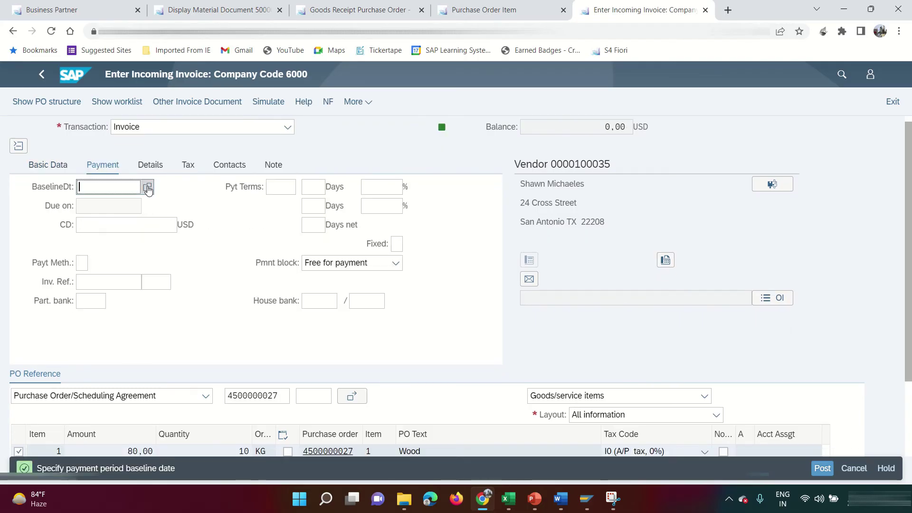
pyautogui.click(823, 468)
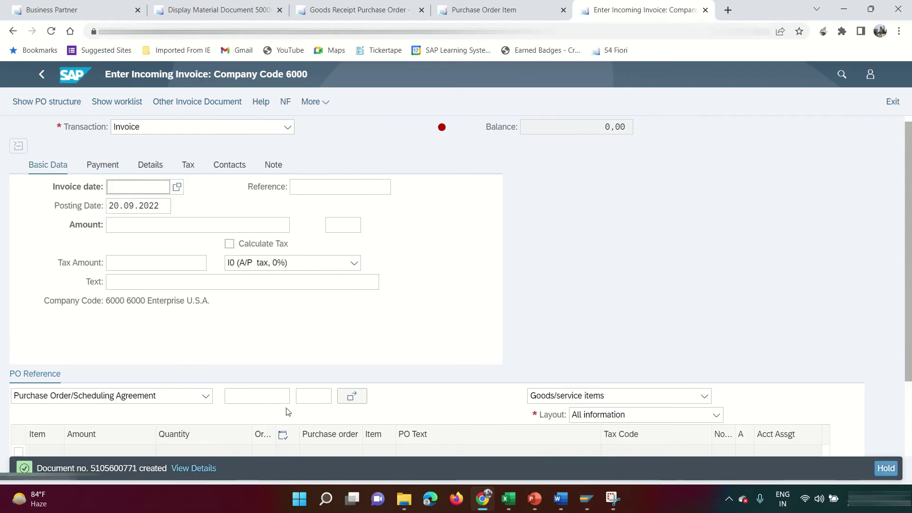
pyautogui.click(481, 15)
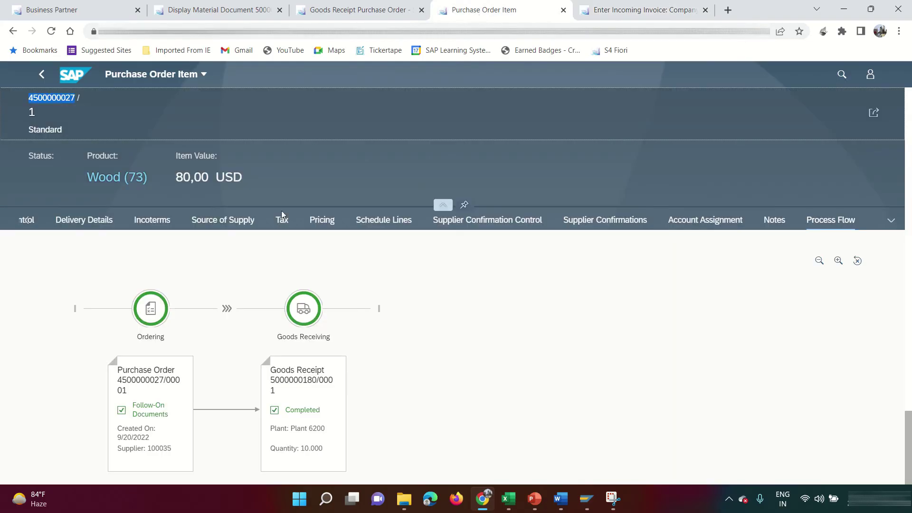
pyautogui.click(41, 76)
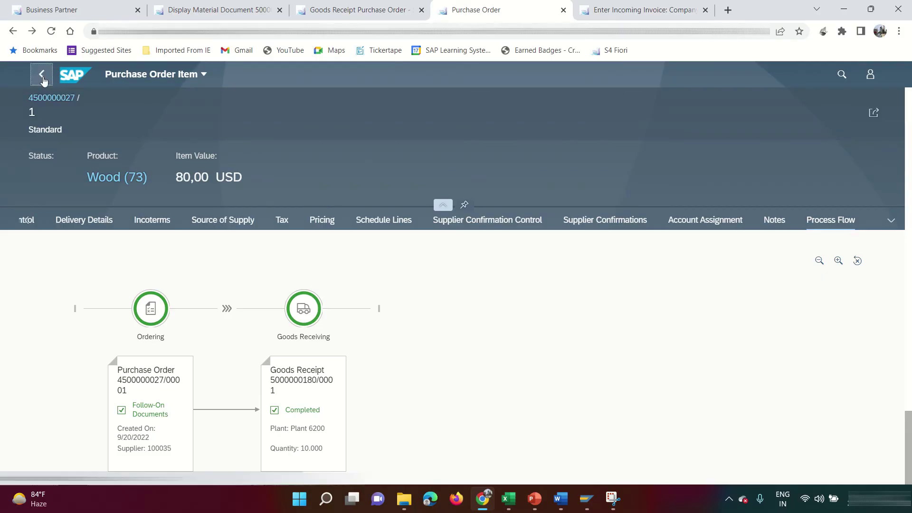
pyautogui.click(853, 239)
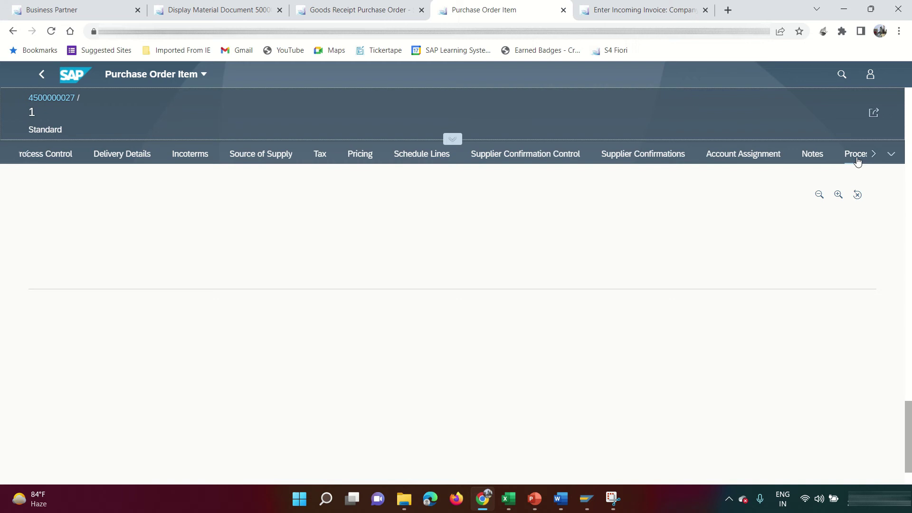
pyautogui.click(856, 155)
pyautogui.scroll(-2, 318, 352)
pyautogui.scroll(1, 318, 352)
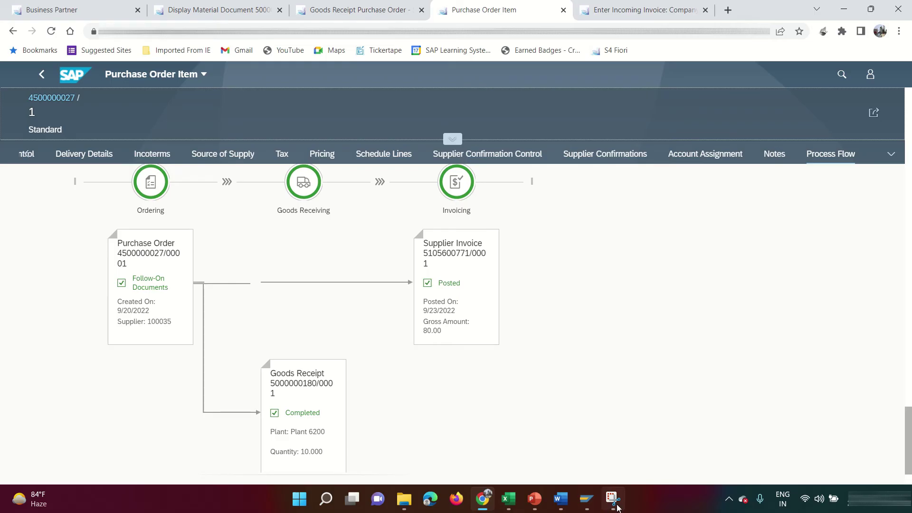
pyautogui.click(614, 500)
pyautogui.moveTo(494, 246); pyautogui.dragTo(531, 242)
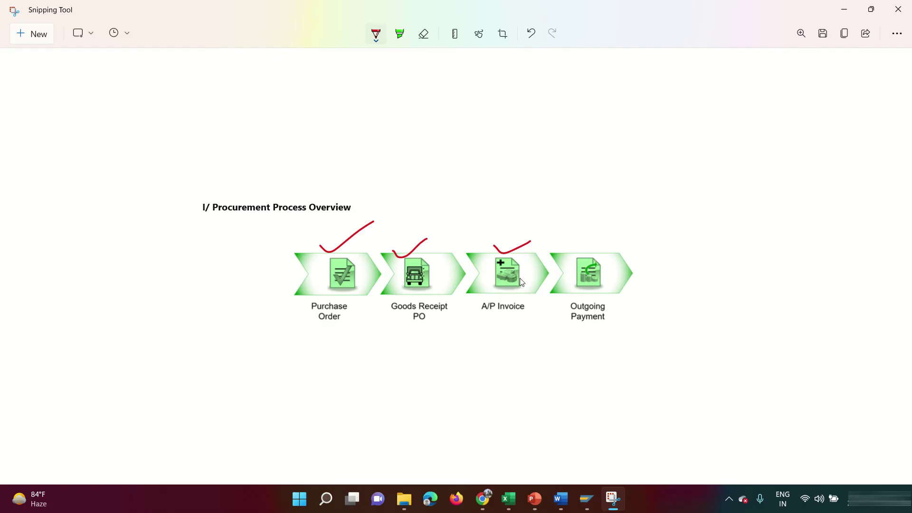
pyautogui.hotkey('alt', 'Tab')
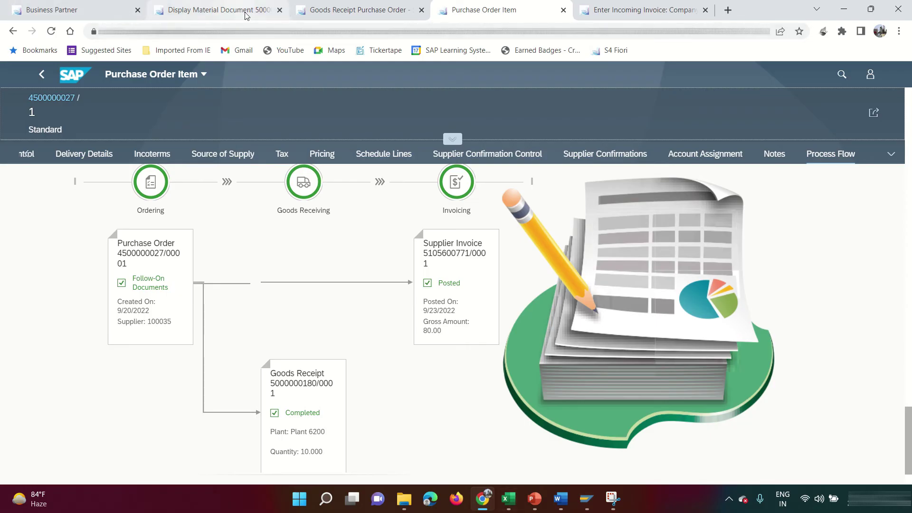
pyautogui.click(332, 13)
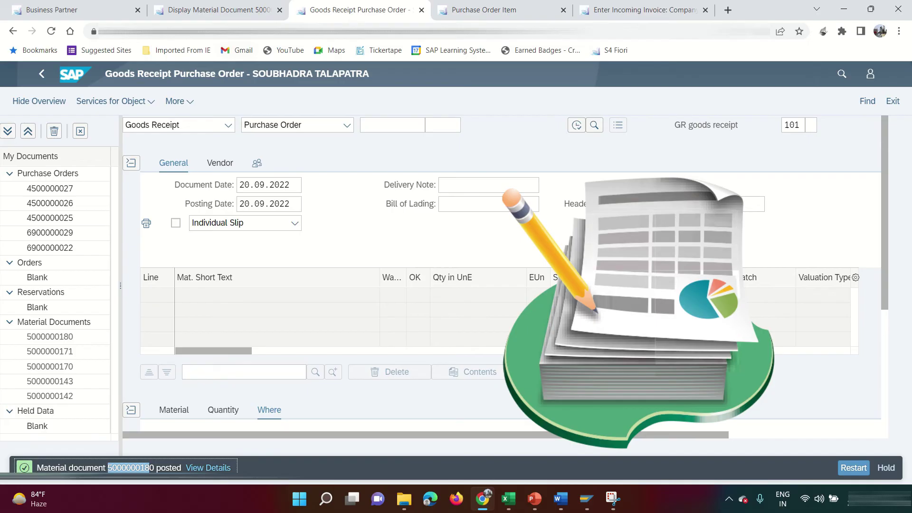
pyautogui.click(228, 19)
pyautogui.click(44, 78)
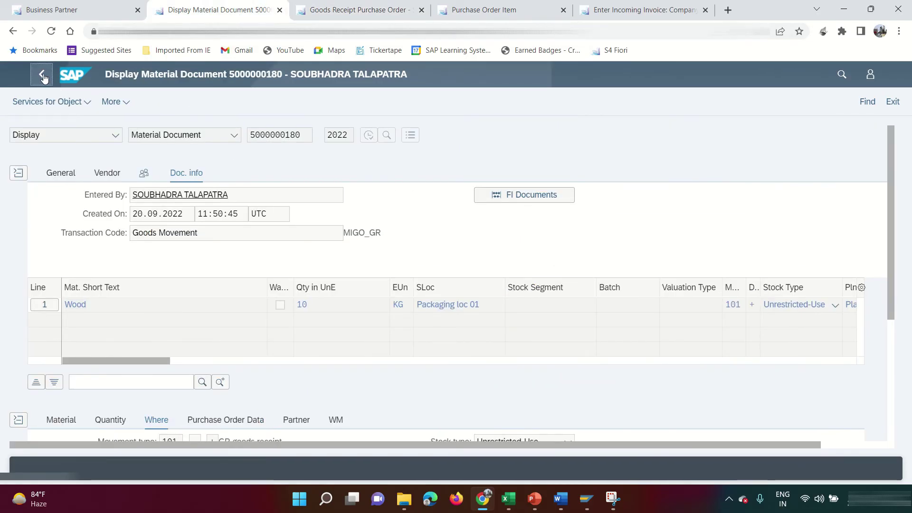
pyautogui.click(236, 109)
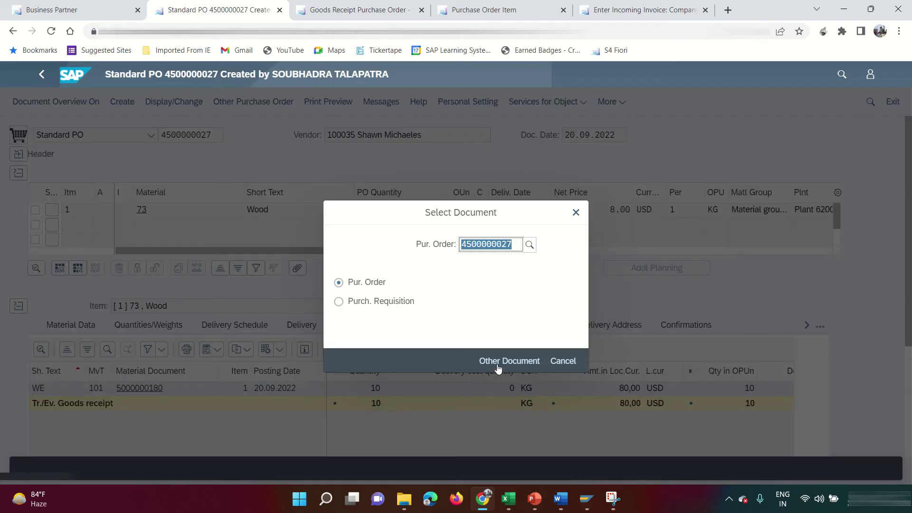
pyautogui.click(497, 362)
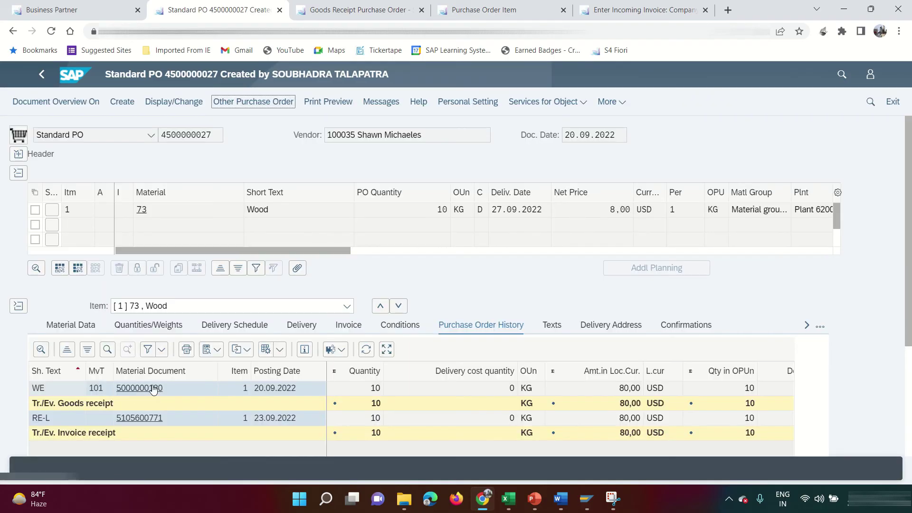
pyautogui.scroll(-3, 138, 423)
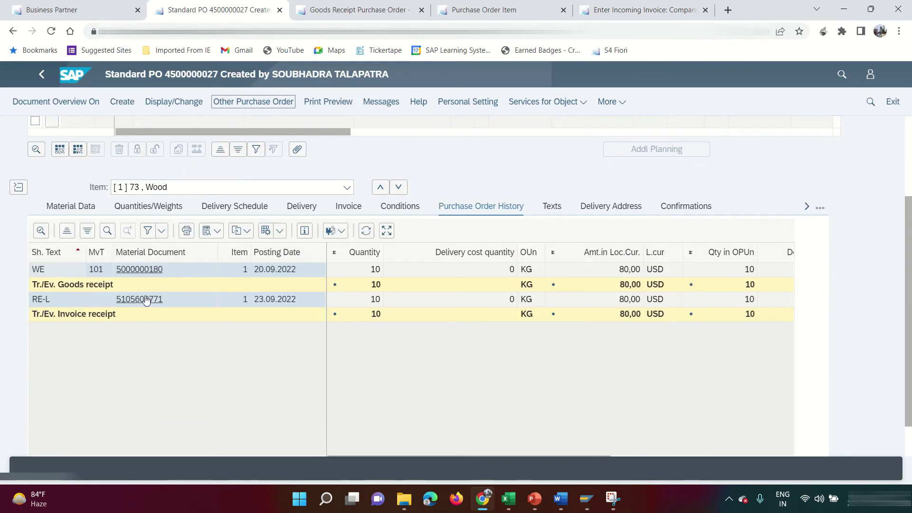
pyautogui.click(140, 302)
pyautogui.click(152, 104)
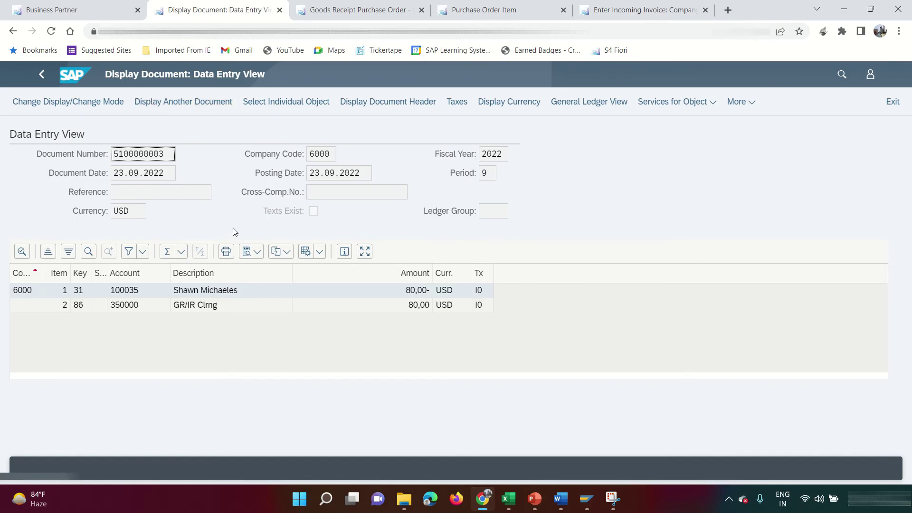
pyautogui.click(215, 307)
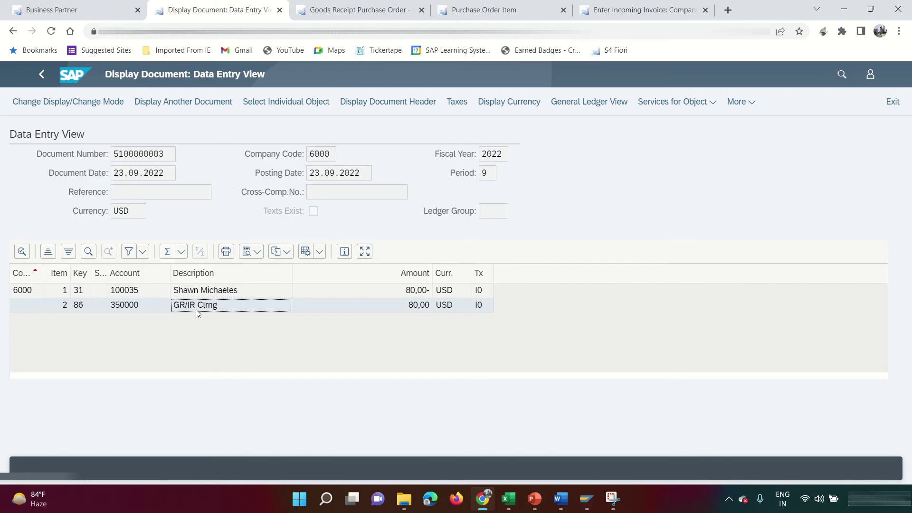
pyautogui.click(226, 295)
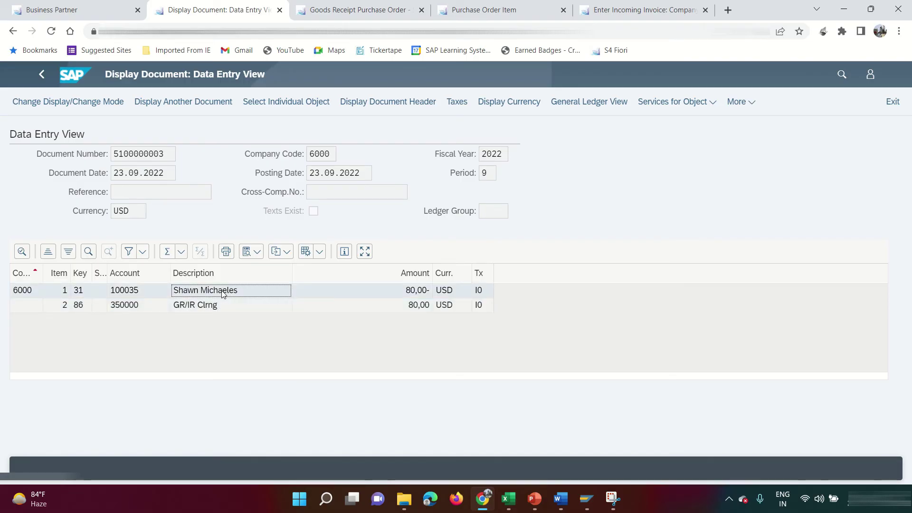
# On Sheet4, review goods receipt RM Stock debit, GR/IR credit, and invoice GR/IR debit
pyautogui.click(508, 499)
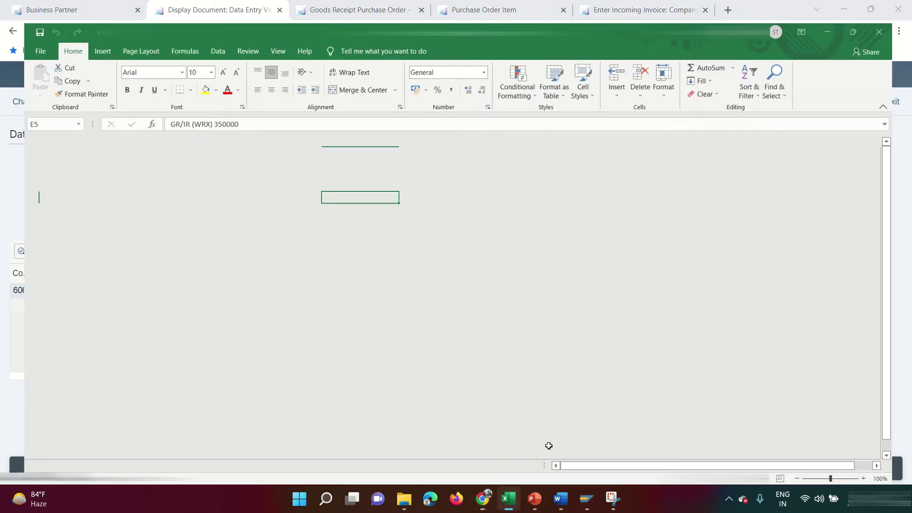
pyautogui.click(329, 240)
pyautogui.click(118, 183)
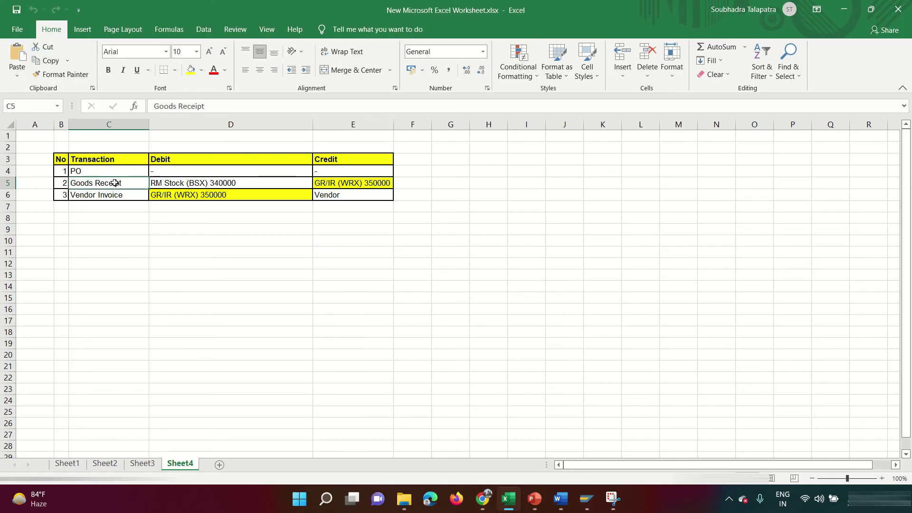
pyautogui.click(177, 185)
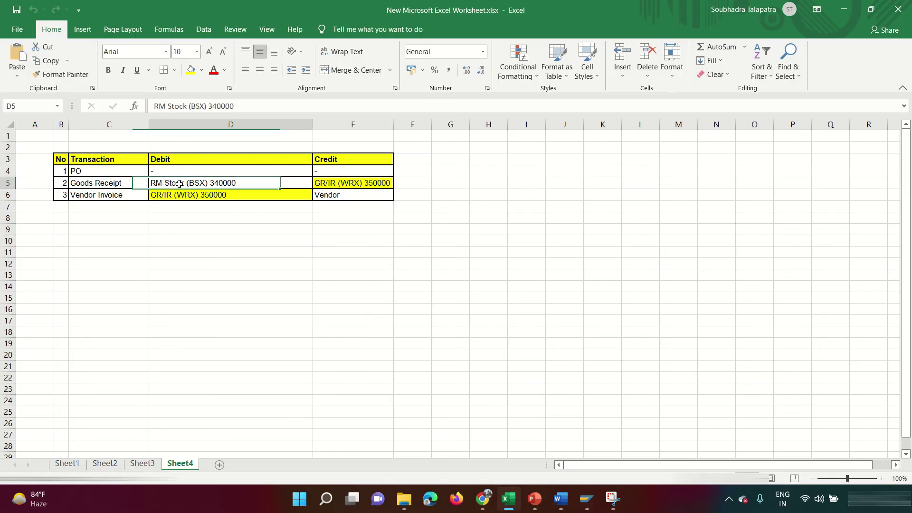
pyautogui.click(335, 183)
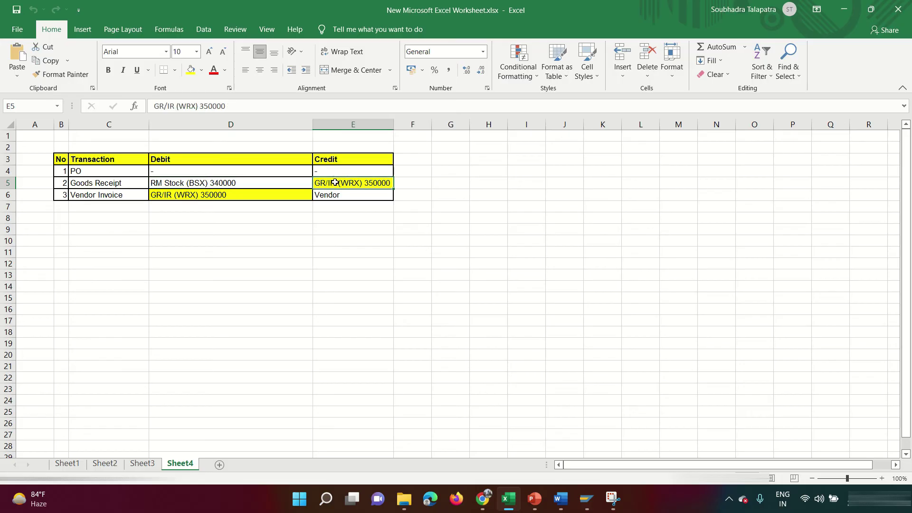
pyautogui.click(109, 196)
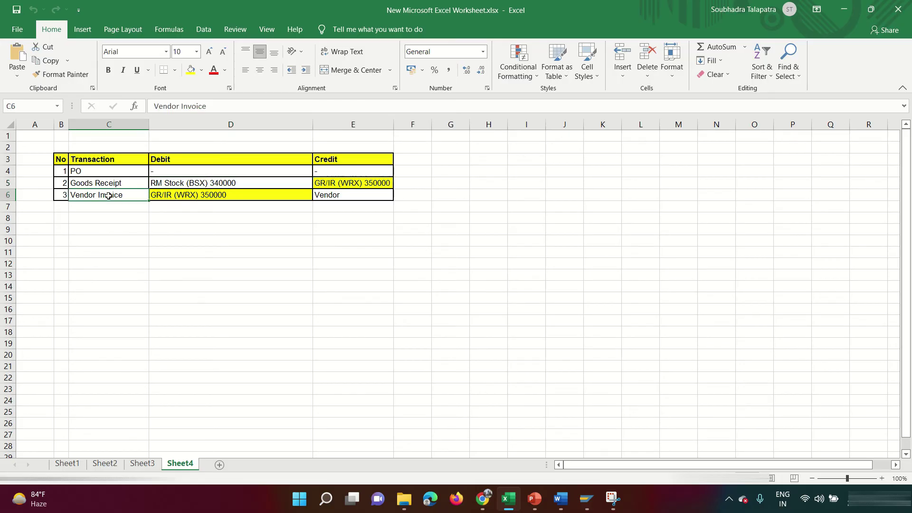
pyautogui.click(188, 198)
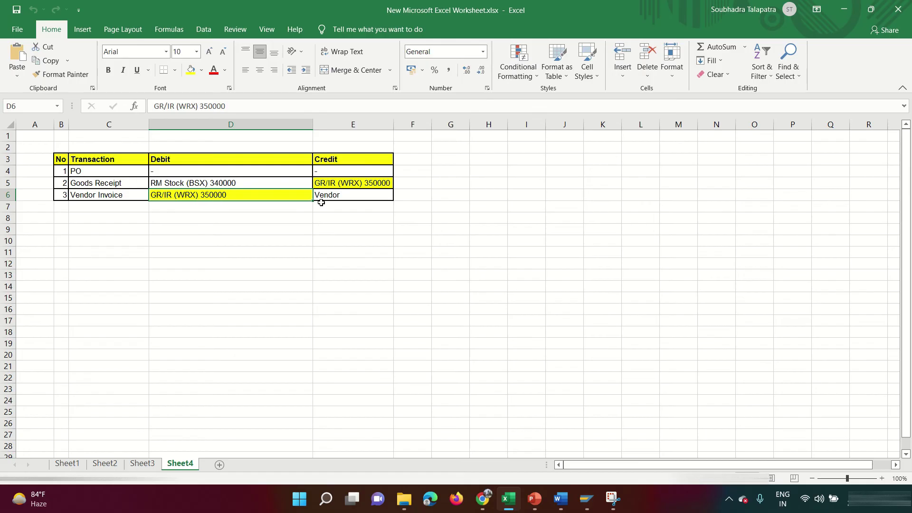
# Compare the vendor credit and RM Stock debit with the GR/IR entries in E5 and D6
pyautogui.click(346, 196)
pyautogui.click(350, 182)
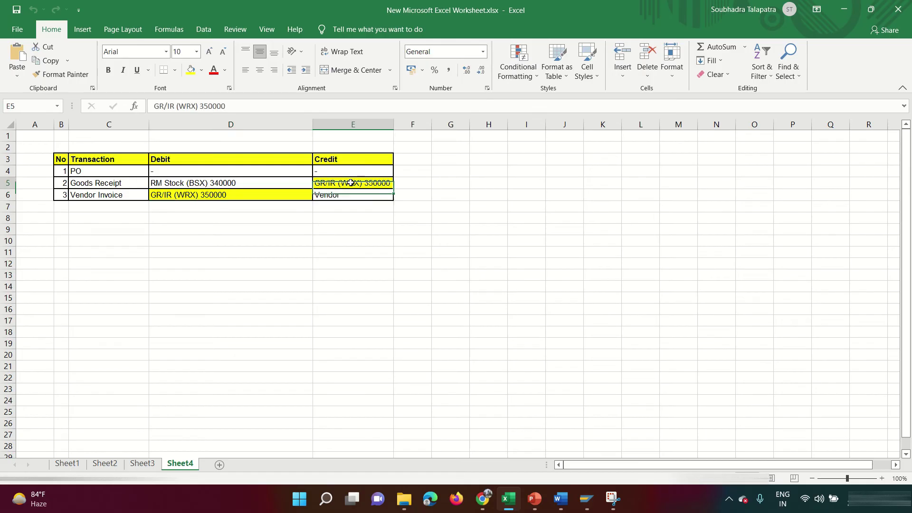
pyautogui.click(223, 196)
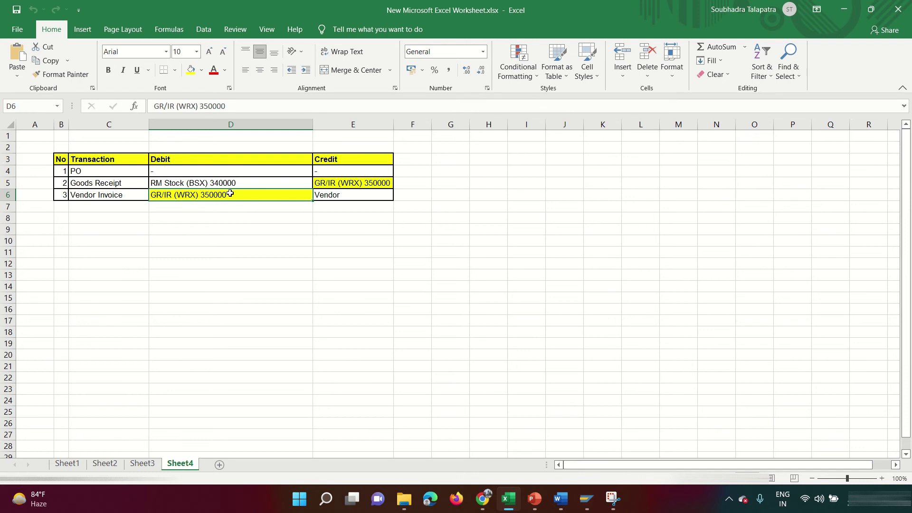
pyautogui.click(228, 183)
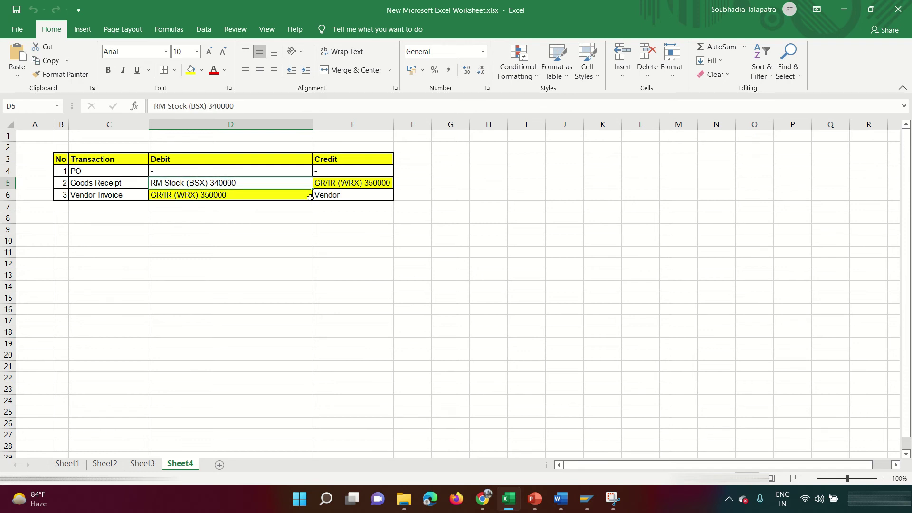
pyautogui.click(342, 196)
pyautogui.click(333, 185)
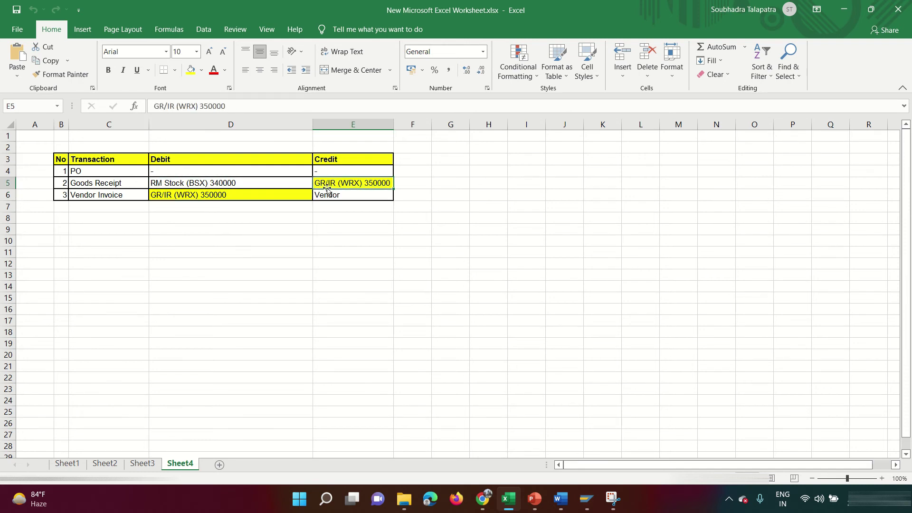
pyautogui.click(293, 196)
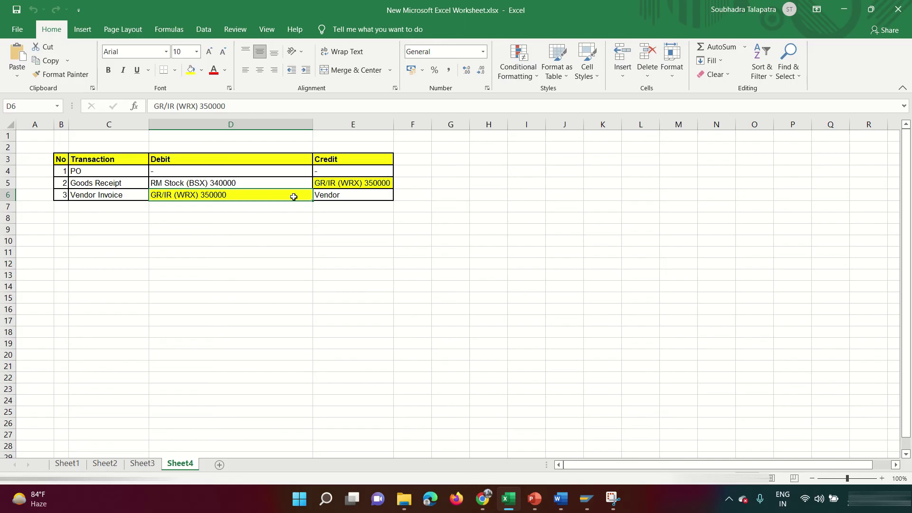
# Mark goods receipt cells C5:E5 and invoice cells D6:E6, contrasting GR/IR credit E5 with debit D6
pyautogui.click(8, 183)
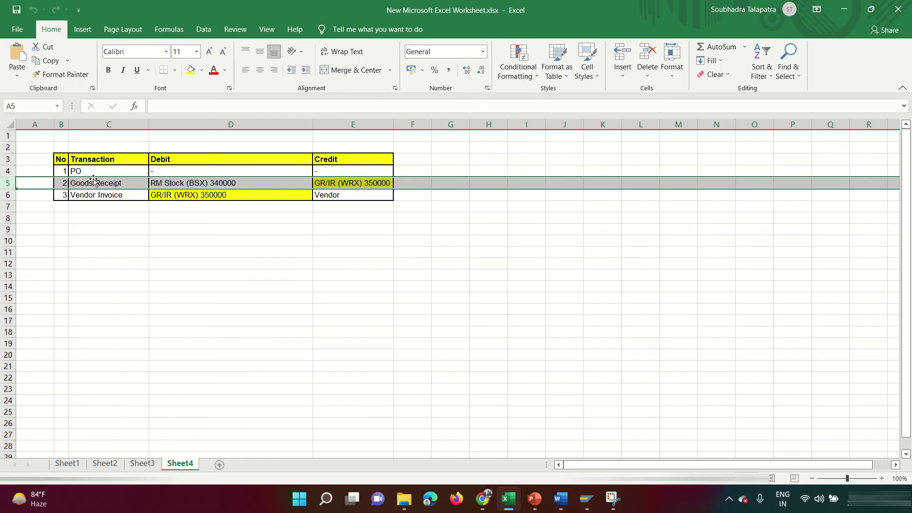
pyautogui.moveTo(126, 183); pyautogui.dragTo(345, 190)
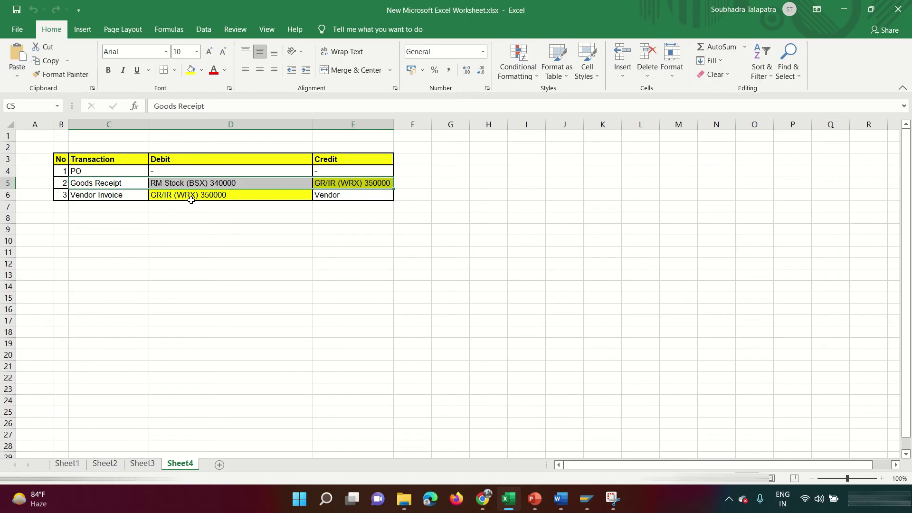
pyautogui.moveTo(191, 199); pyautogui.dragTo(327, 192)
pyautogui.click(333, 183)
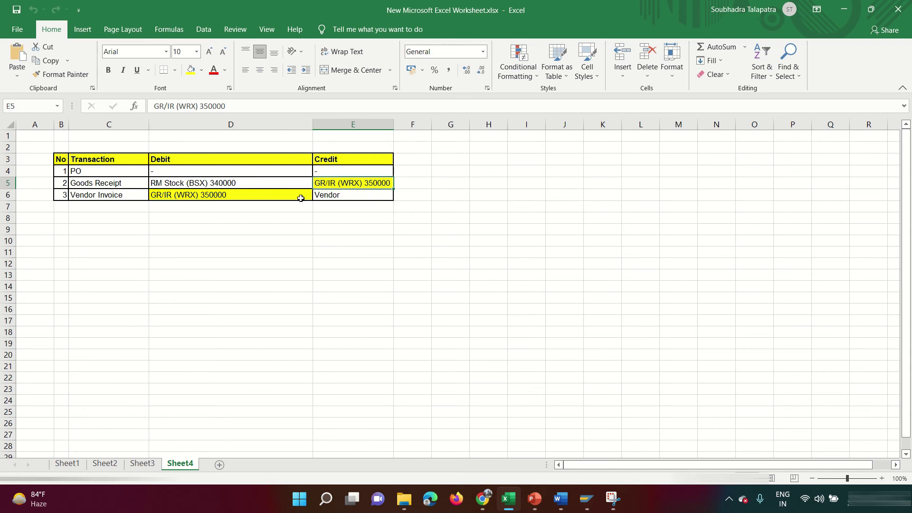
pyautogui.click(285, 197)
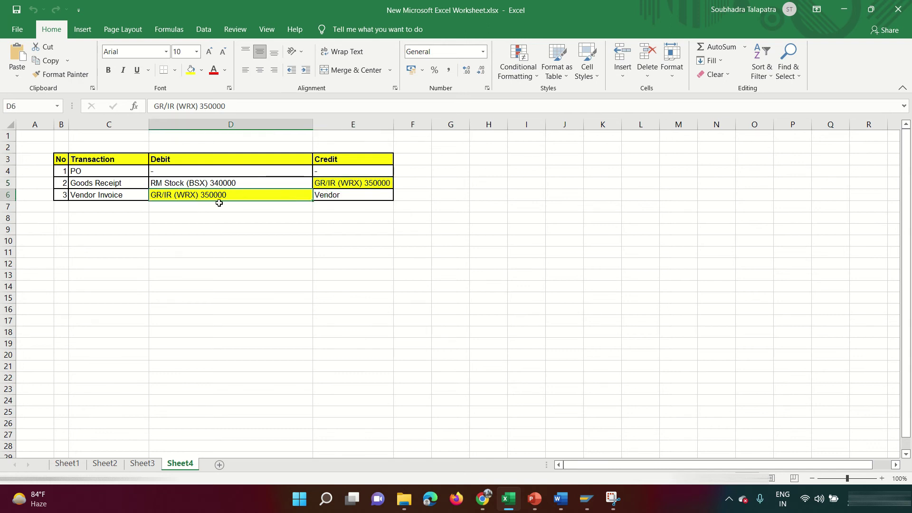
pyautogui.click(333, 182)
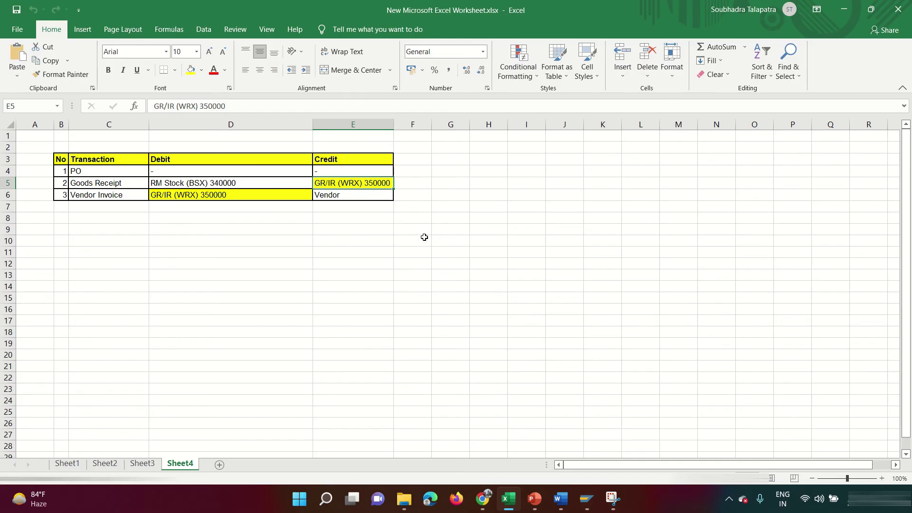
pyautogui.hotkey('alt', 'Tab')
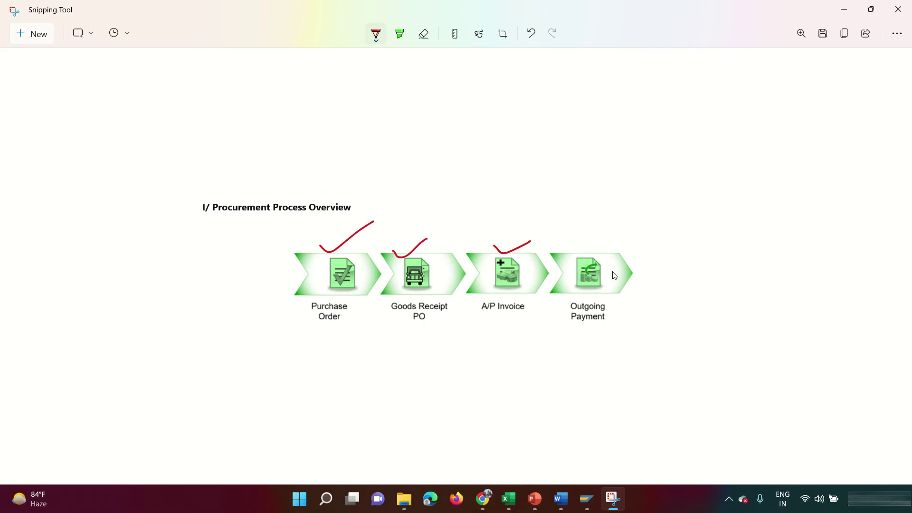
# Draw a red circle around the Outgoing Payment arrow on the procurement diagram
pyautogui.moveTo(606, 241)
pyautogui.mouseDown()
pyautogui.moveTo(553, 276)
pyautogui.moveTo(591, 330)
pyautogui.moveTo(636, 297)
pyautogui.moveTo(628, 261)
pyautogui.mouseUp()
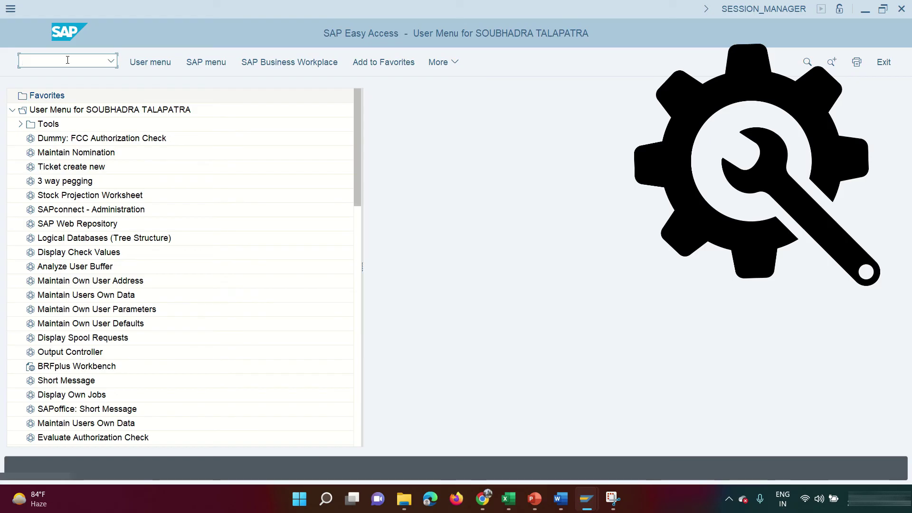
# In SPRO's Reference IMG, run Group Together Valuation Areas under Account Determination Without Wizard
pyautogui.press('Return')
pyautogui.press('F5')
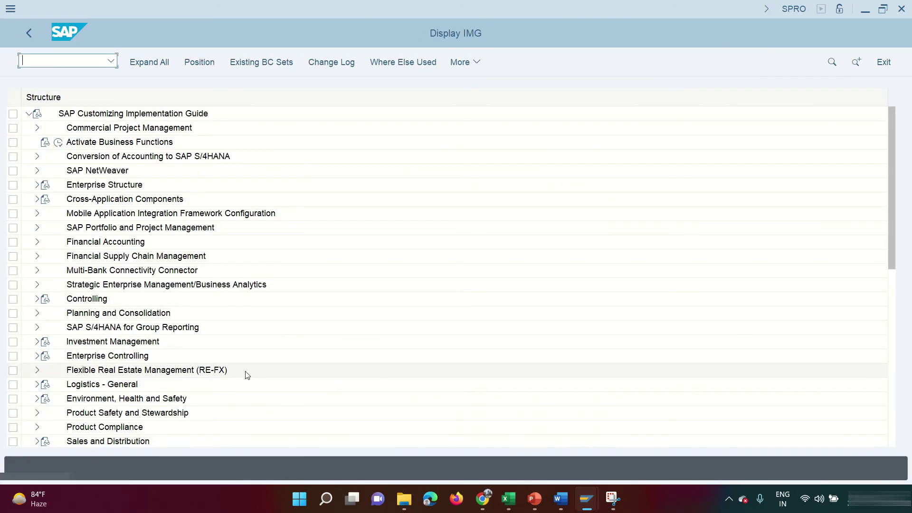
pyautogui.scroll(-1, 247, 375)
pyautogui.click(37, 411)
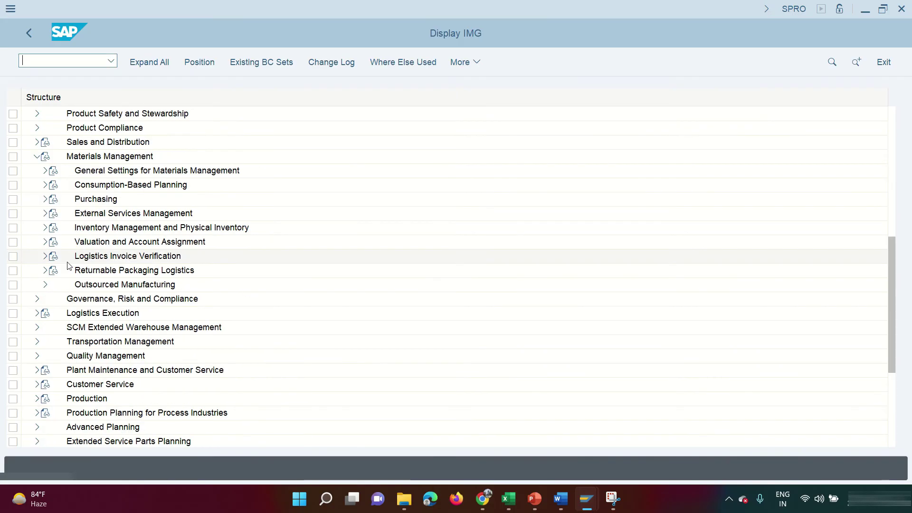
pyautogui.click(90, 246)
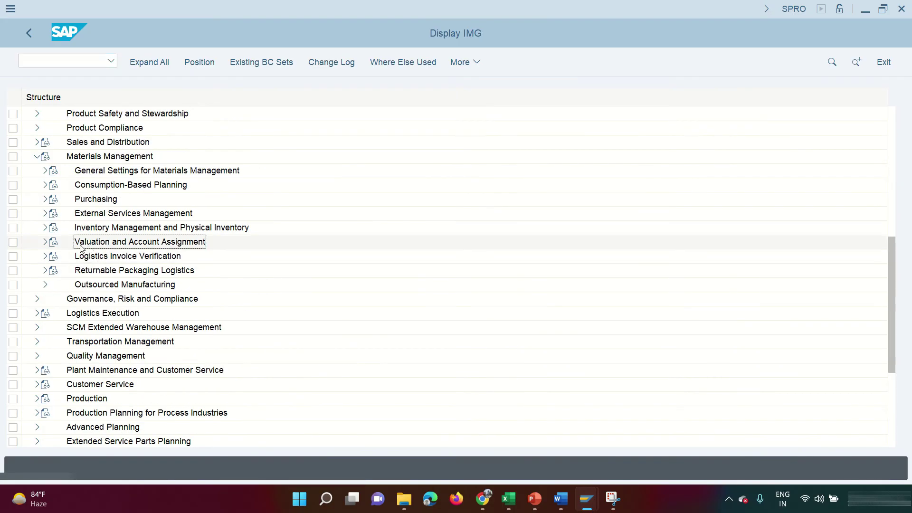
pyautogui.click(45, 242)
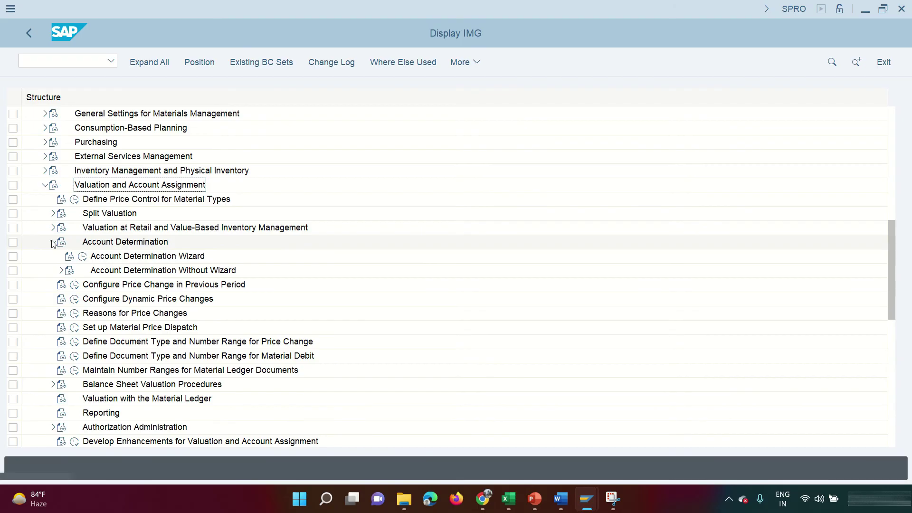
pyautogui.click(61, 270)
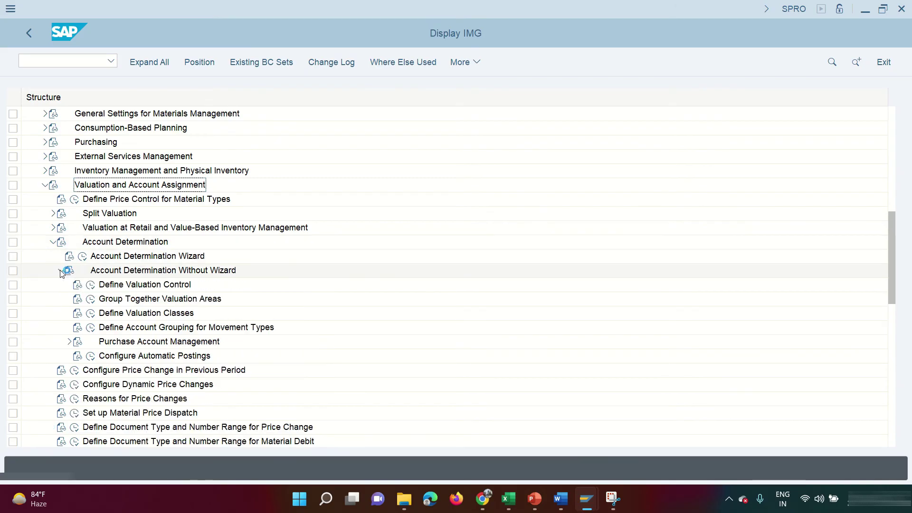
pyautogui.click(91, 301)
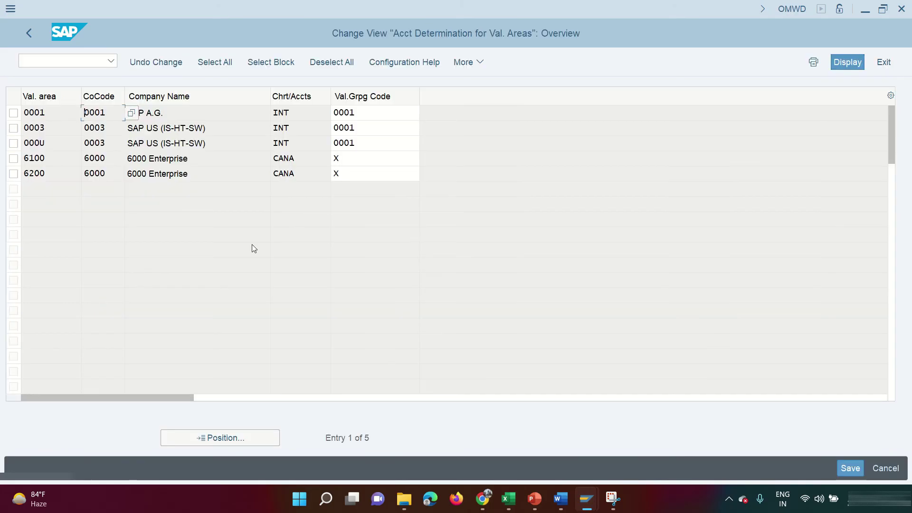
# Confirm valuation areas 6100 and 6200 belong to company code 6000 with grouping code X
pyautogui.doubleClick(48, 158)
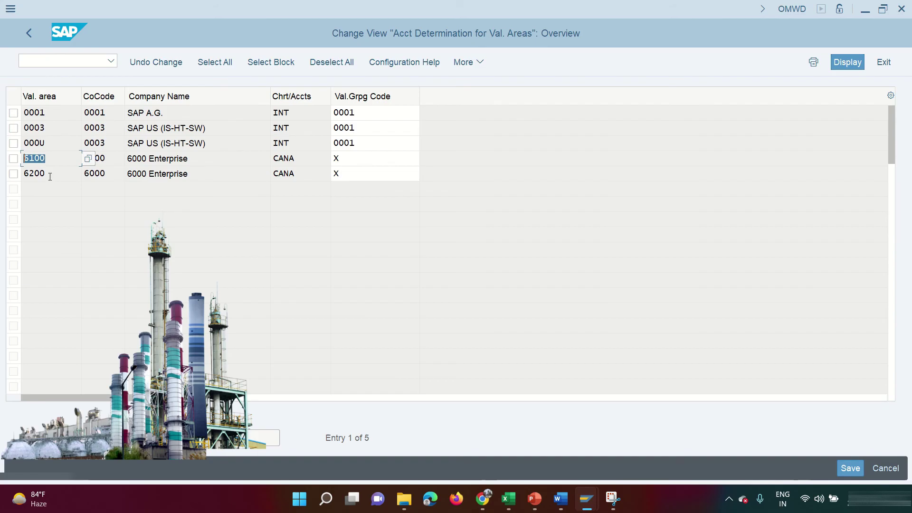
pyautogui.doubleClick(50, 174)
pyautogui.press('Up')
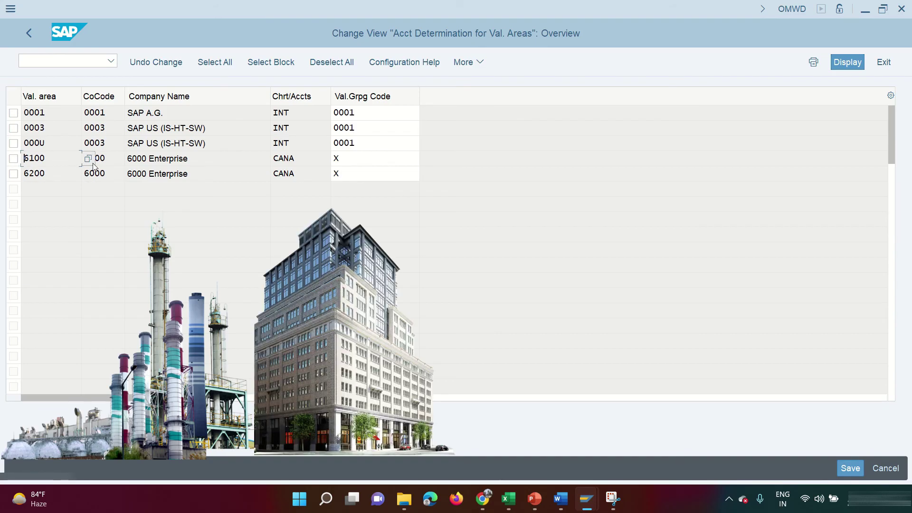
pyautogui.doubleClick(82, 155)
pyautogui.doubleClick(115, 174)
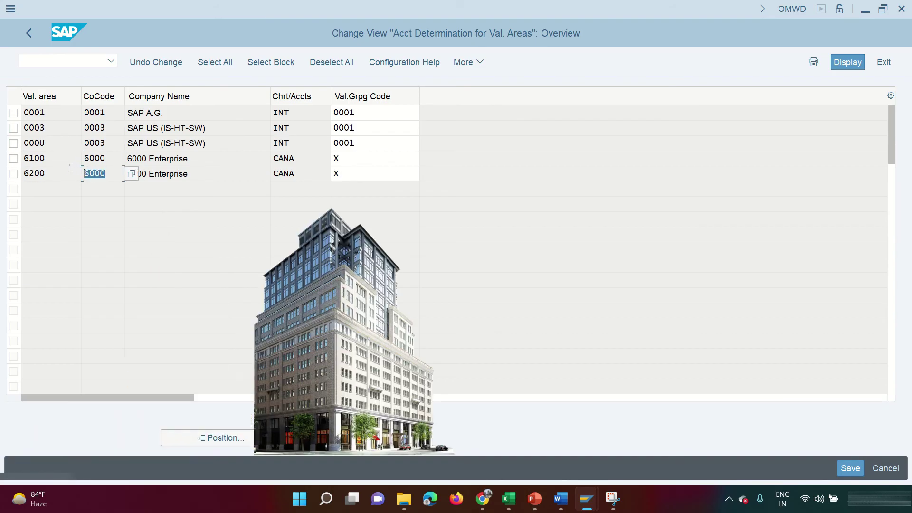
pyautogui.doubleClick(358, 165)
pyautogui.doubleClick(338, 174)
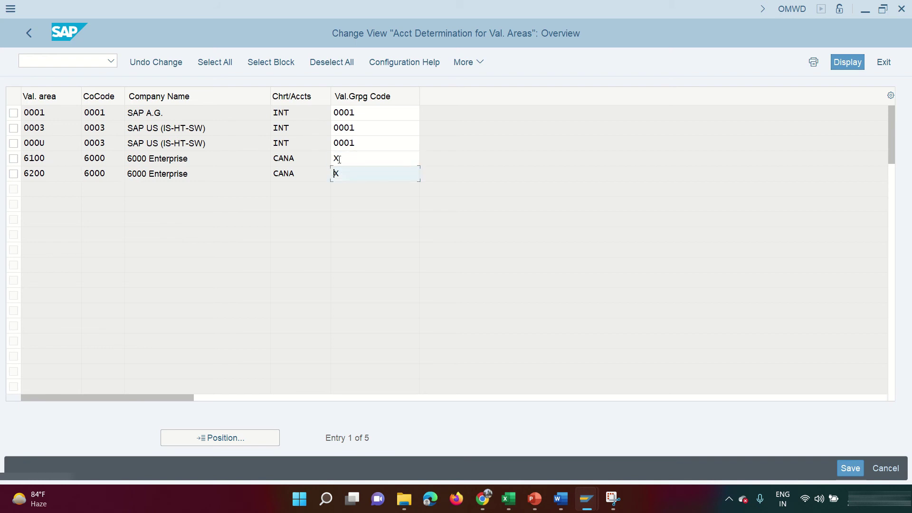
pyautogui.doubleClick(332, 173)
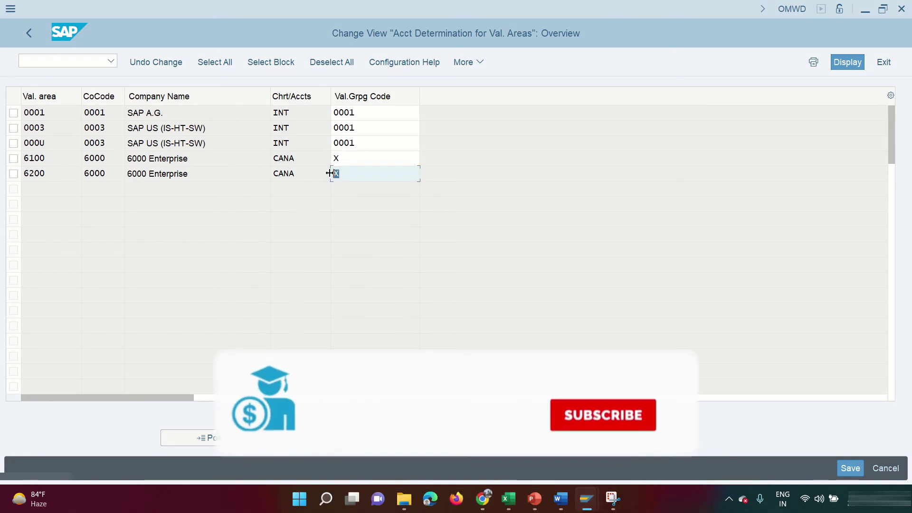
# Run transaction /omwd from the command field
pyautogui.click(55, 63)
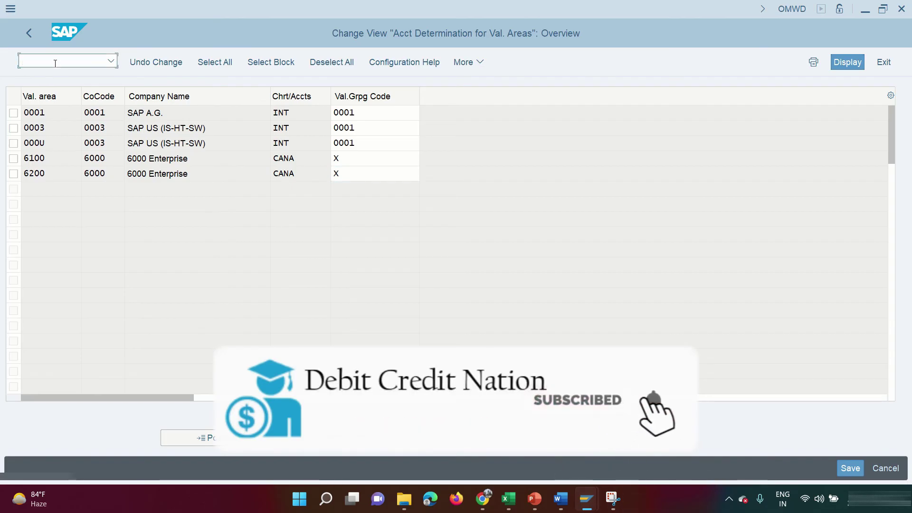
pyautogui.write('/om')
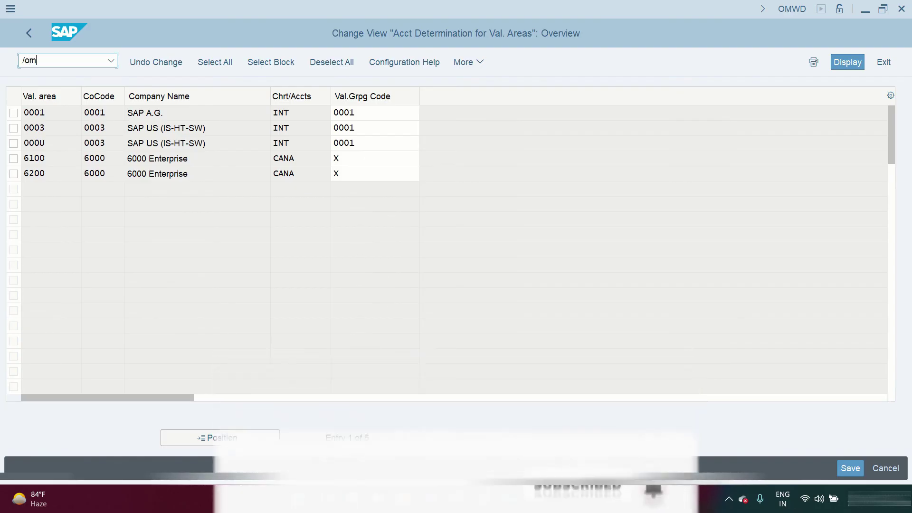
pyautogui.write('wd')
pyautogui.press('Return')
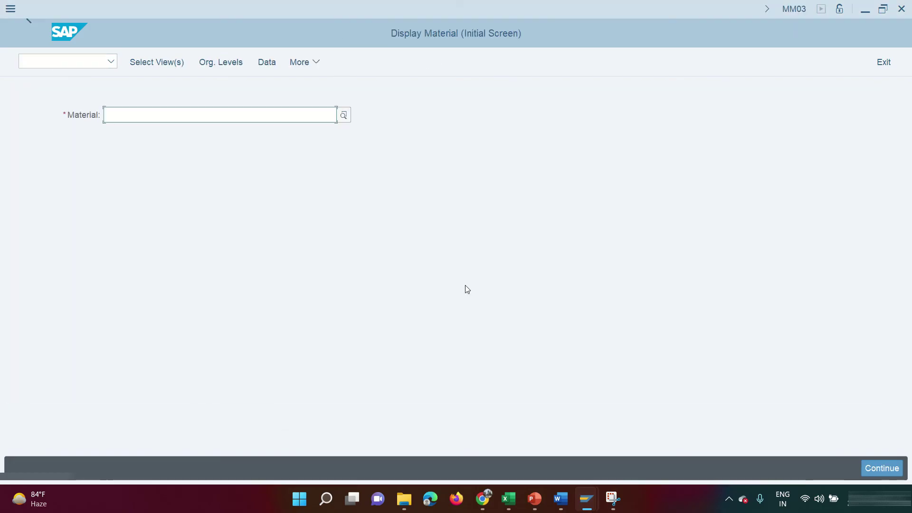
# Display the Accounting 1 view of material 73 for plant 6200 in MM03
pyautogui.click(143, 114)
pyautogui.write('73')
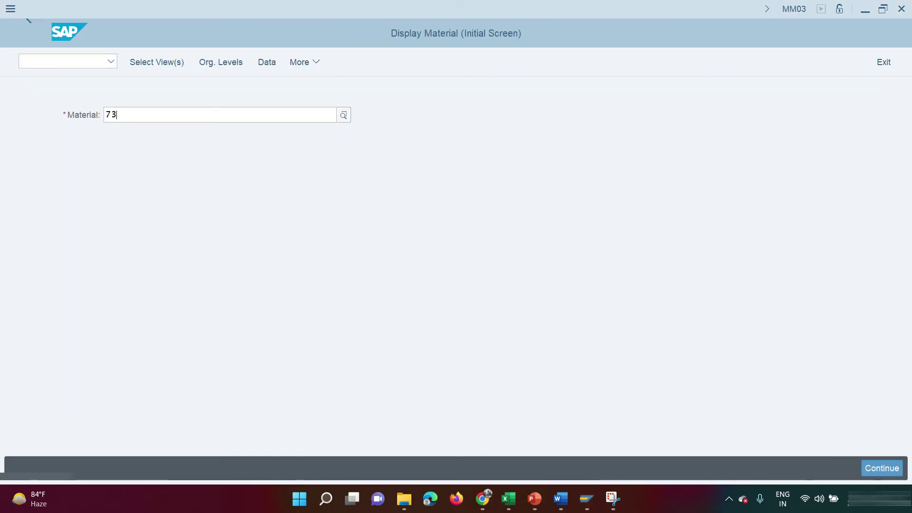
pyautogui.press('Return')
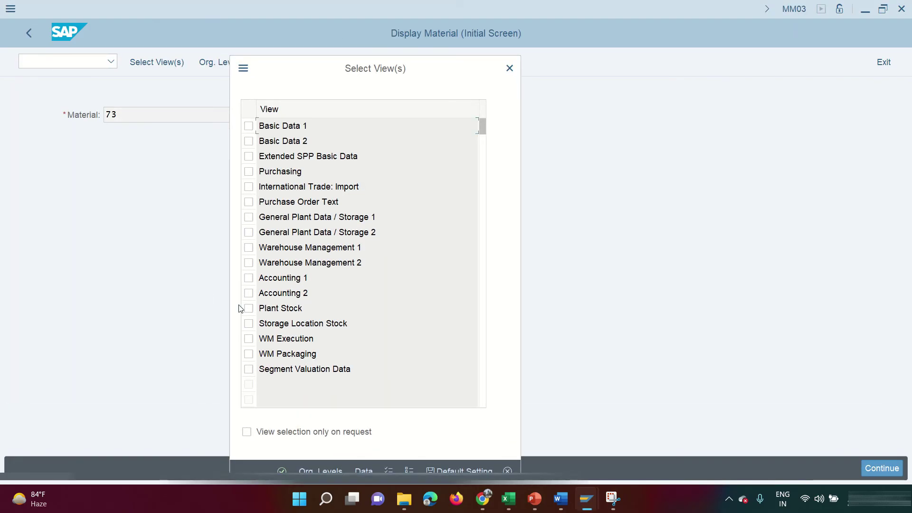
pyautogui.click(248, 278)
pyautogui.press('Return')
pyautogui.write('6')
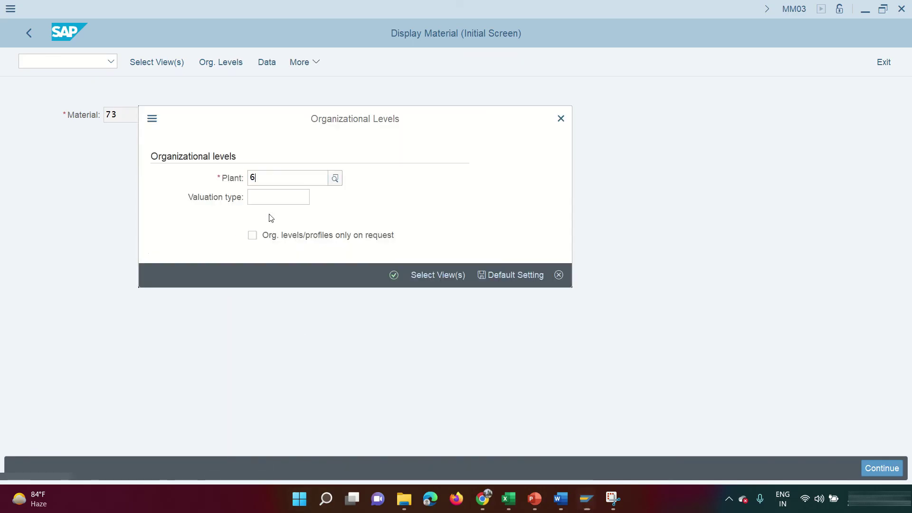
pyautogui.write('200')
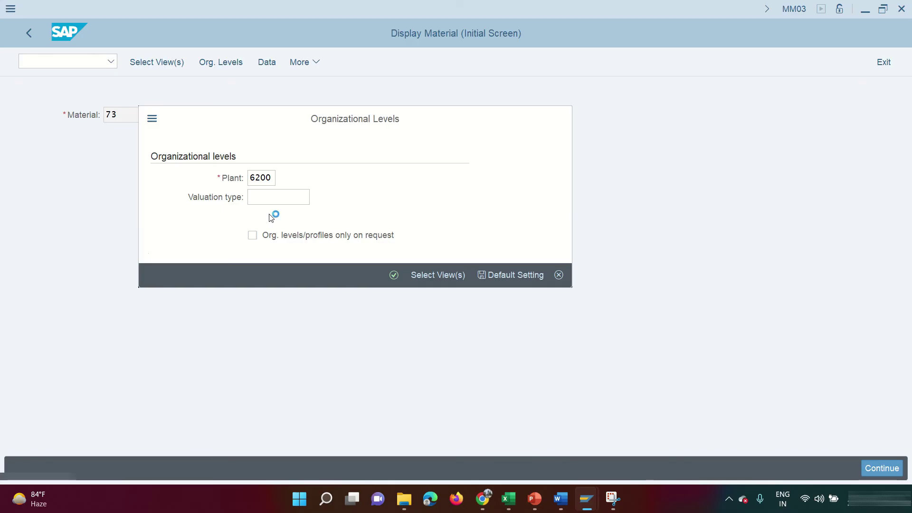
pyautogui.press('Return')
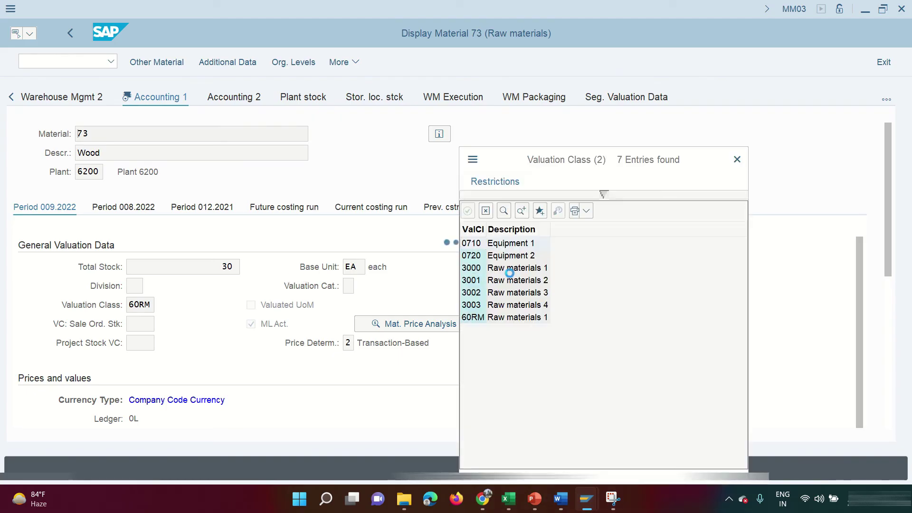
# Confirm valuation class 60RM in the list, then enter the /oobyc command
pyautogui.click(485, 320)
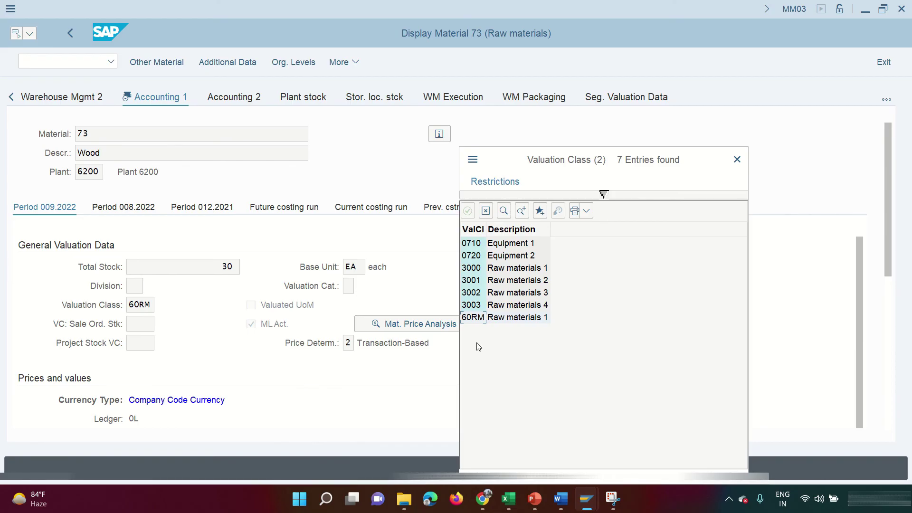
pyautogui.click(737, 159)
pyautogui.click(52, 64)
pyautogui.write('/oob')
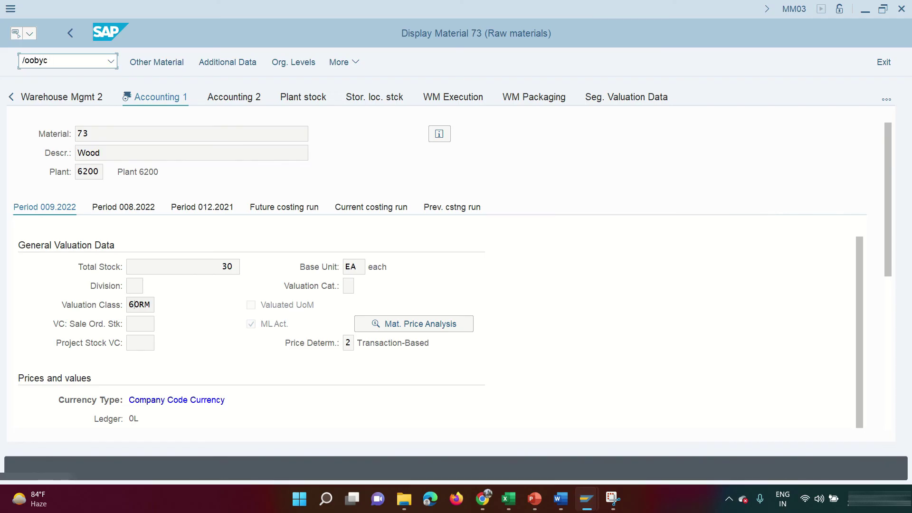
pyautogui.write('yc')
# Run OBYC and review the RM Stock (BSX) 340000 debit in Excel cell D5
pyautogui.press('Return')
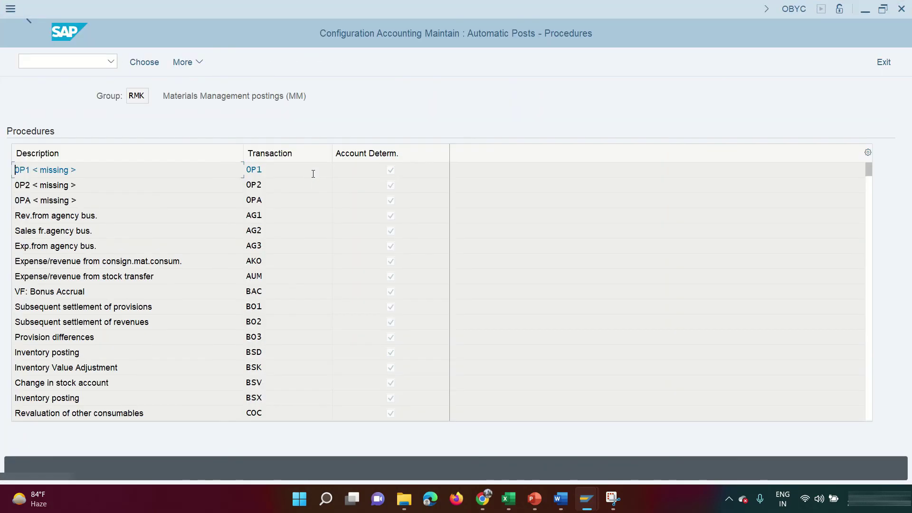
pyautogui.click(509, 498)
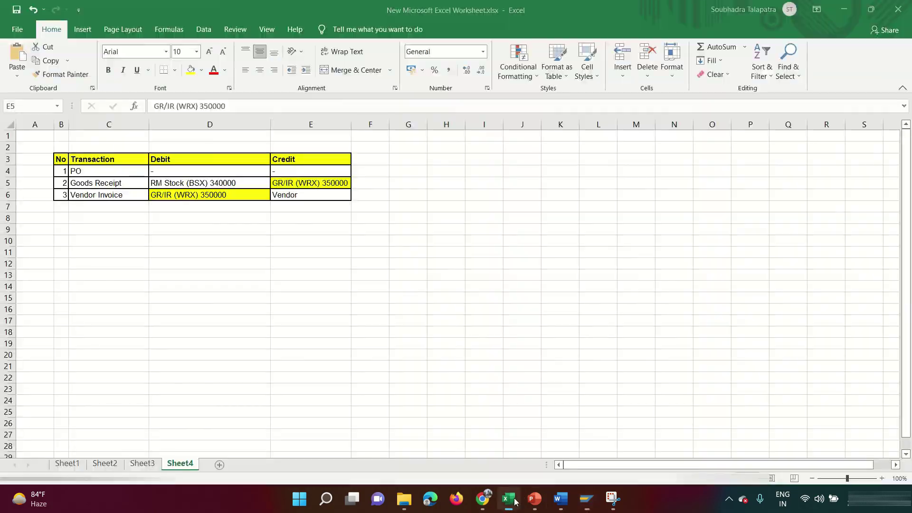
pyautogui.click(357, 269)
pyautogui.click(181, 182)
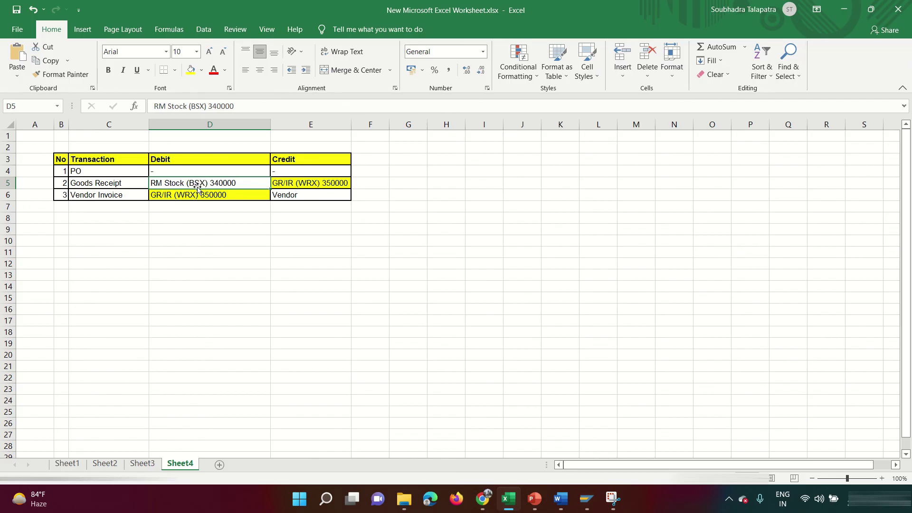
pyautogui.hotkey('alt', 'Tab')
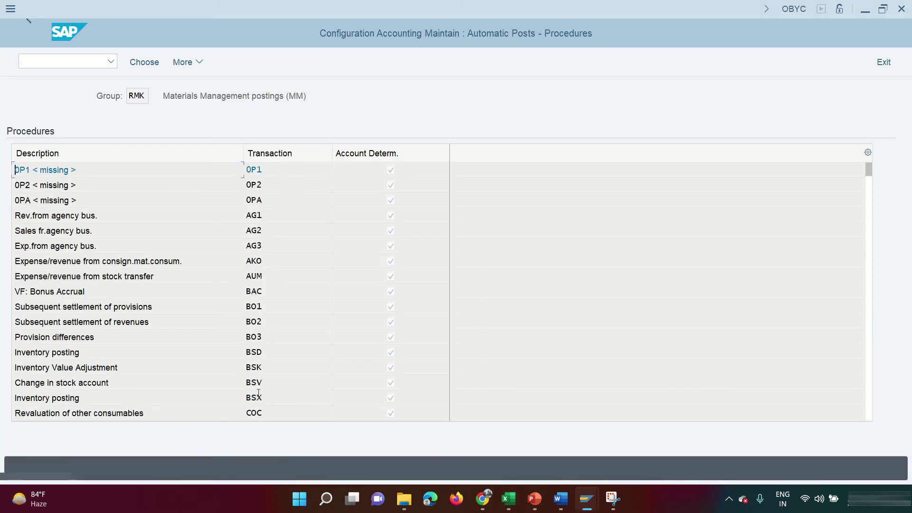
# Open the BSX inventory posting account assignments for chart of accounts CANA
pyautogui.click(48, 398)
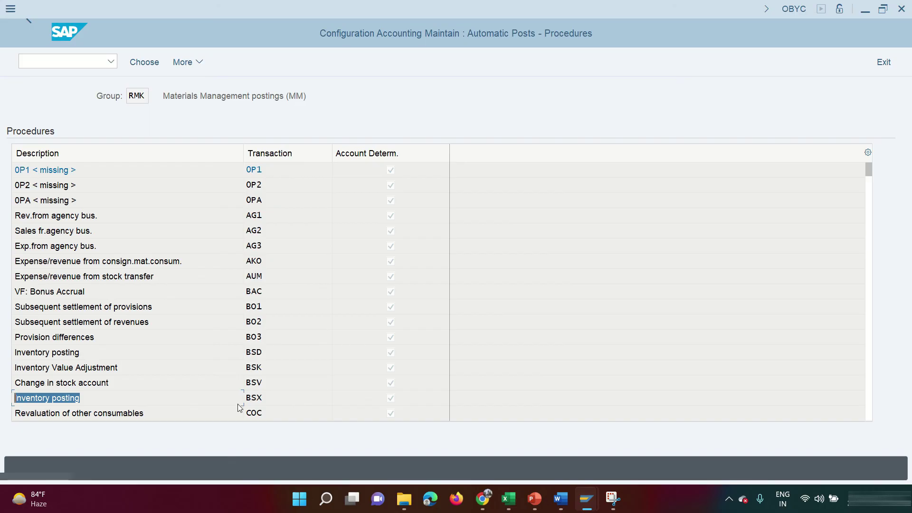
pyautogui.doubleClick(262, 398)
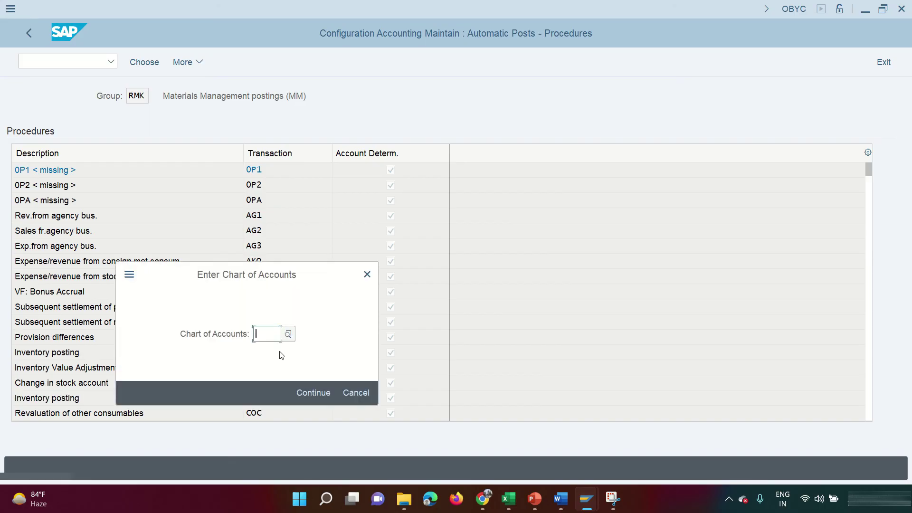
pyautogui.write('cana')
pyautogui.press('Return')
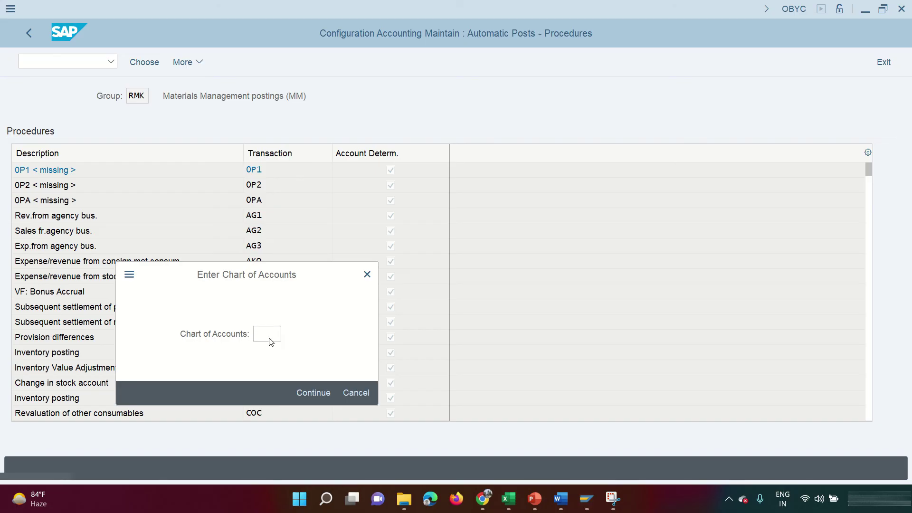
# Review valuation class 60FG's modifier X and its account 340002
pyautogui.click(18, 296)
pyautogui.click(30, 310)
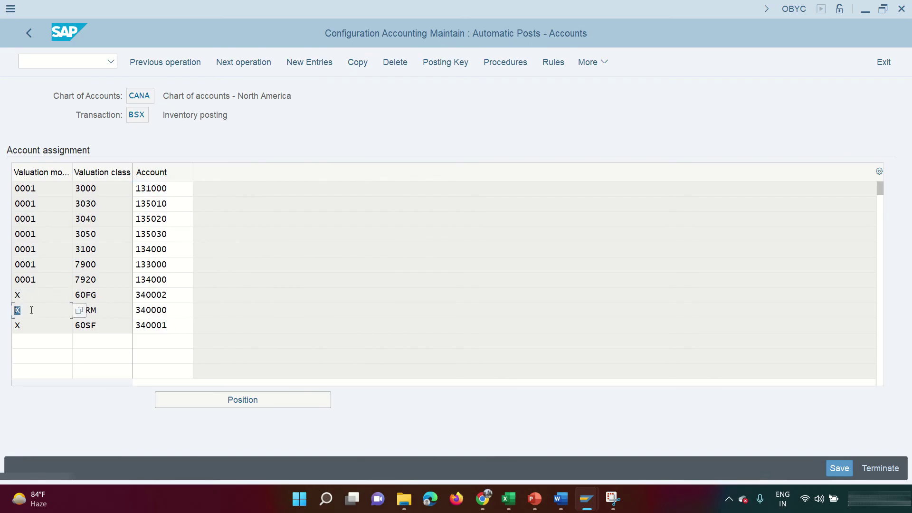
pyautogui.click(174, 300)
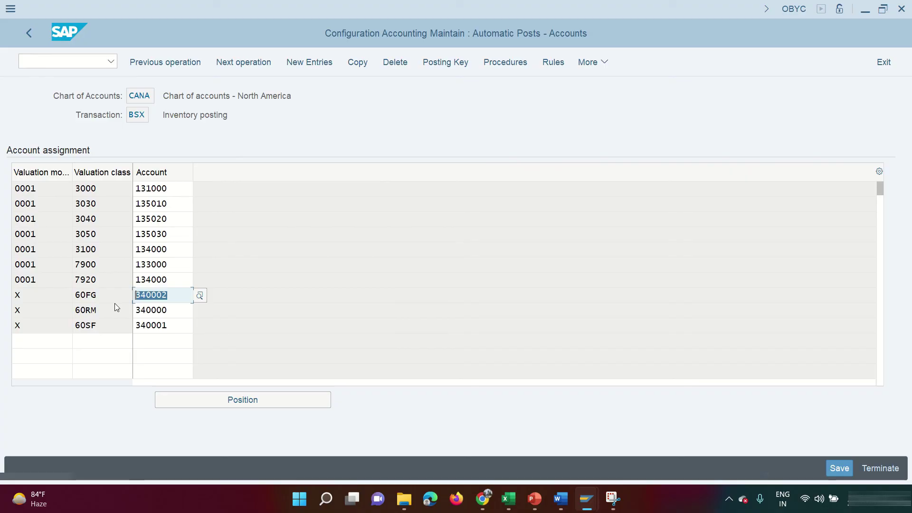
pyautogui.click(103, 295)
pyautogui.press('Tab')
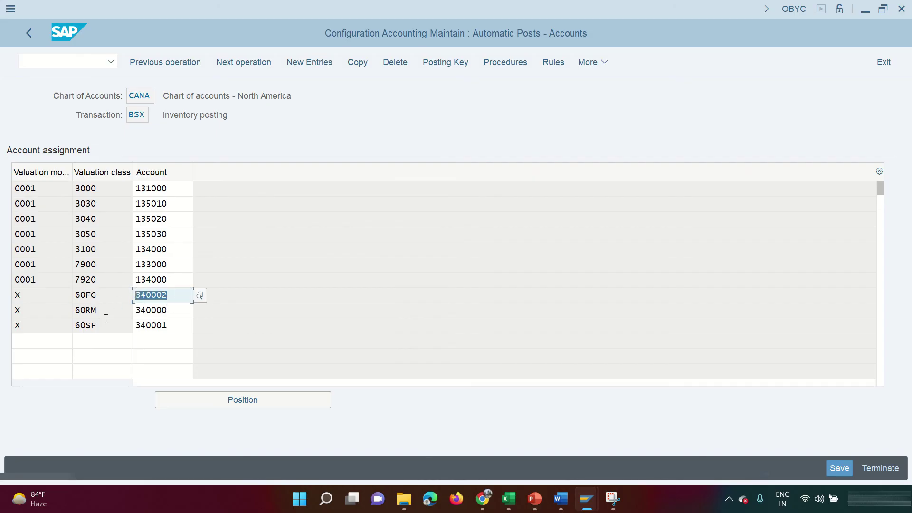
# Check account 340000 for 60RM and 340001 for 60SF, then return to the procedures list
pyautogui.doubleClick(82, 311)
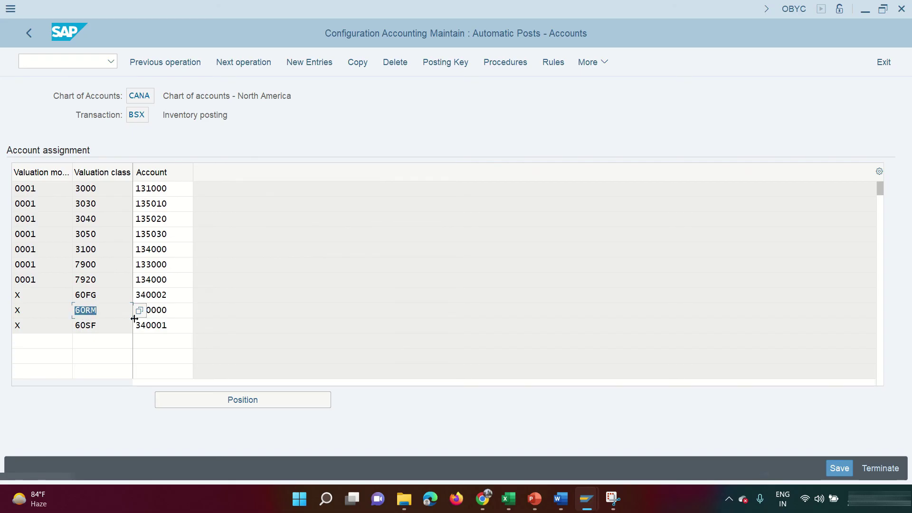
pyautogui.doubleClick(173, 311)
pyautogui.doubleClick(104, 327)
pyautogui.doubleClick(171, 328)
pyautogui.doubleClick(27, 298)
pyautogui.press('Down')
pyautogui.press('Down')
pyautogui.doubleClick(169, 310)
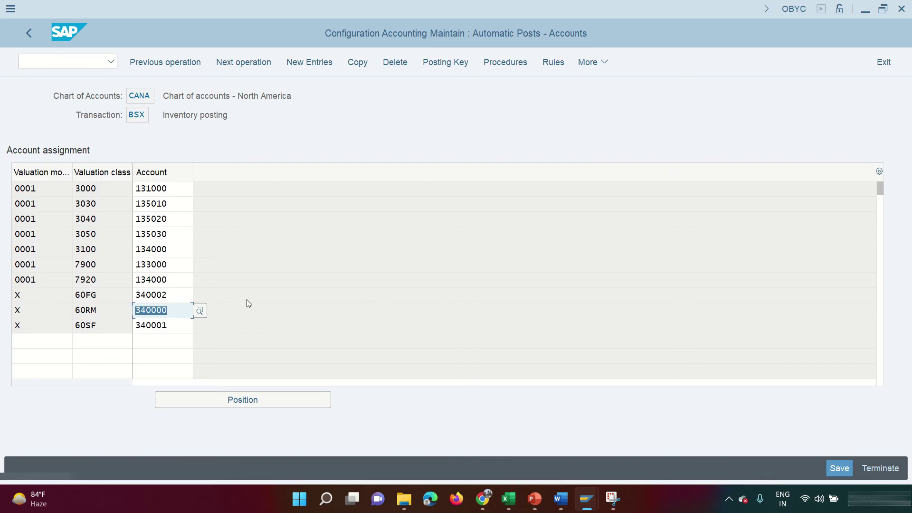
pyautogui.moveTo(146, 115); pyautogui.dragTo(119, 114)
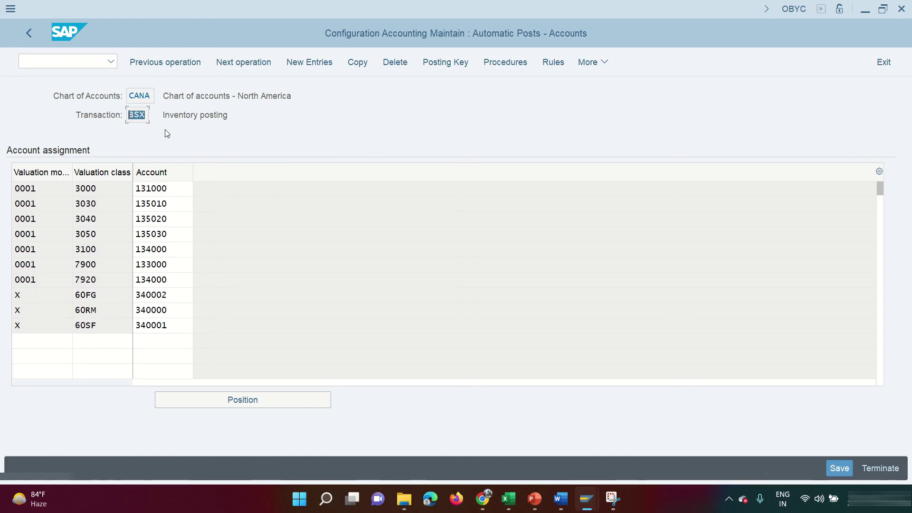
pyautogui.click(30, 31)
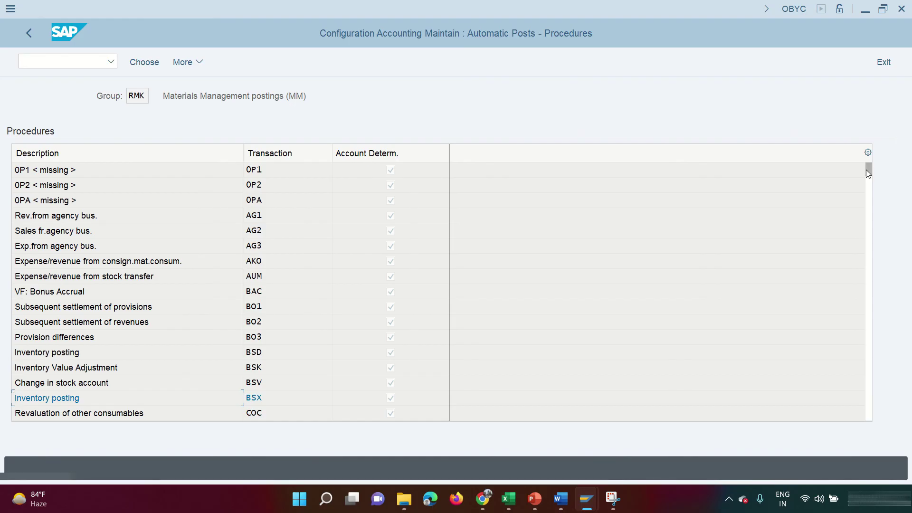
# Open WRX GR/IR clearing and confirm 60RM and 60SF both map to account 350000
pyautogui.moveTo(869, 173); pyautogui.dragTo(863, 405)
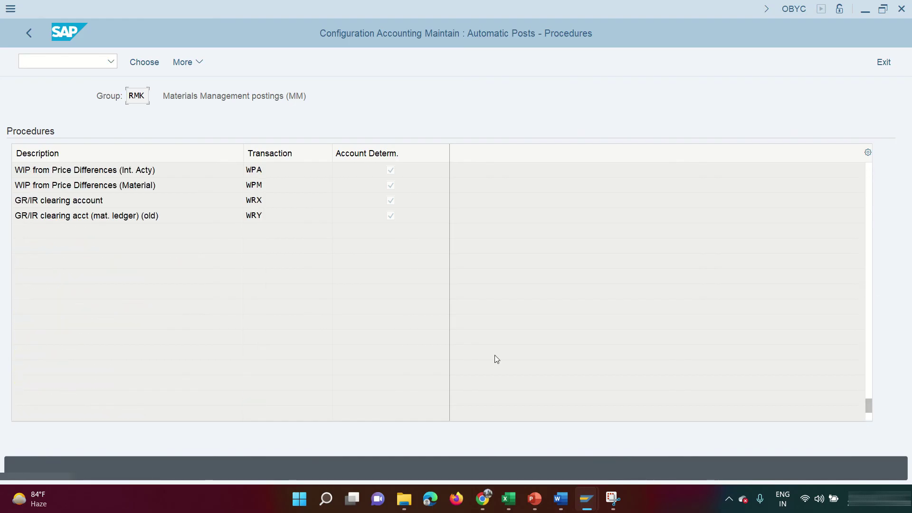
pyautogui.moveTo(124, 203); pyautogui.dragTo(11, 203)
pyautogui.doubleClick(260, 199)
pyautogui.click(162, 188)
pyautogui.doubleClick(162, 188)
pyautogui.moveTo(159, 204); pyautogui.dragTo(131, 208)
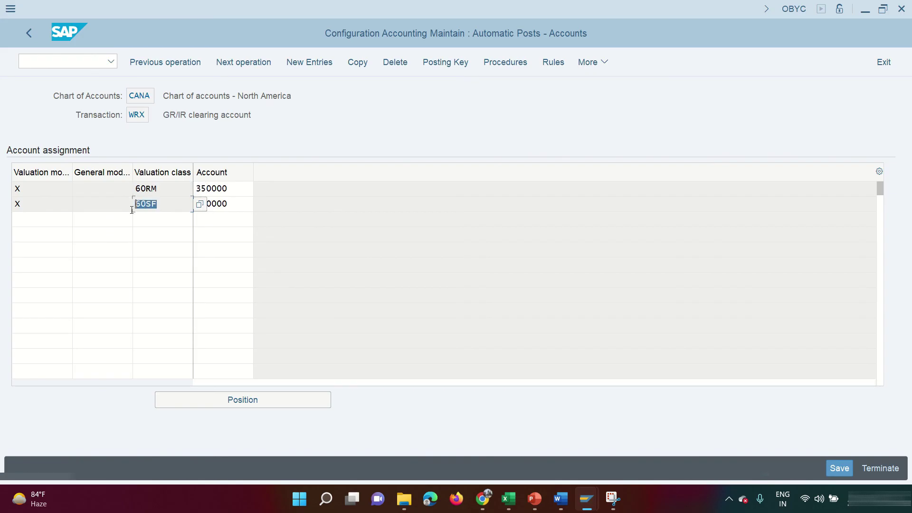
pyautogui.moveTo(232, 189); pyautogui.dragTo(180, 180)
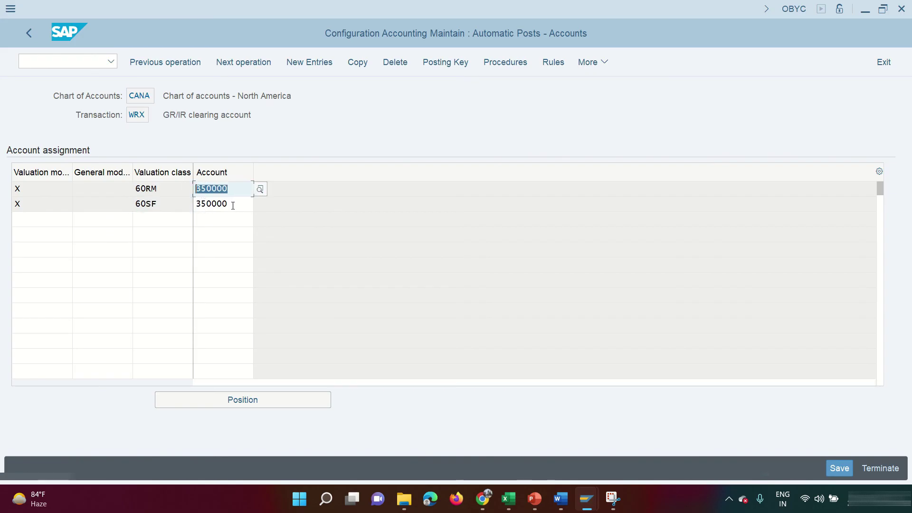
pyautogui.moveTo(233, 206); pyautogui.dragTo(184, 205)
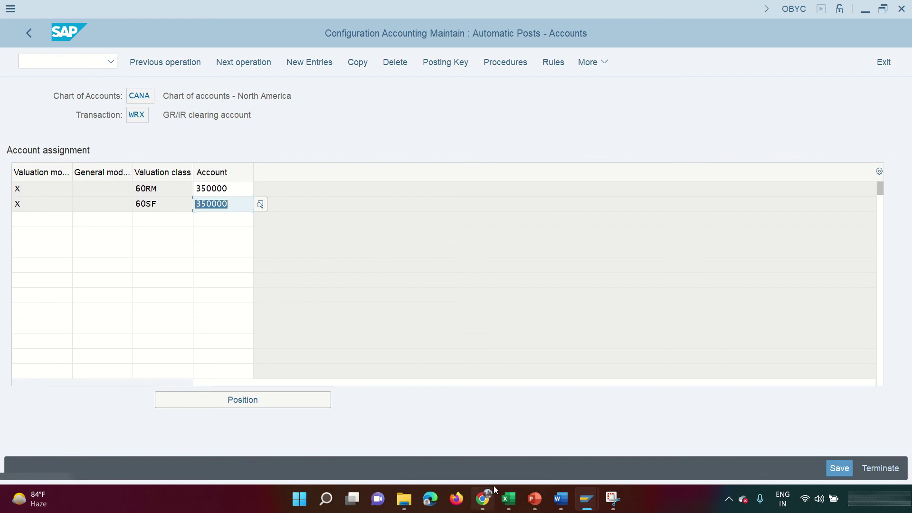
# Review the GR/IR (WRX) 350000 and vendor credit entries in Excel's Sheet4 table
pyautogui.click(508, 499)
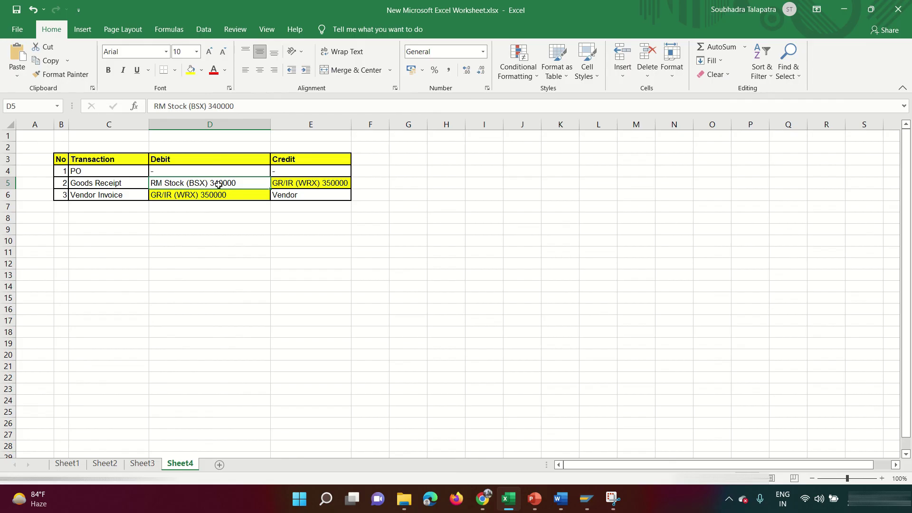
pyautogui.click(334, 185)
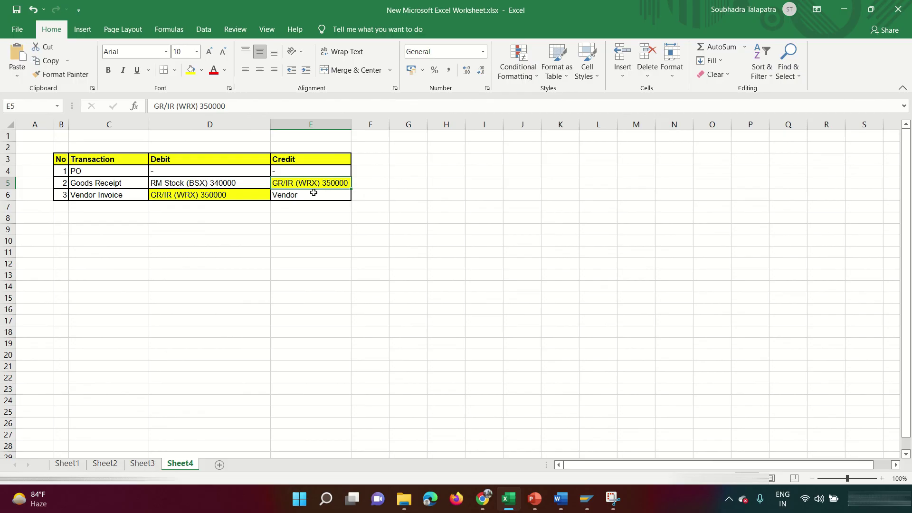
pyautogui.click(313, 192)
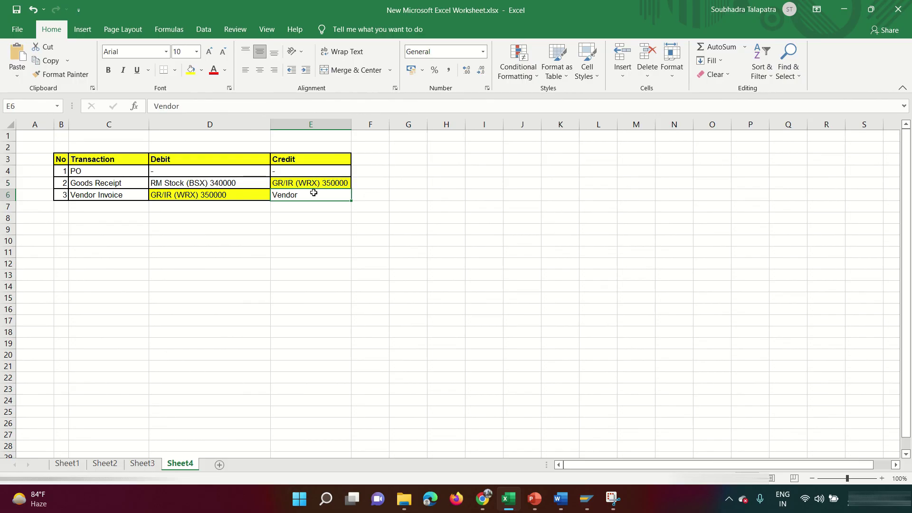
pyautogui.click(482, 499)
# Open the supplier's Vendor role for company code 6000 Enterprise to see reconciliation account 211000
pyautogui.click(91, 10)
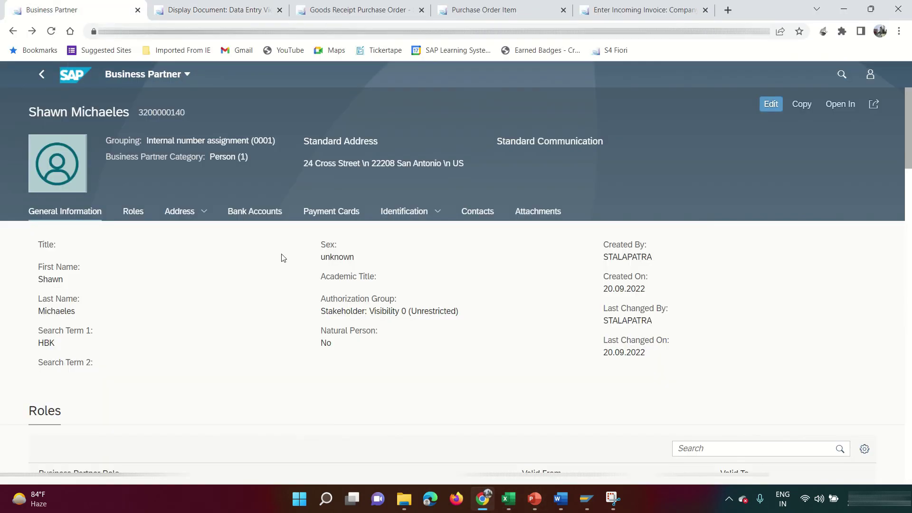
pyautogui.click(134, 211)
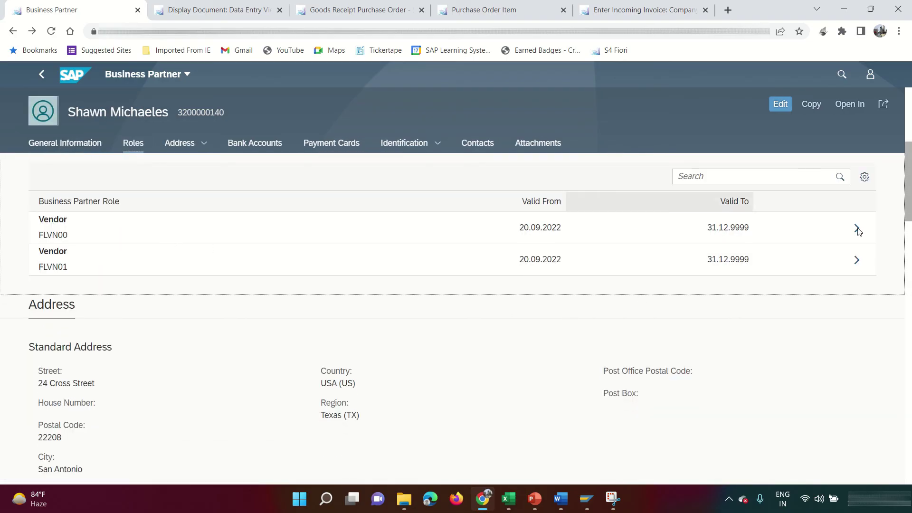
pyautogui.click(855, 229)
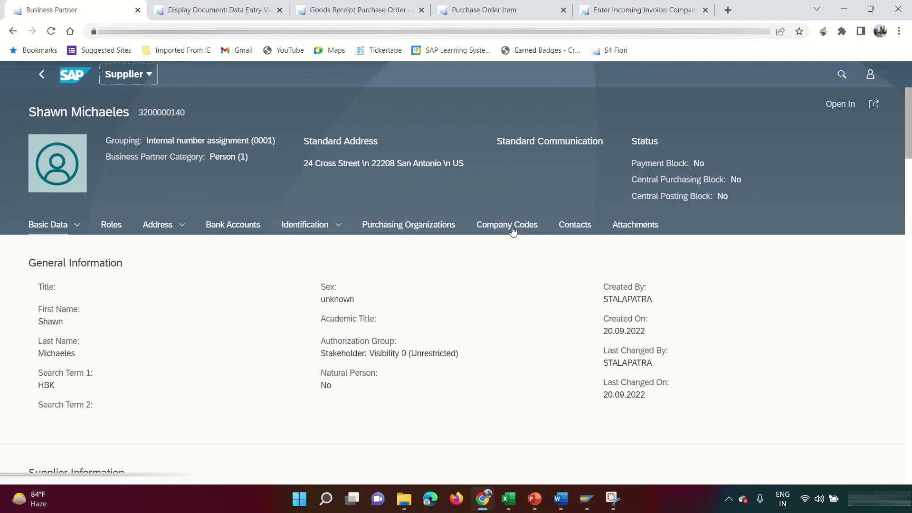
pyautogui.click(512, 229)
pyautogui.click(863, 289)
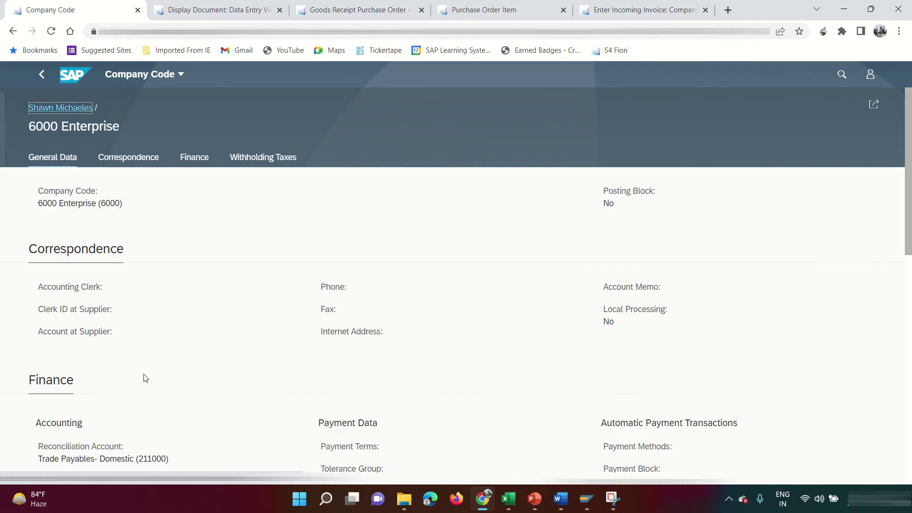
pyautogui.scroll(-3, 134, 376)
pyautogui.moveTo(139, 281); pyautogui.dragTo(169, 282)
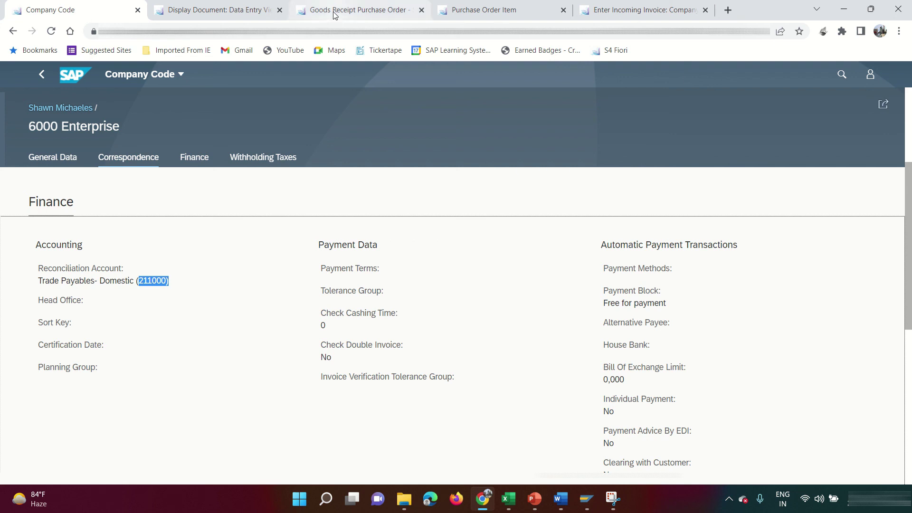
pyautogui.click(644, 12)
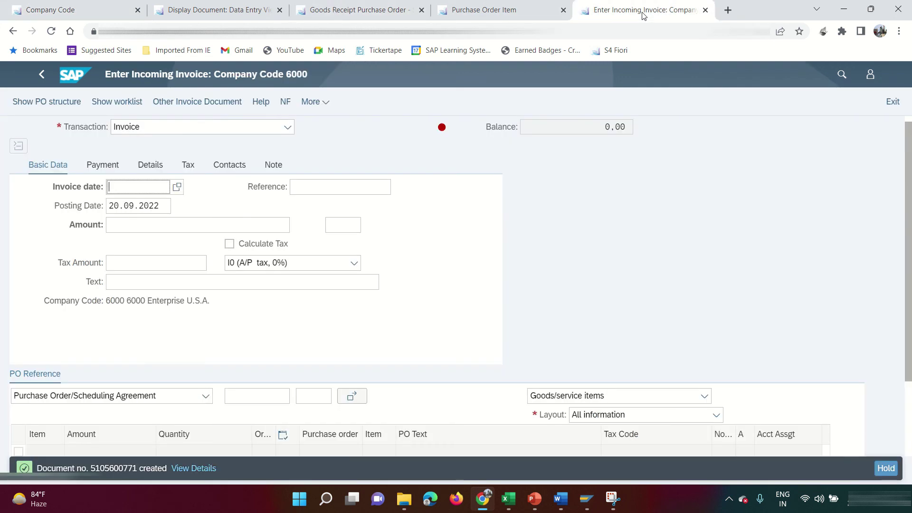
pyautogui.click(216, 10)
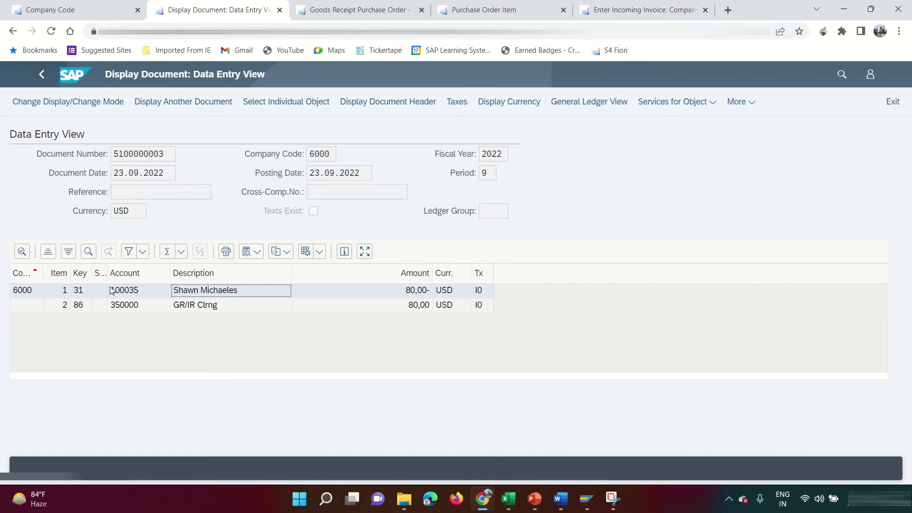
pyautogui.doubleClick(135, 290)
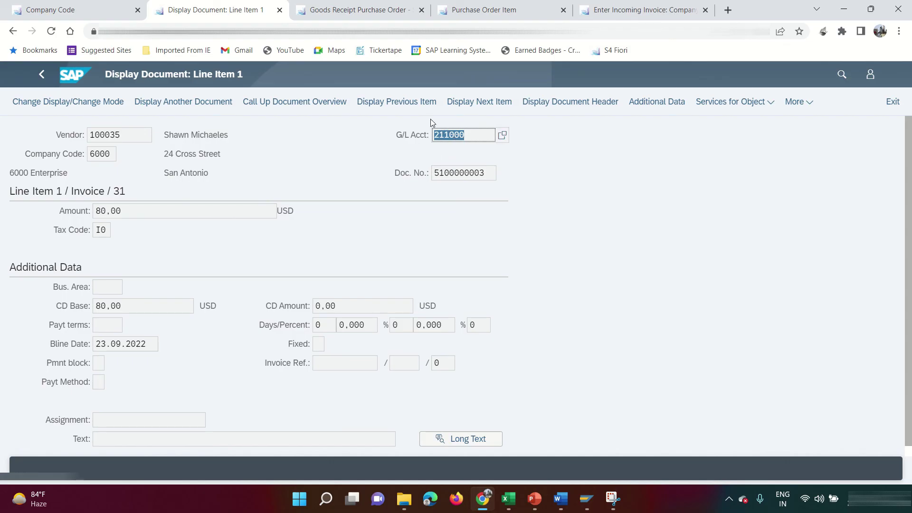
# Bring the OBYC WRX screen back and recheck account 350000 for 60RM and 60SF
pyautogui.moveTo(587, 499)
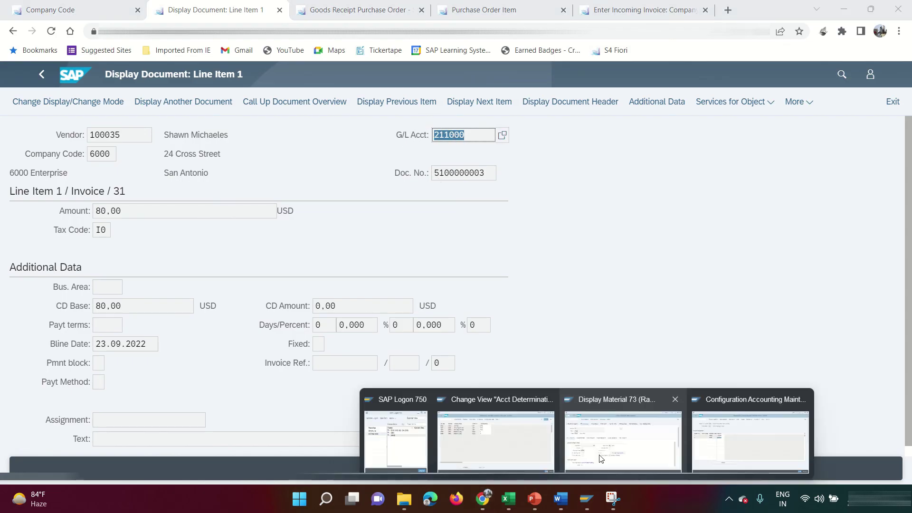
pyautogui.click(746, 435)
pyautogui.click(242, 190)
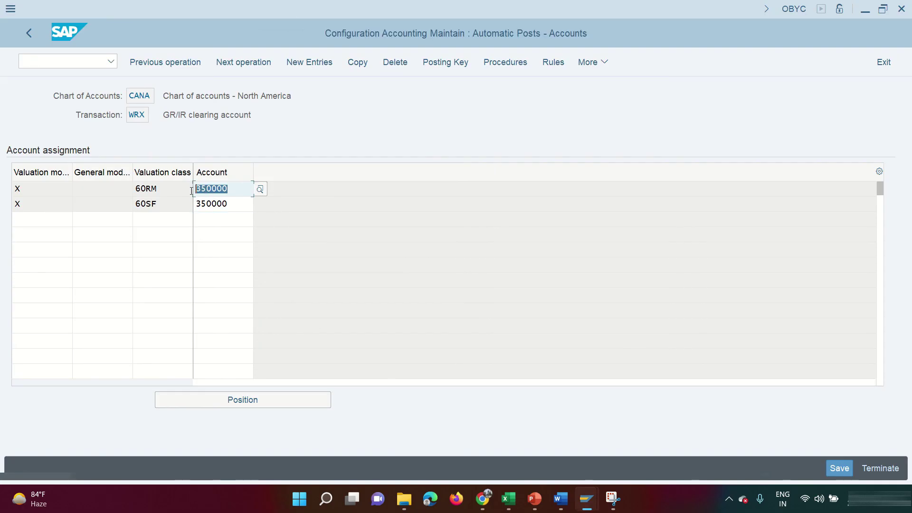
pyautogui.click(235, 205)
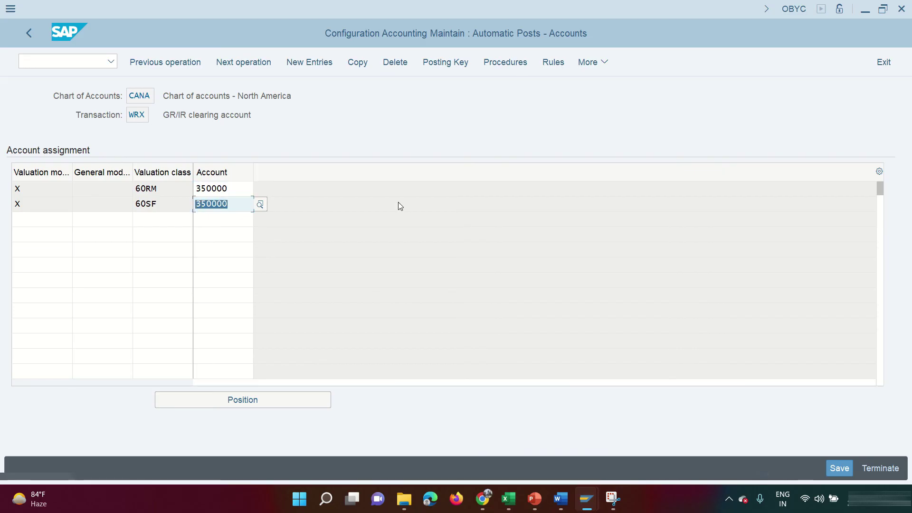